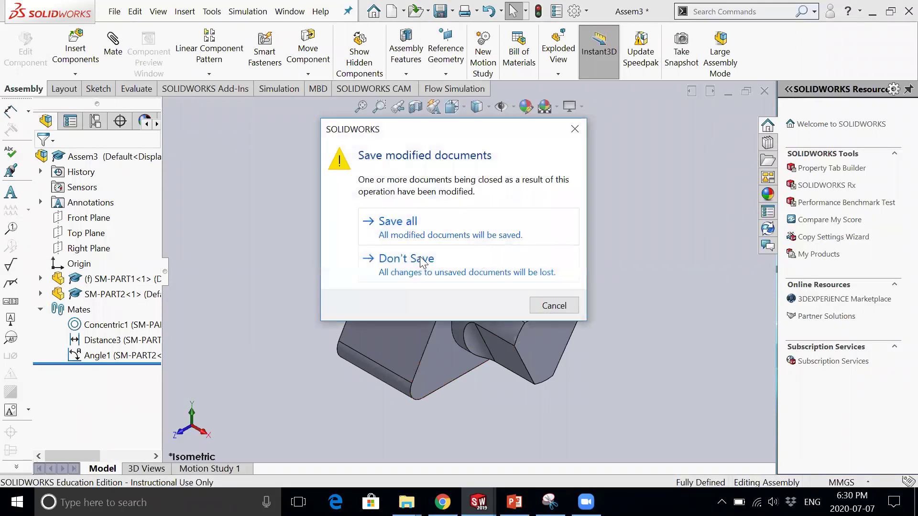
Step: Discard Assem3's unsaved changes, then close the SM-PART2 and SM-PART1 part windows
left_click(416, 264)
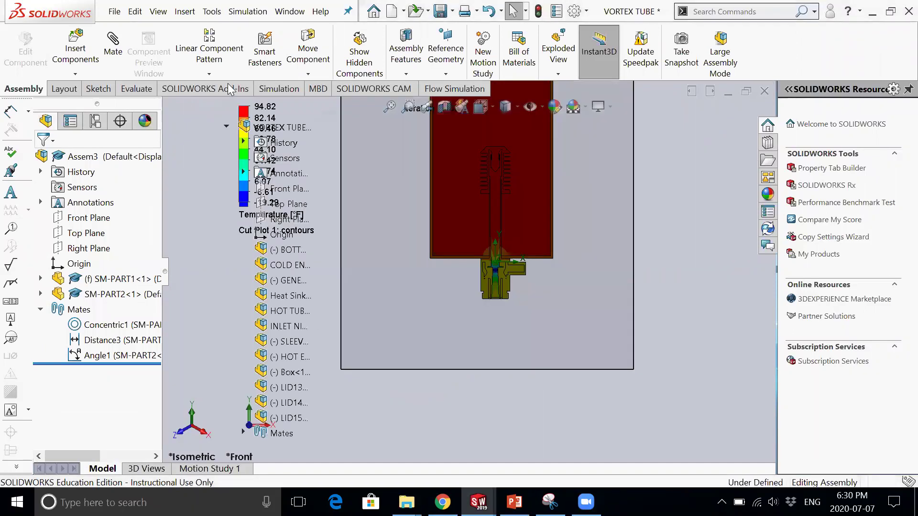
left_click(728, 91)
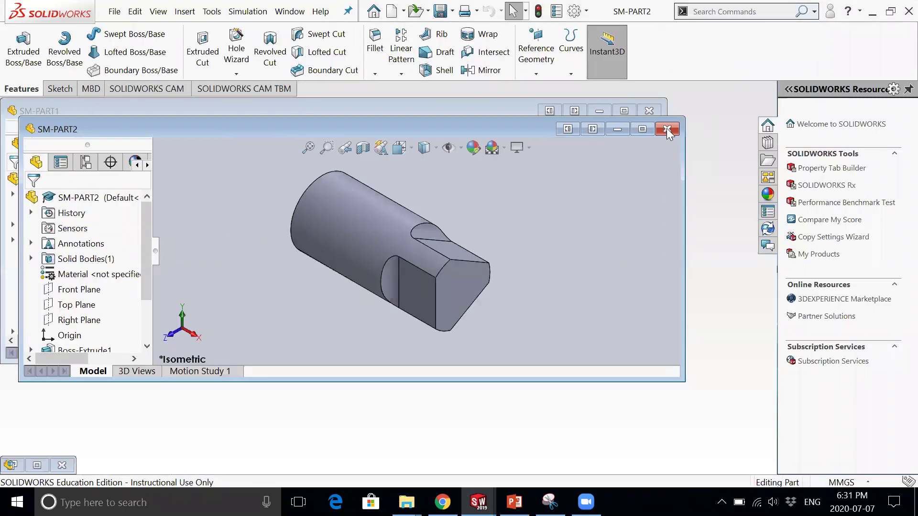
left_click(669, 129)
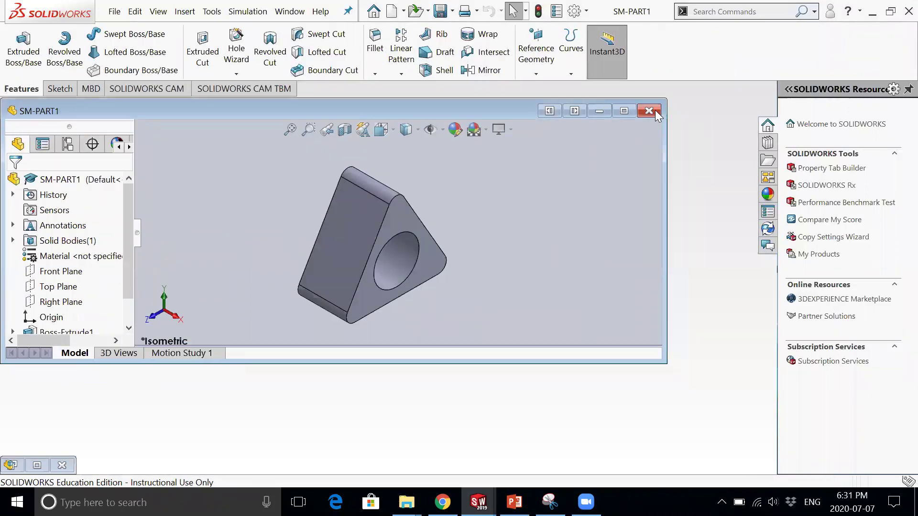
left_click(655, 111)
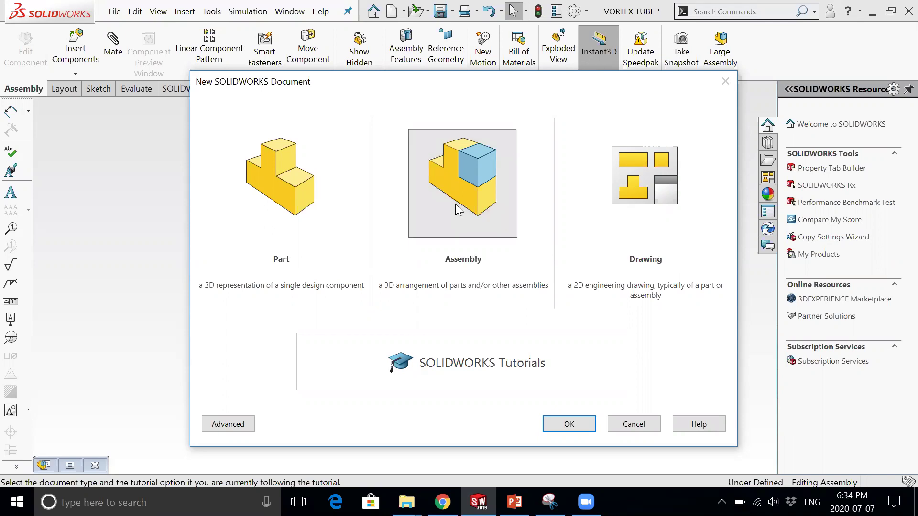
Step: Create a new Part document, Part9, from the New SOLIDWORKS Document dialog
left_click(288, 160)
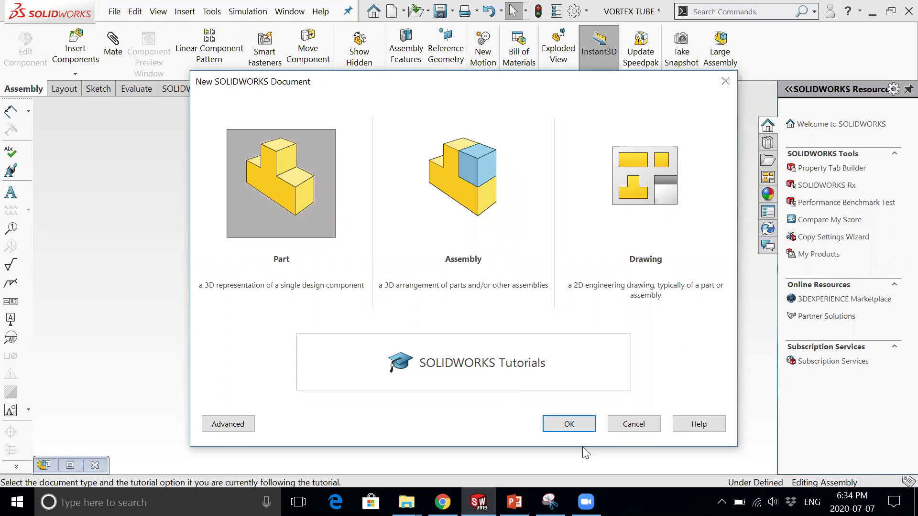
left_click(570, 425)
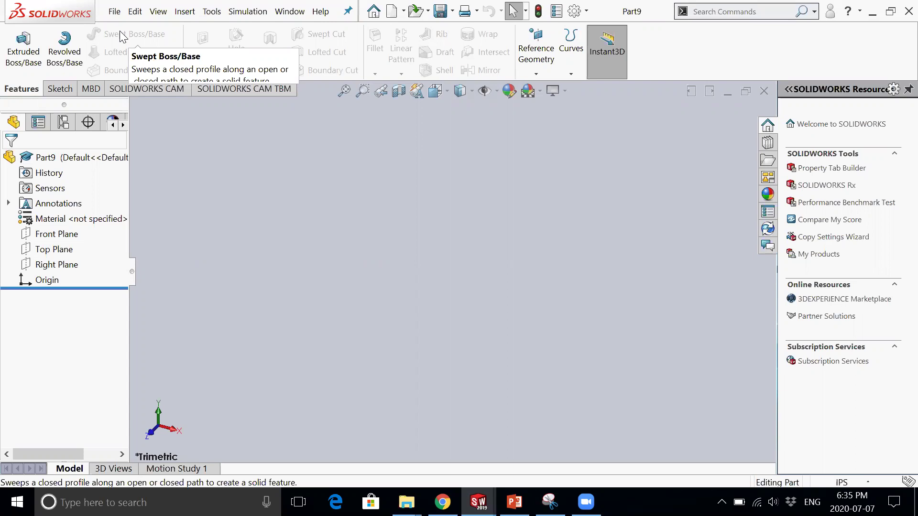
Step: Switch the CommandManager to the Sketch tab
left_click(65, 93)
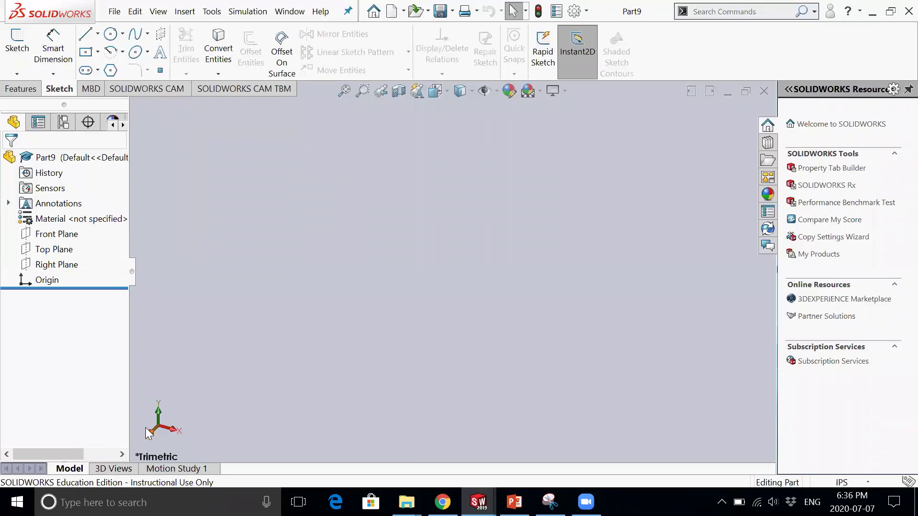
Step: Compare the Front, Right and Top plane orientations, leaving Top Plane selected
left_click(58, 238)
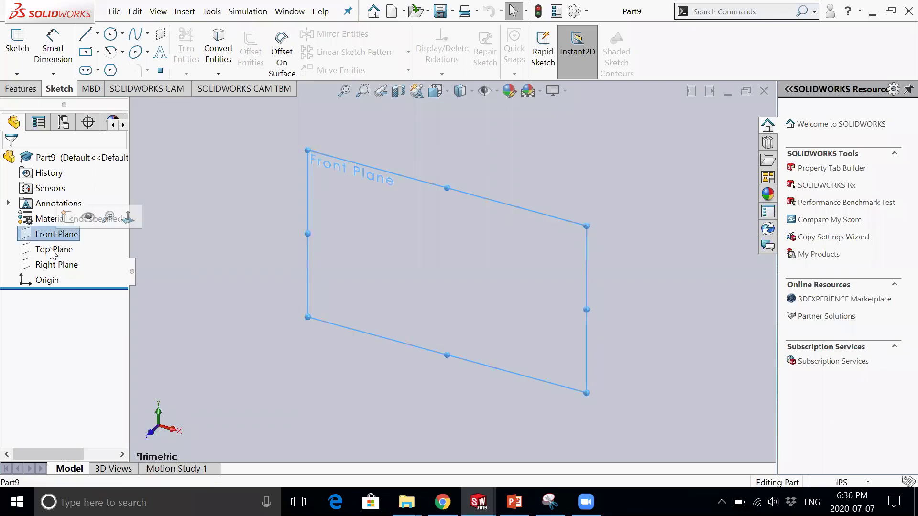
left_click(51, 251)
left_click(53, 266)
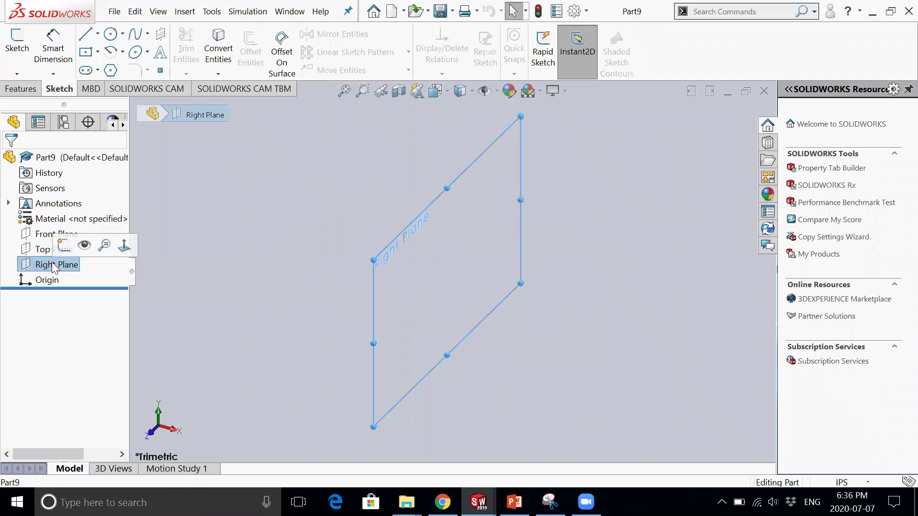
left_click(54, 235)
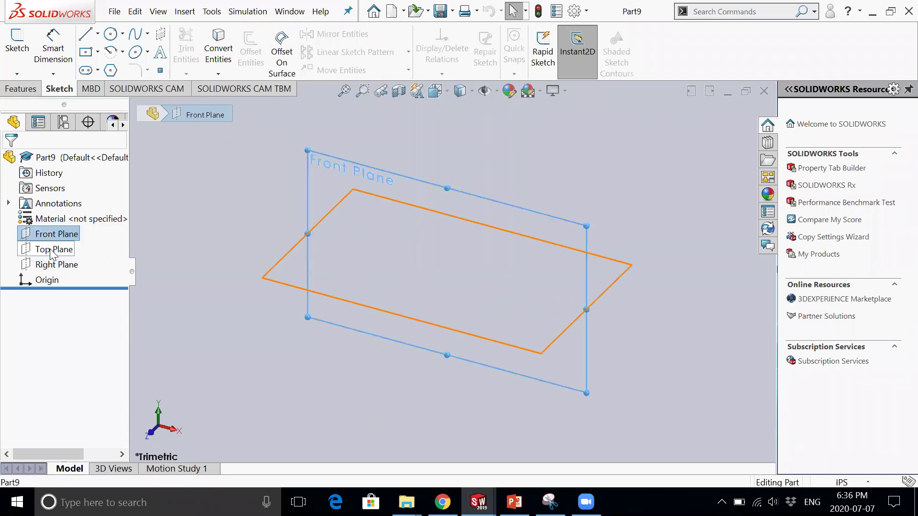
left_click(52, 265)
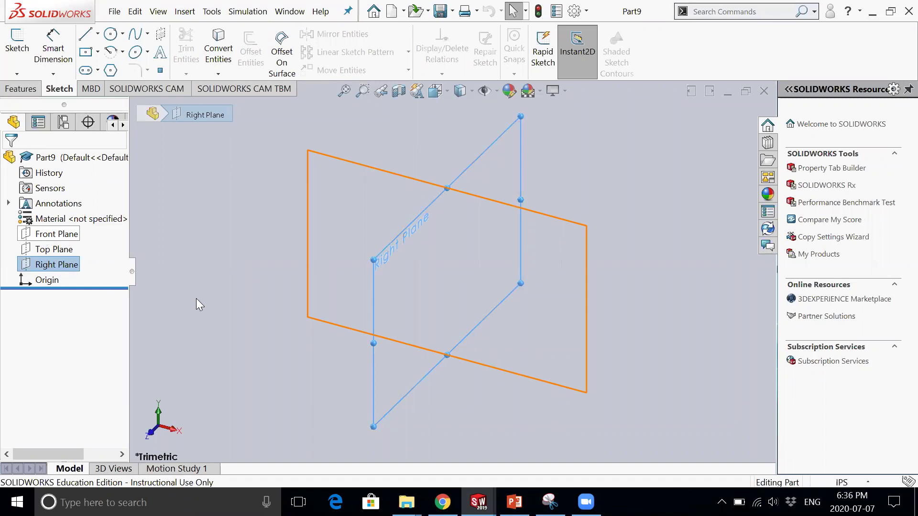
key("Escape")
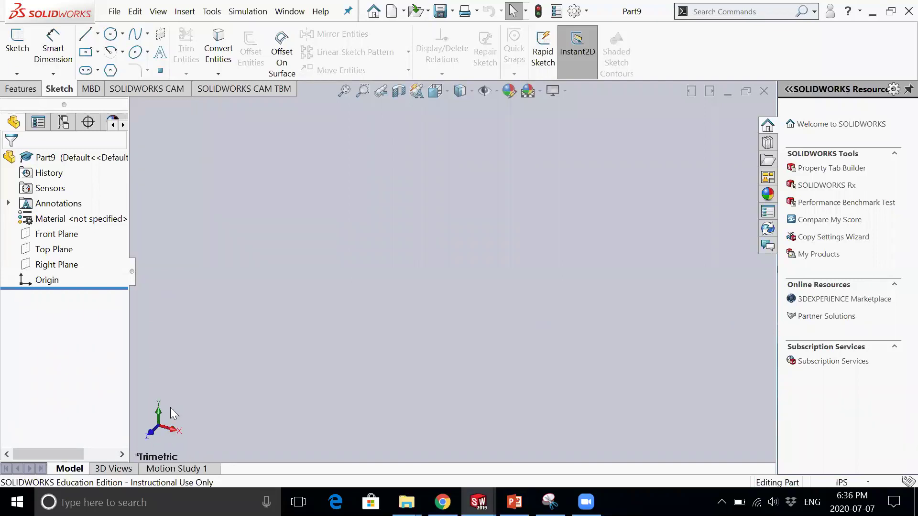
left_click(45, 252)
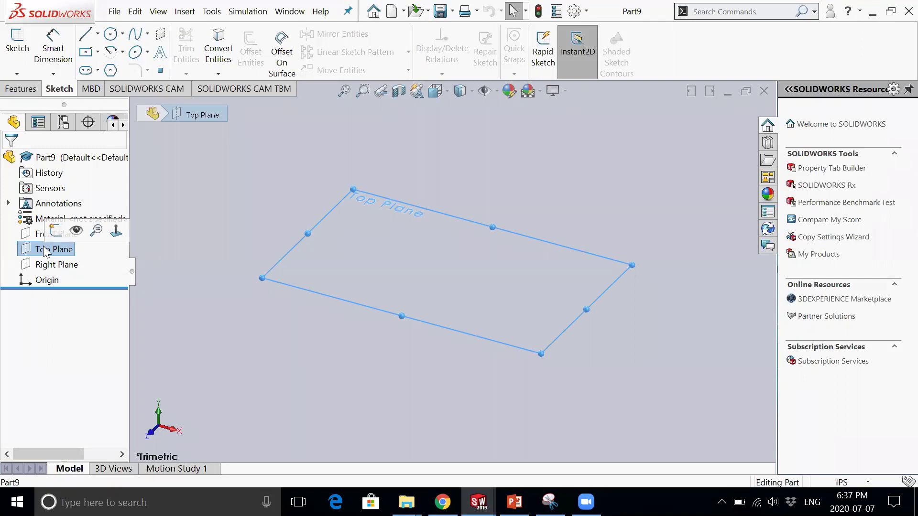
left_click(43, 249)
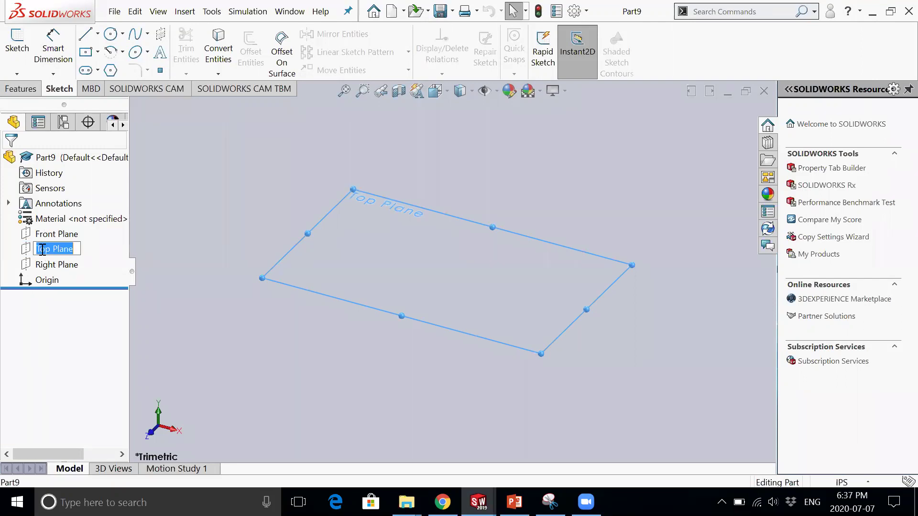
left_click(16, 48)
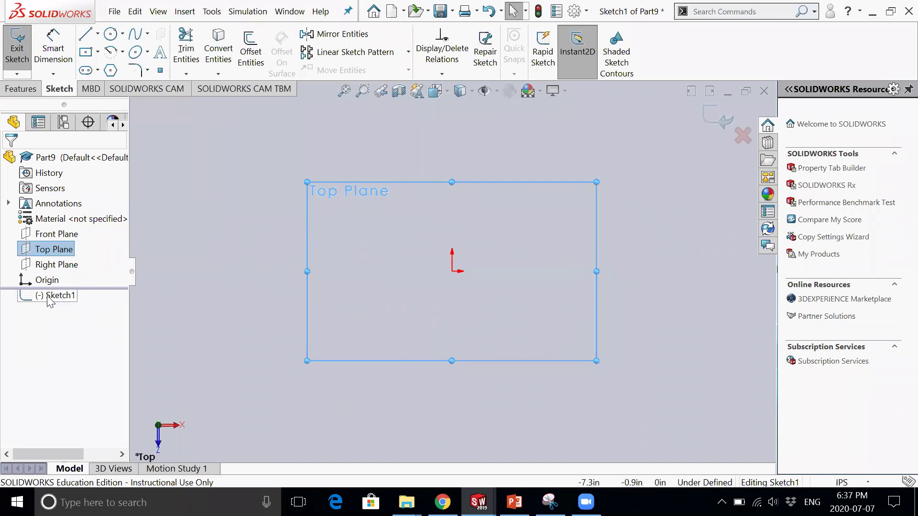
left_click(10, 49)
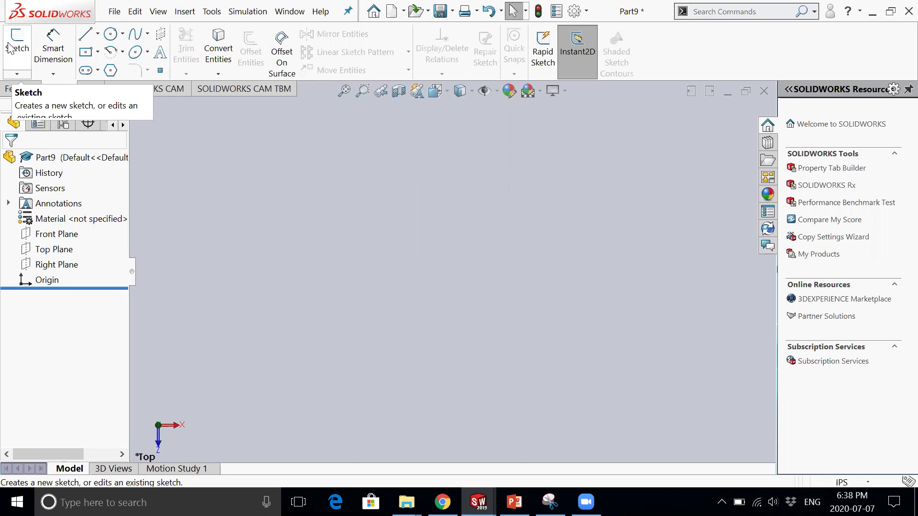
Step: Set Part9's units to MMGS and start a new sketch on the Top Plane
left_click(842, 483)
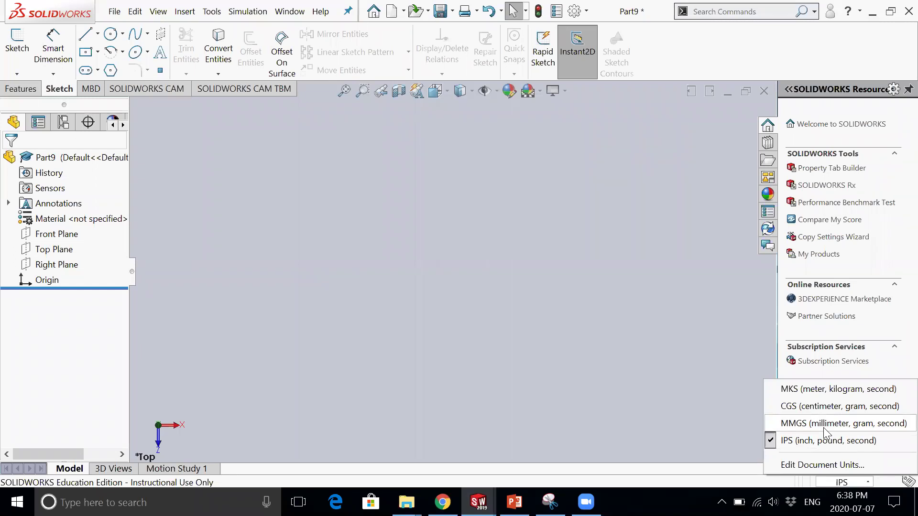
left_click(824, 428)
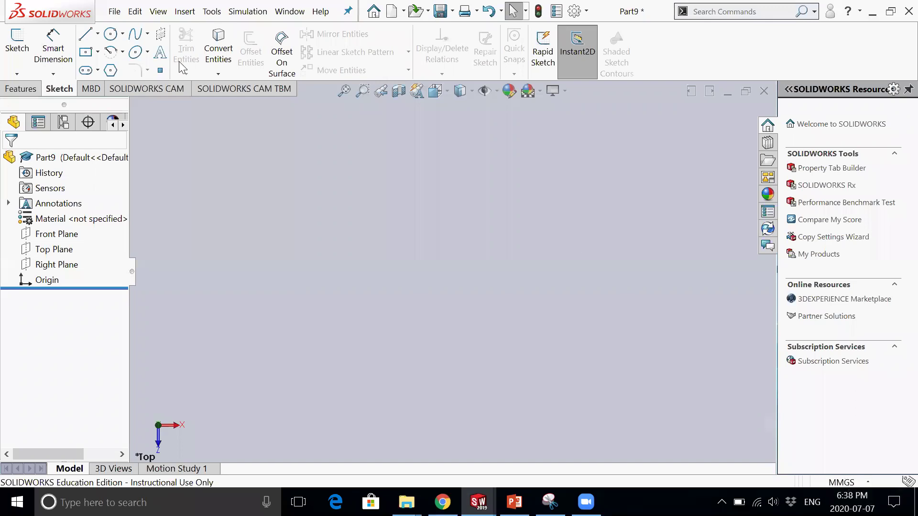
left_click(71, 250)
left_click(15, 43)
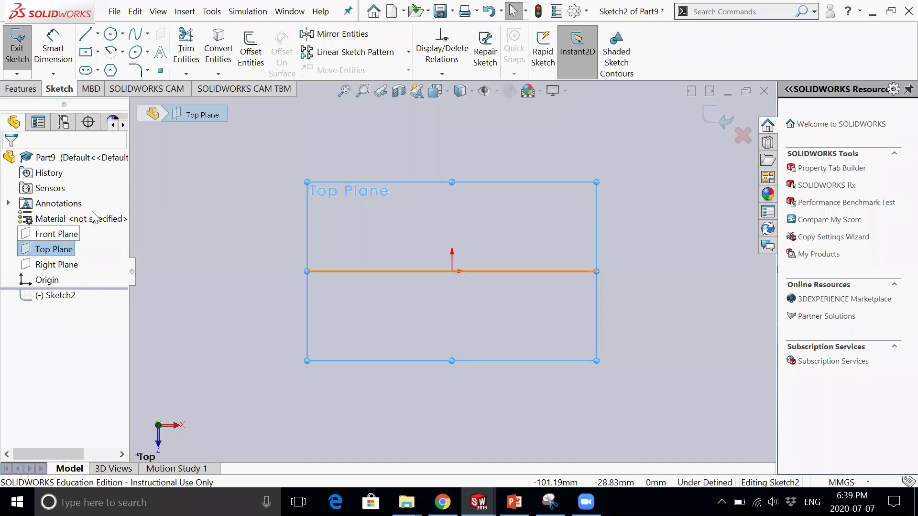
Step: Choose Corner Rectangle from the rectangle types flyout
left_click(98, 52)
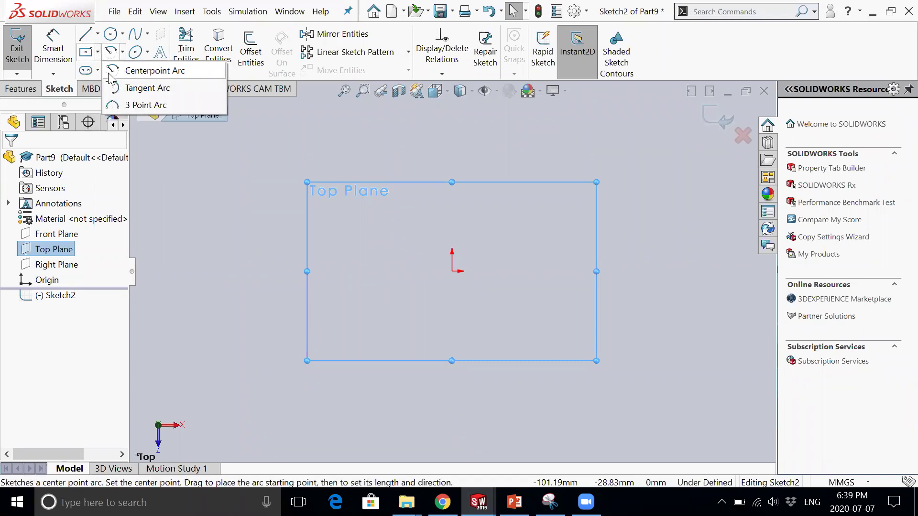
left_click(98, 53)
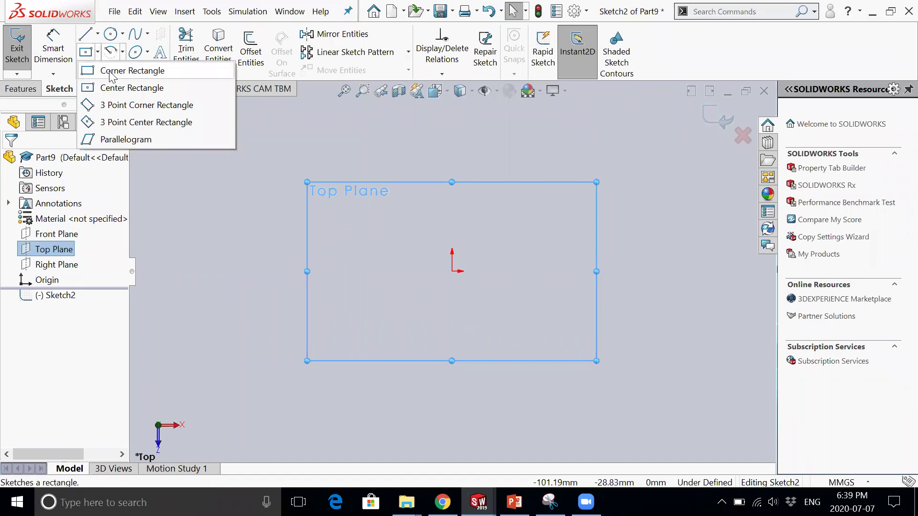
left_click(110, 73)
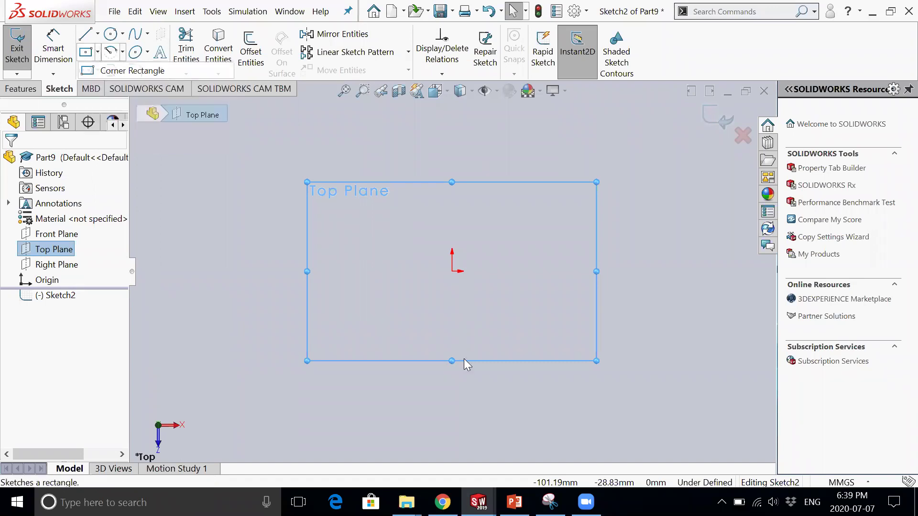
Step: Draw a trial corner rectangle, preview the three-point rectangle types, then undo it
left_click(329, 202)
left_click(638, 405)
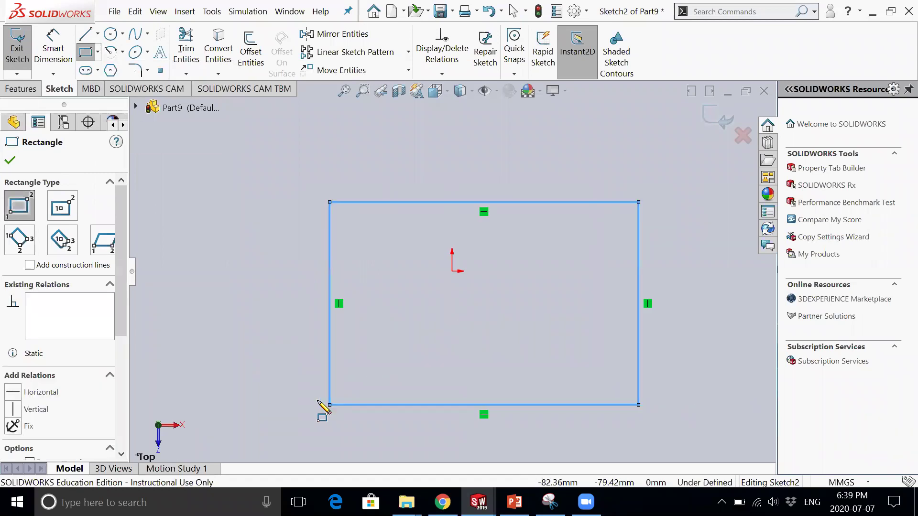
left_click(28, 246)
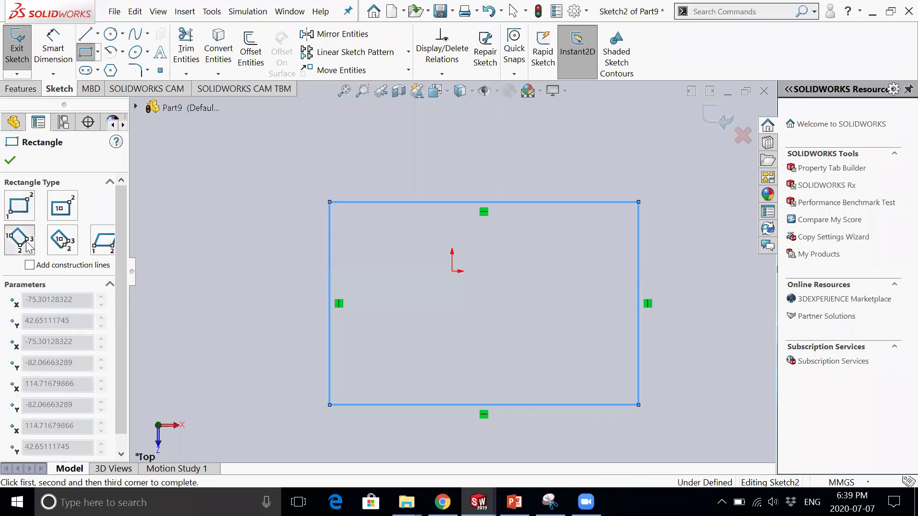
left_click(55, 242)
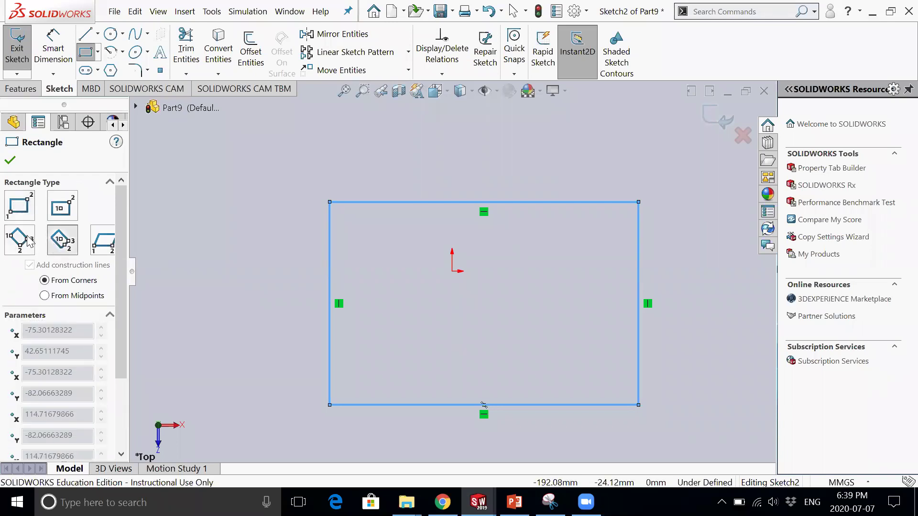
key("Escape")
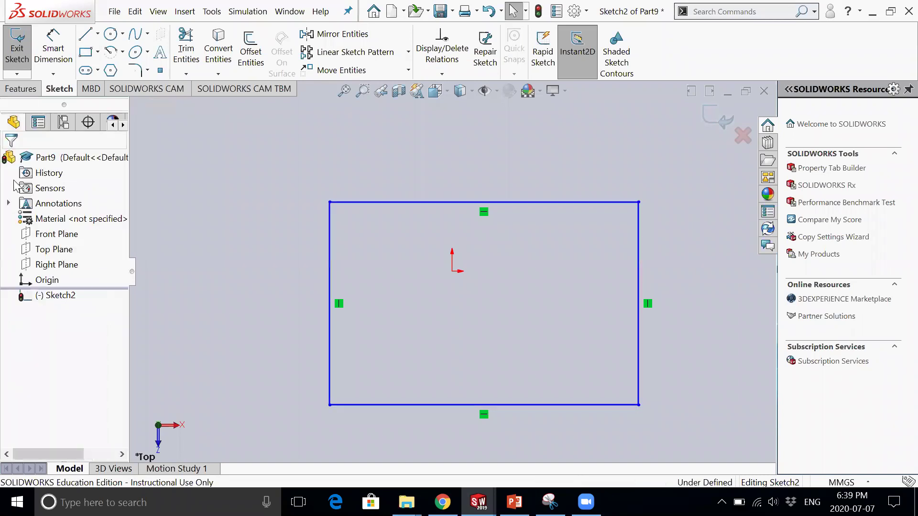
key("ctrl+z")
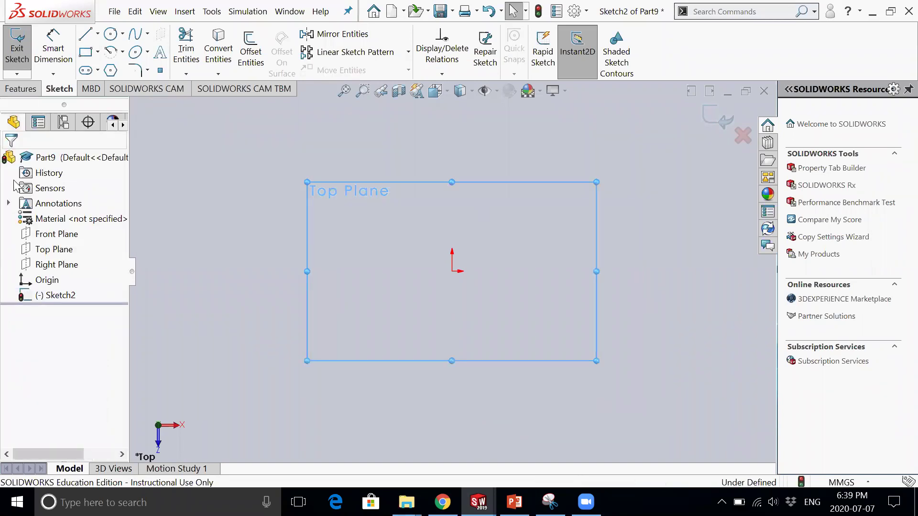
Step: Pick Center Rectangle and discard a trial small rectangle drawn upper left
left_click(98, 51)
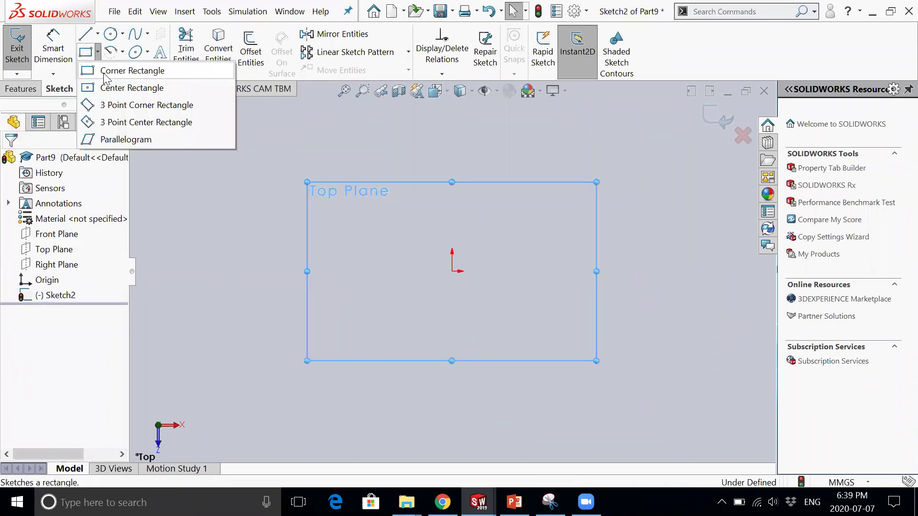
left_click(111, 88)
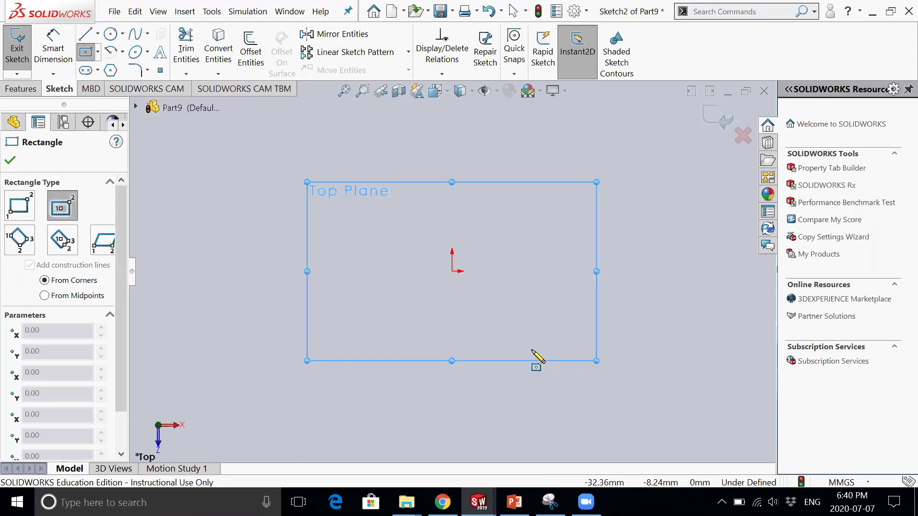
left_click(614, 343)
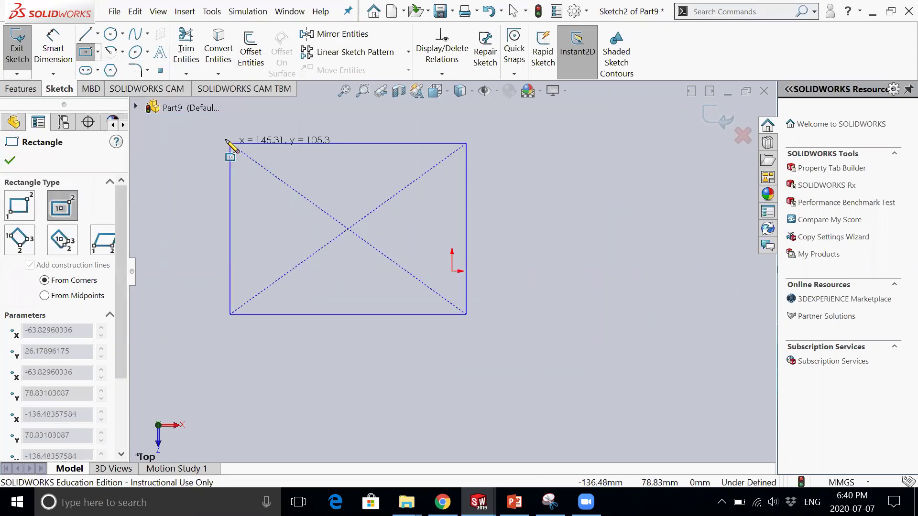
key("Escape")
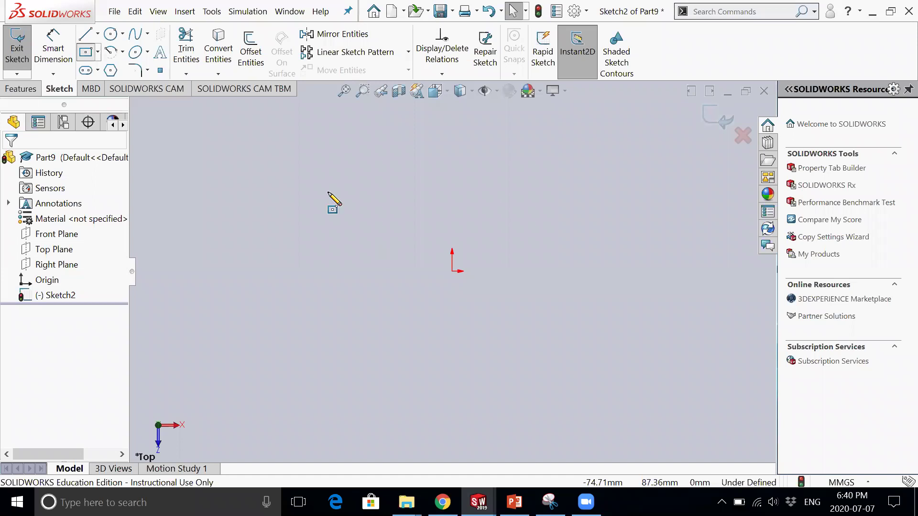
left_click_drag(323, 188, 337, 202)
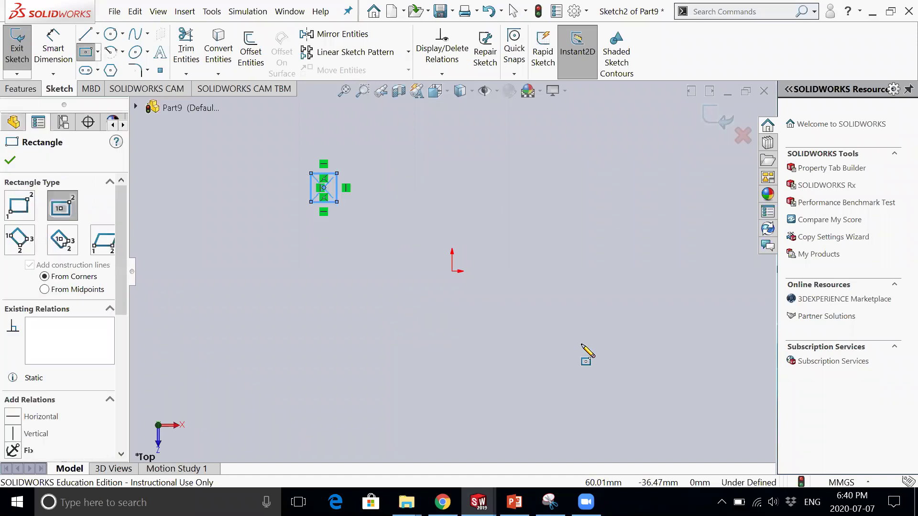
key("Escape")
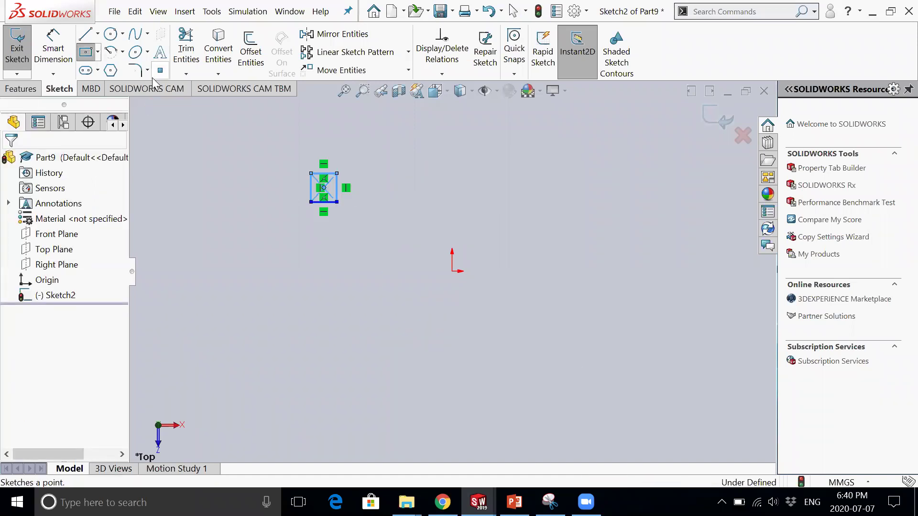
key("Delete")
Step: Draw a centre rectangle with construction diagonals in the upper left of the sketch
left_click(86, 52)
left_click(297, 180)
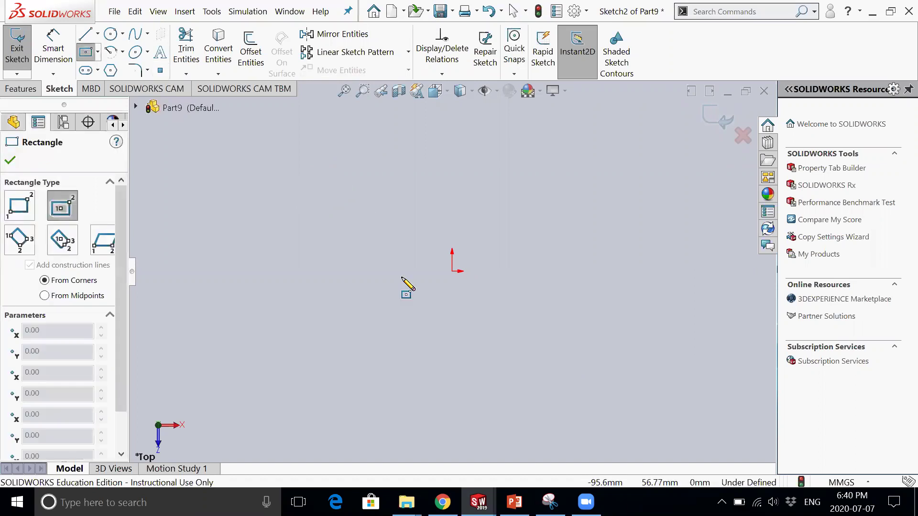
left_click(483, 312)
left_click(379, 239)
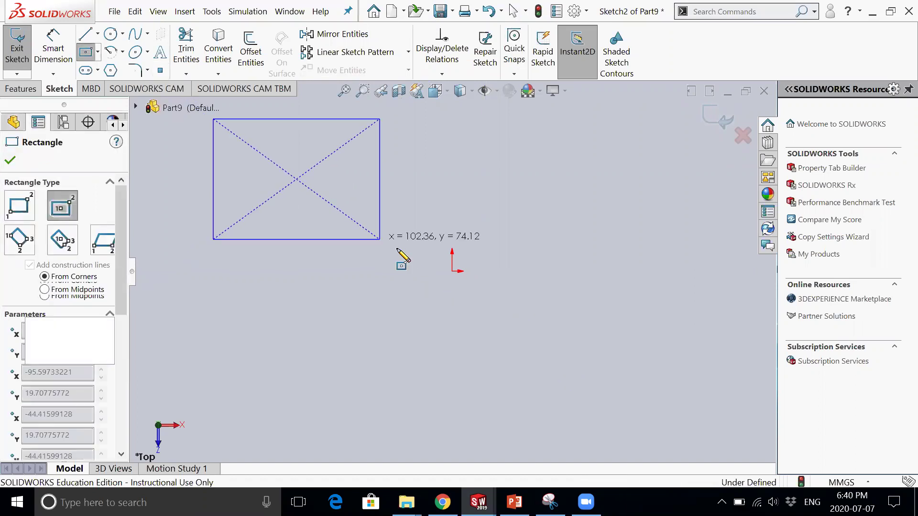
left_click(10, 160)
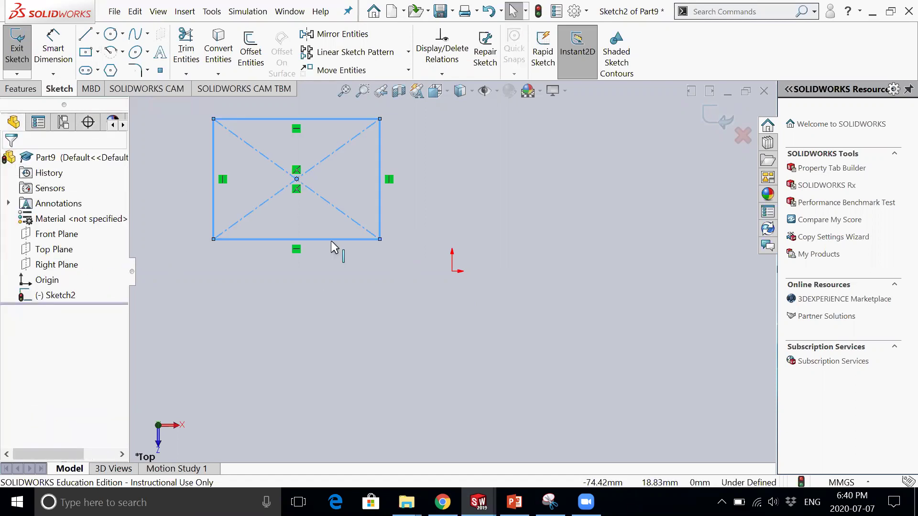
Step: Move the rectangle beside the origin, delete both side-edge Vertical relations, and stretch the right edge
mouse_move(330, 243)
left_mouse_down()
mouse_move(509, 350)
mouse_move(489, 373)
mouse_move(537, 313)
mouse_move(589, 337)
left_mouse_up()
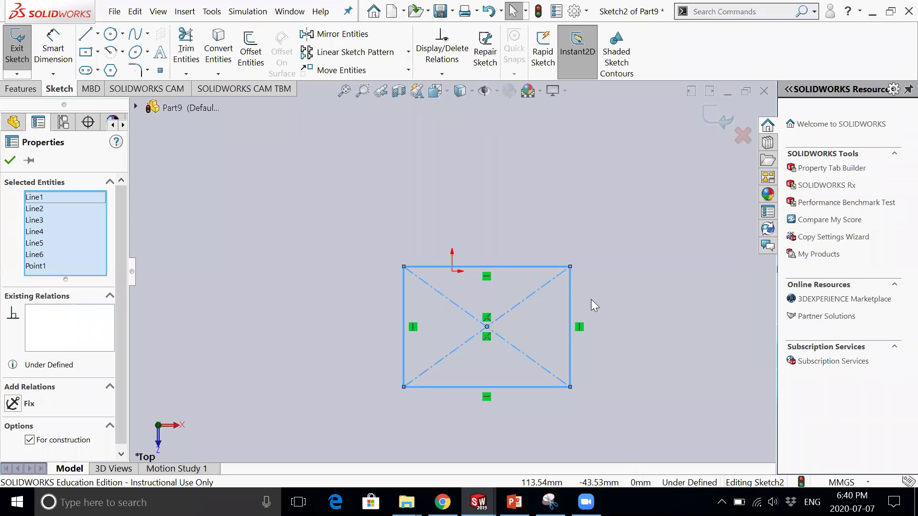
left_click(580, 327)
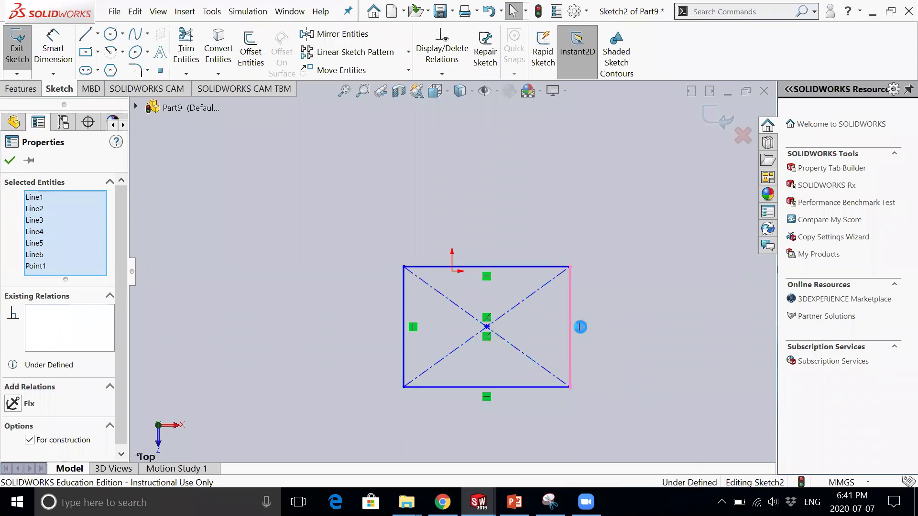
key("Delete")
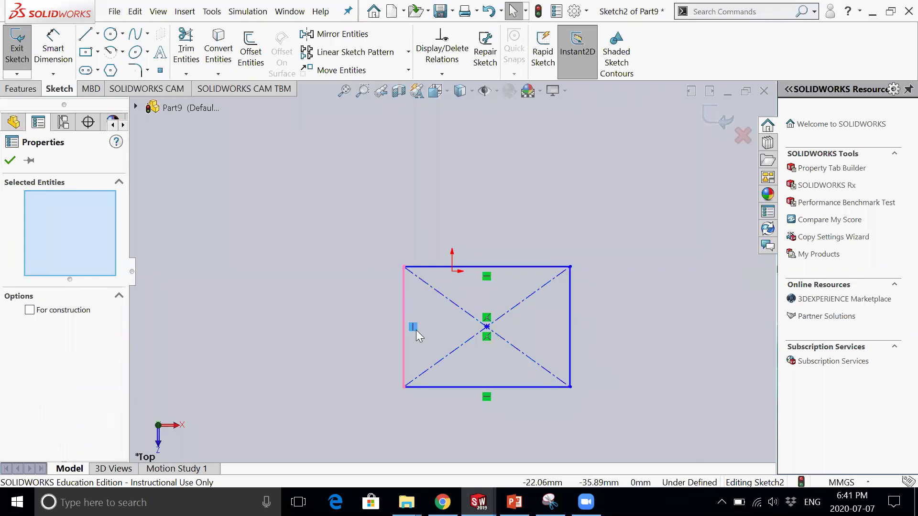
left_click(413, 327)
key("Delete")
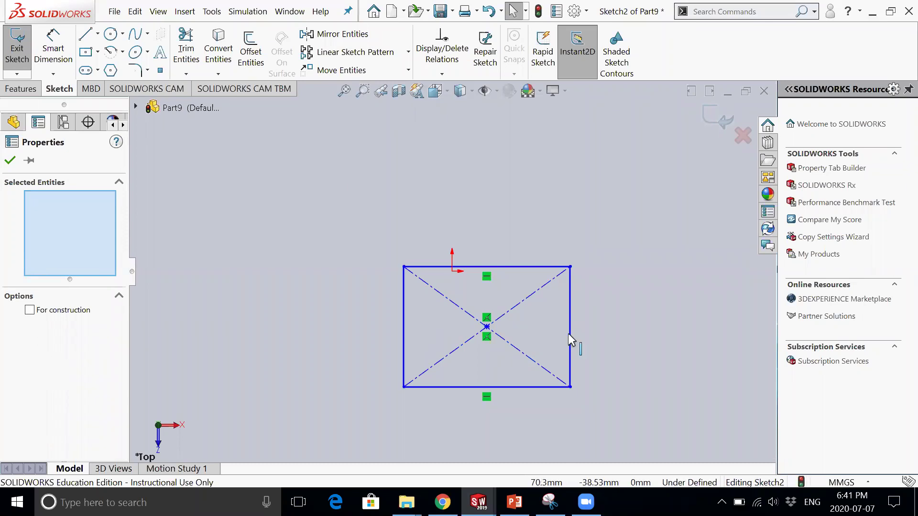
mouse_move(584, 337)
left_mouse_down()
mouse_move(746, 386)
mouse_move(341, 309)
mouse_move(557, 349)
left_mouse_up()
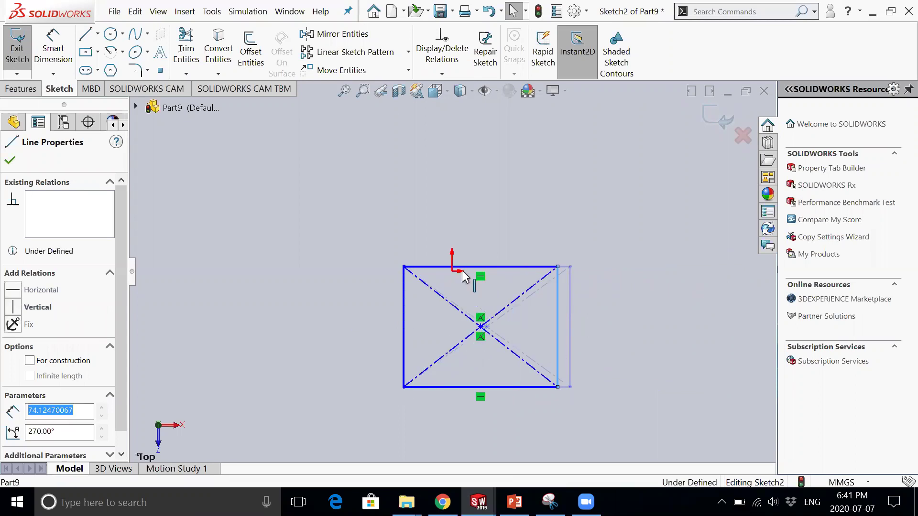
key("Escape")
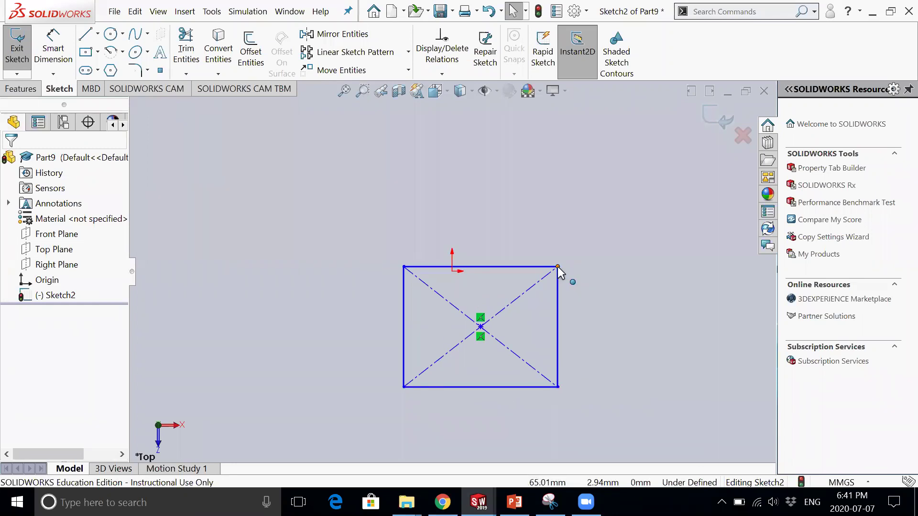
Step: Distort the shape by dragging corners and edges, then undo back to a rectangle
mouse_move(663, 314)
left_mouse_down()
mouse_move(300, 185)
mouse_move(638, 216)
left_mouse_up()
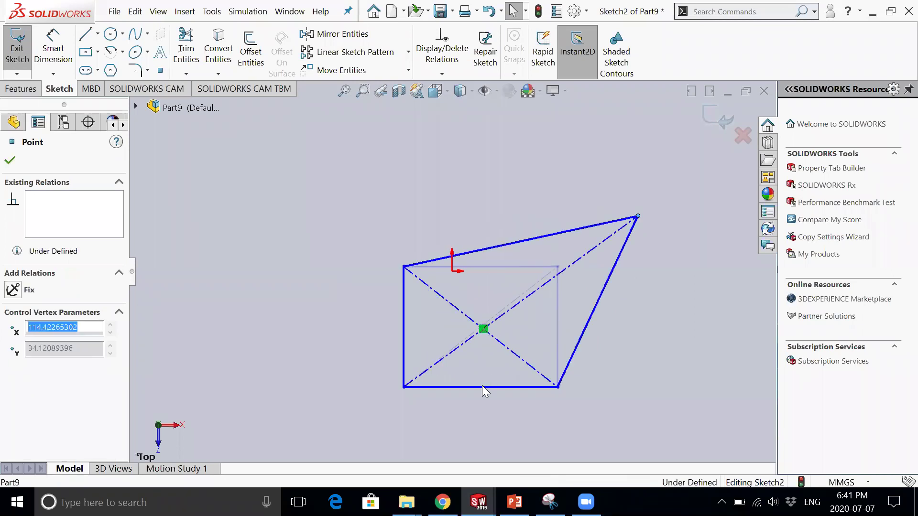
left_click_drag(481, 387, 433, 370)
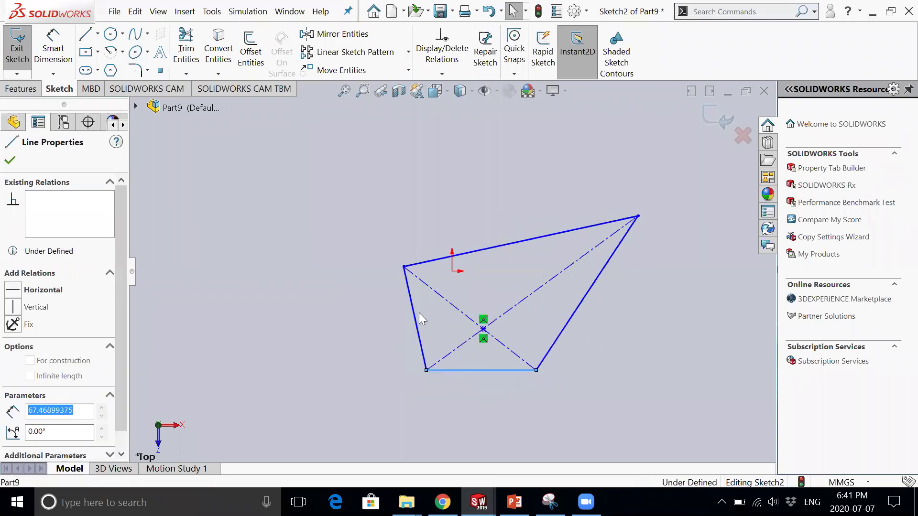
mouse_move(409, 315)
left_mouse_down()
mouse_move(379, 325)
mouse_move(449, 196)
mouse_move(527, 309)
left_mouse_up()
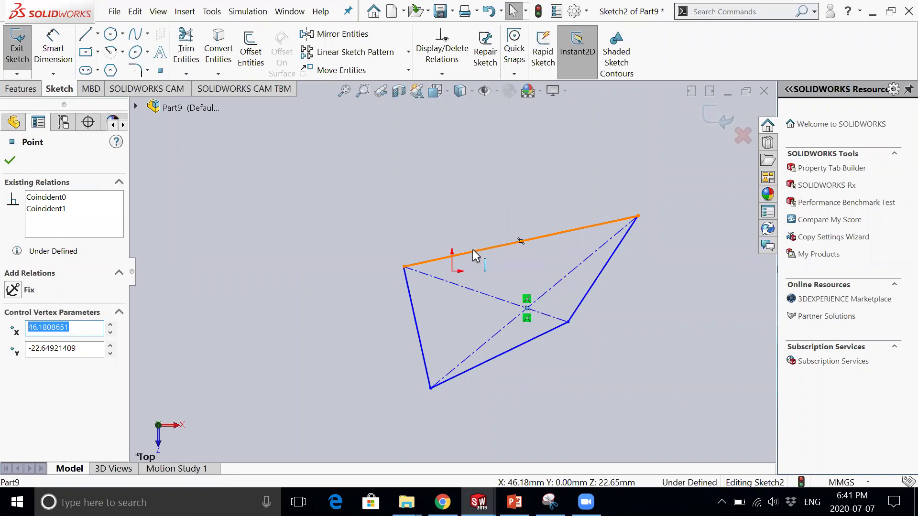
key("ctrl+z")
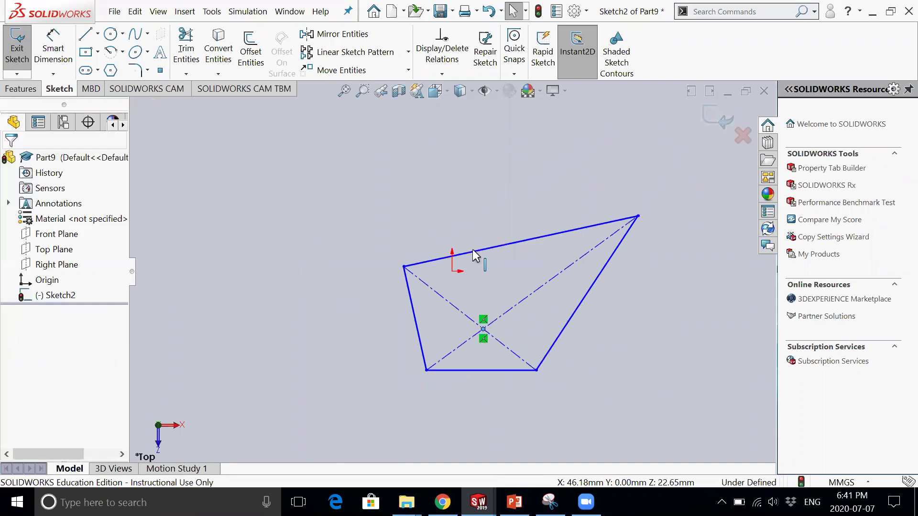
key("ctrl+z")
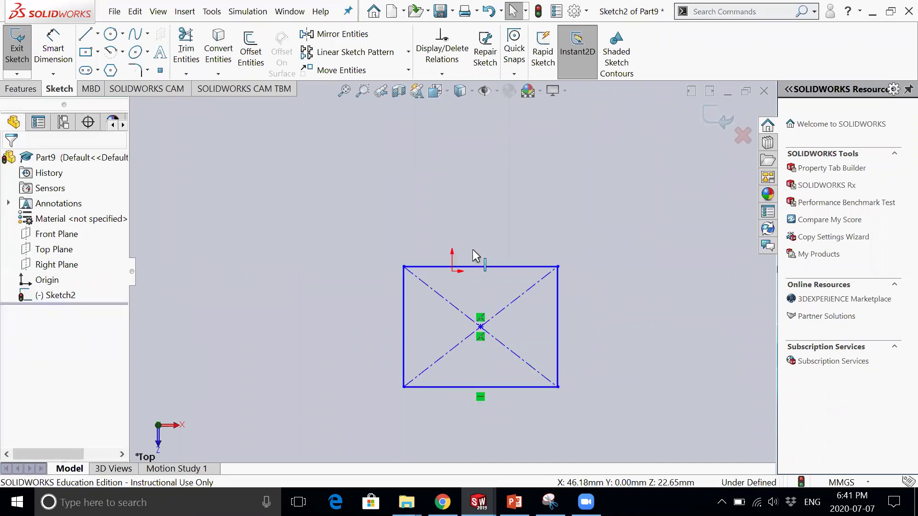
key("ctrl+z")
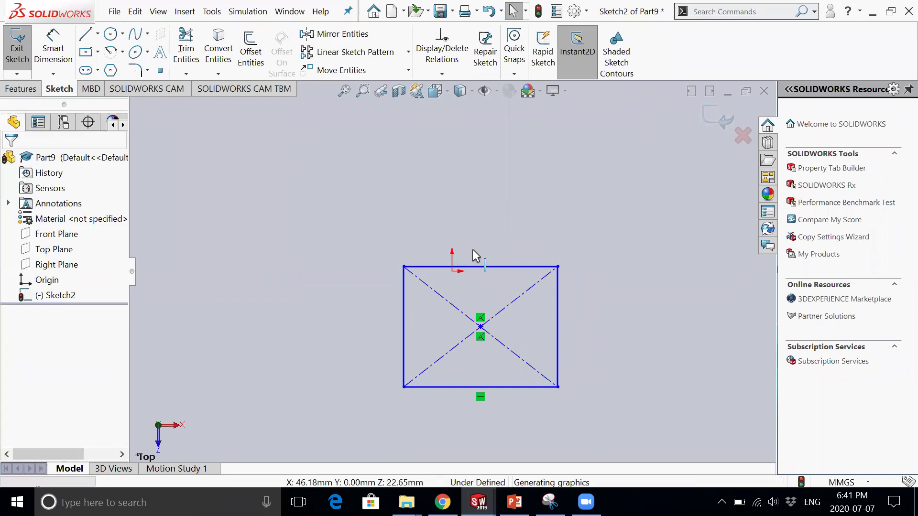
Step: Undo once more to restore the side edges' Vertical relations
key("ctrl+z")
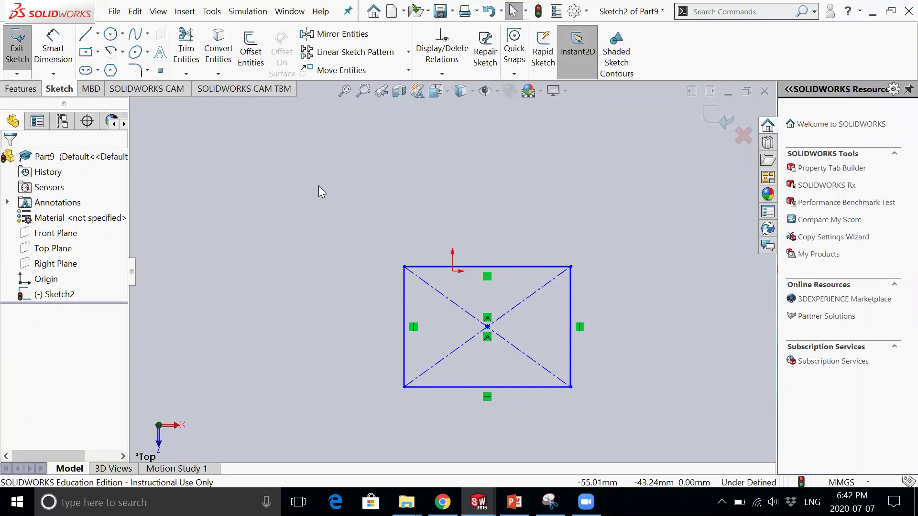
Step: Delete the whole rectangle and its diagonals, then pick the Center Rectangle tool
left_click_drag(318, 185, 584, 463)
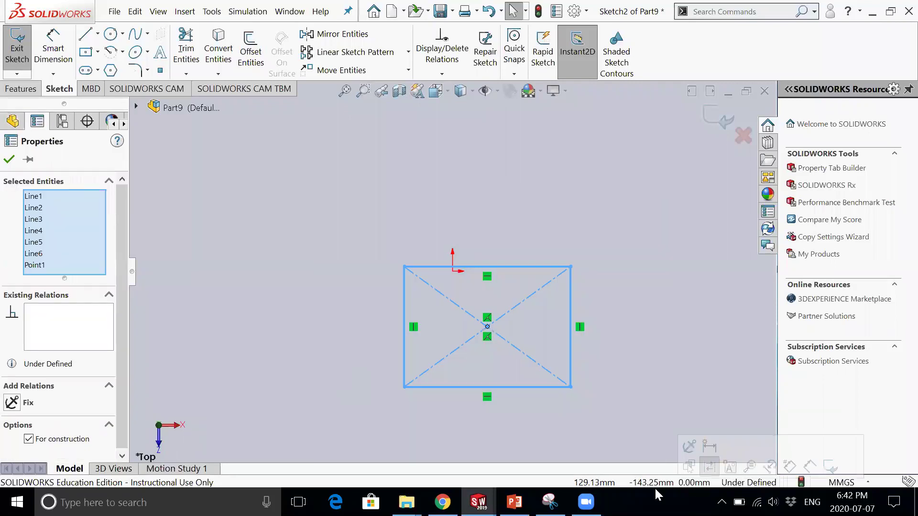
key("Delete")
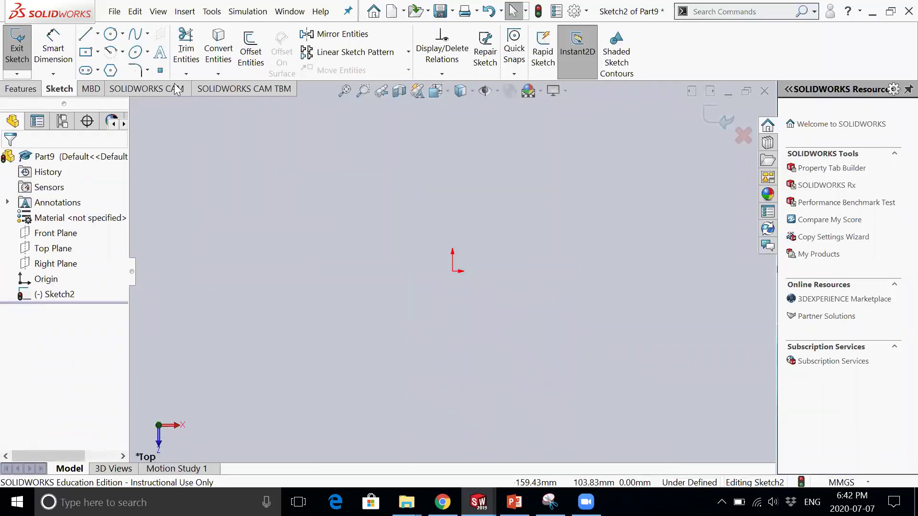
left_click(98, 52)
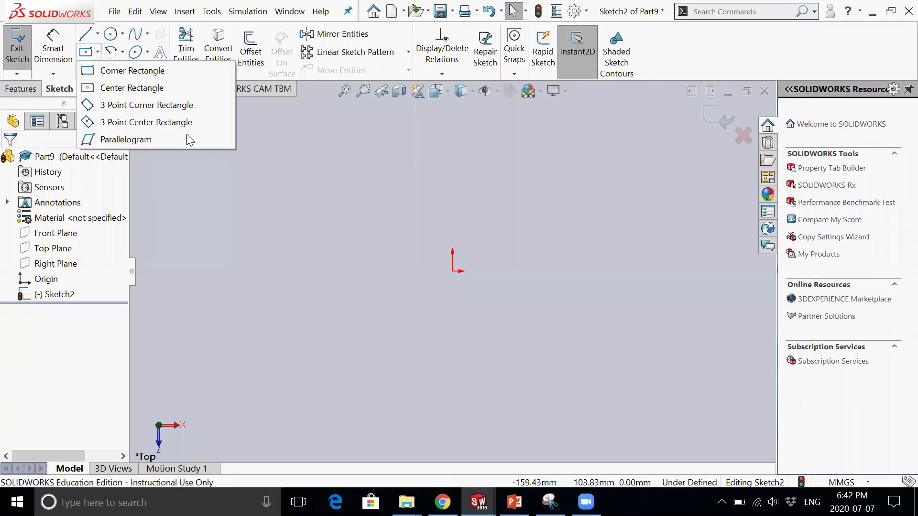
left_click(139, 87)
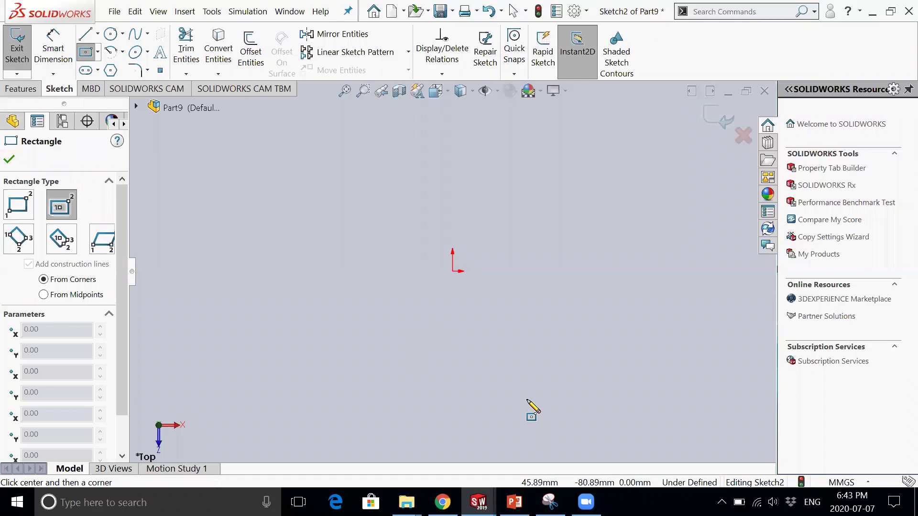
Step: Draw a new centre rectangle centred on the sketch origin
left_click(452, 271)
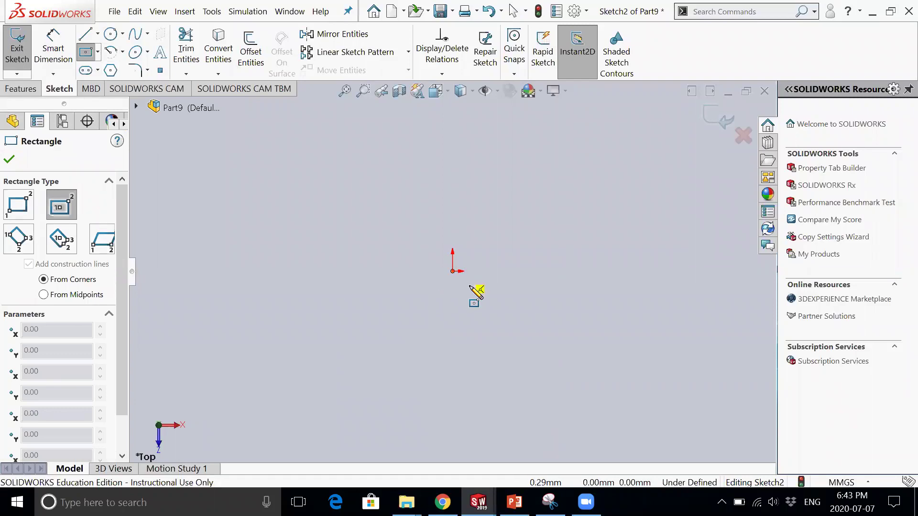
left_click(599, 342)
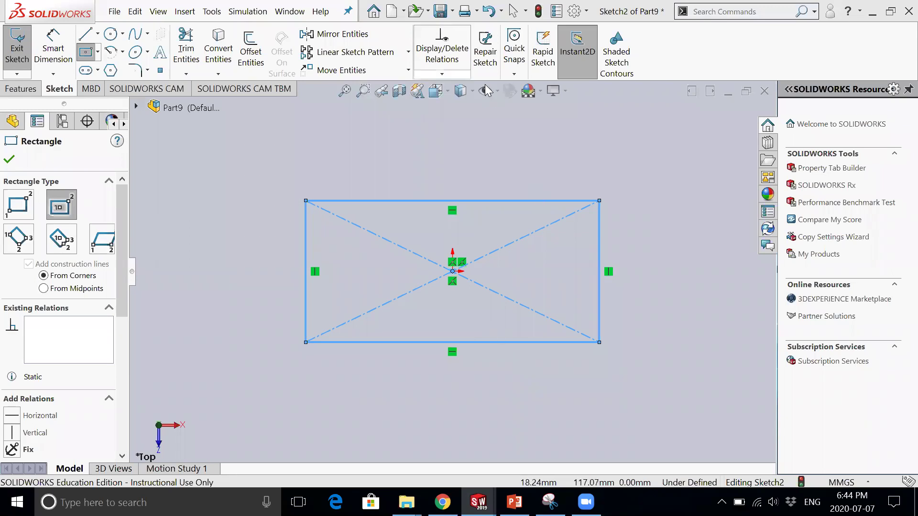
Step: Dismiss the relations list and cancel the stray rectangle to stop drawing
left_click(440, 74)
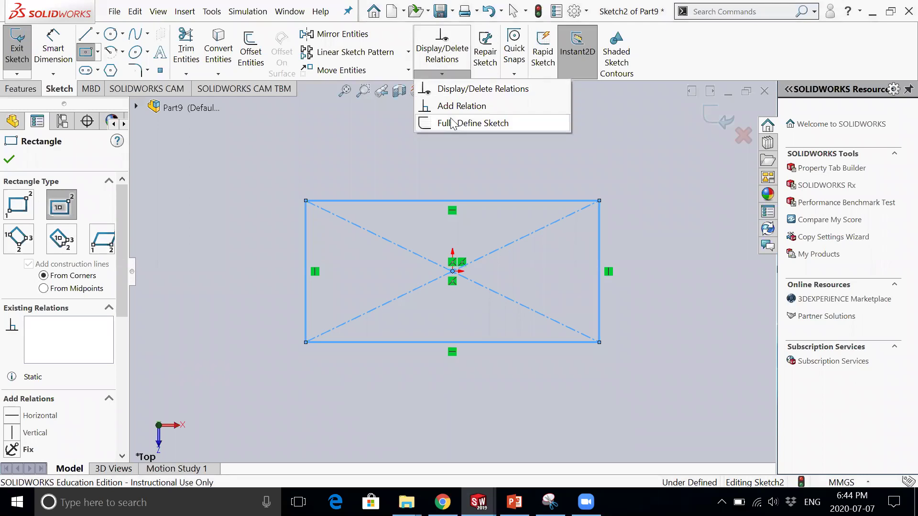
left_click(416, 164)
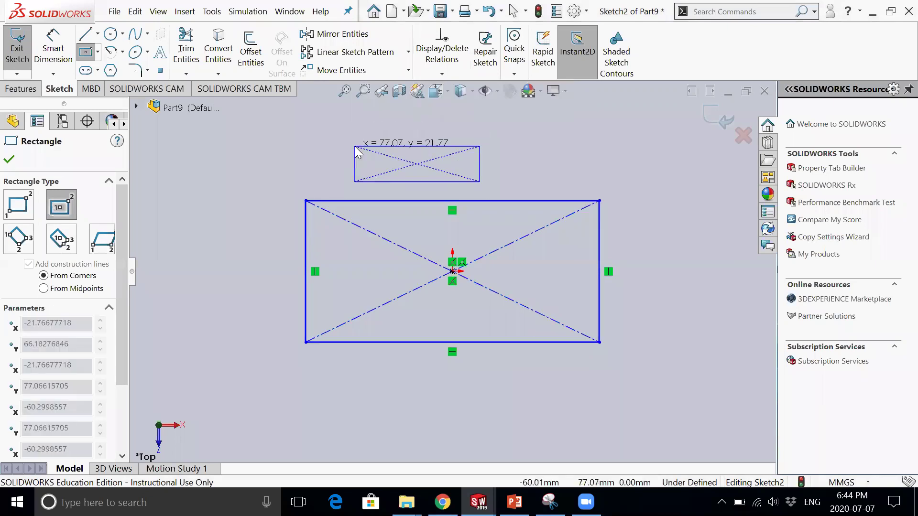
key("Escape")
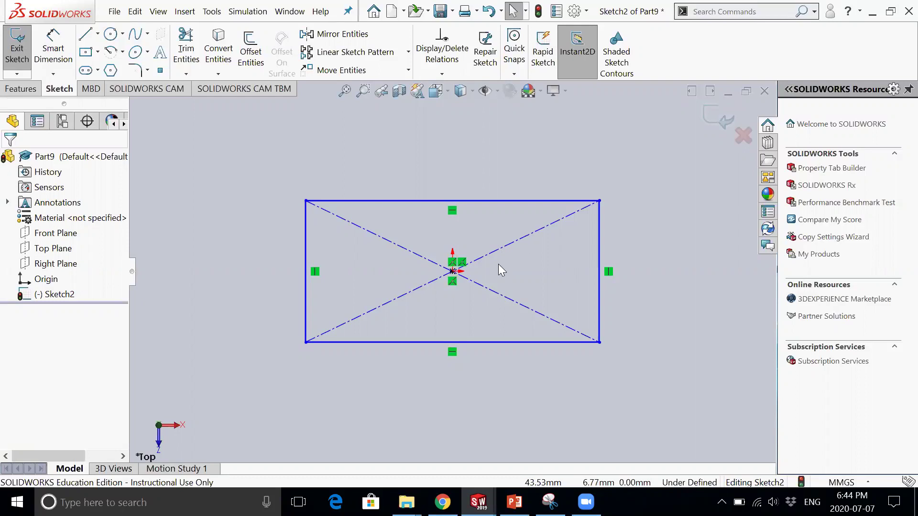
Step: Dimension the centred rectangle's top edge 150 mm and left edge 70 mm
left_click(52, 61)
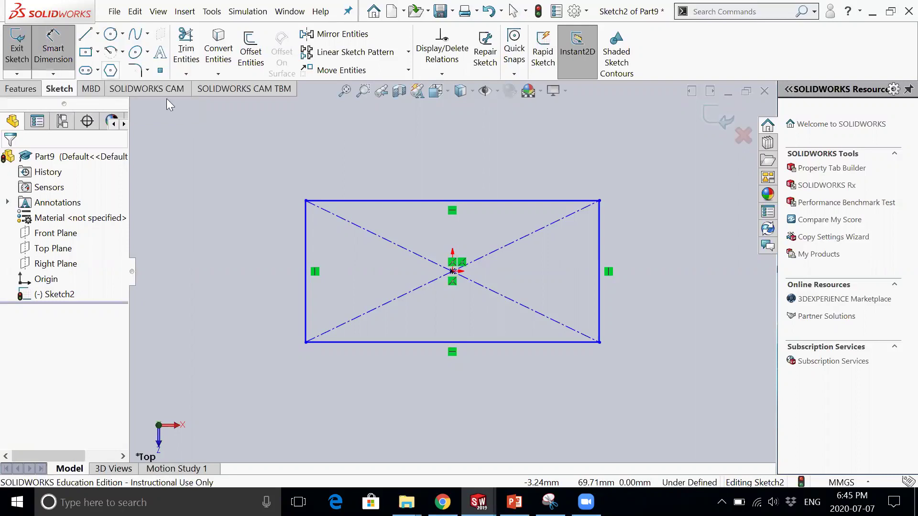
left_click(461, 200)
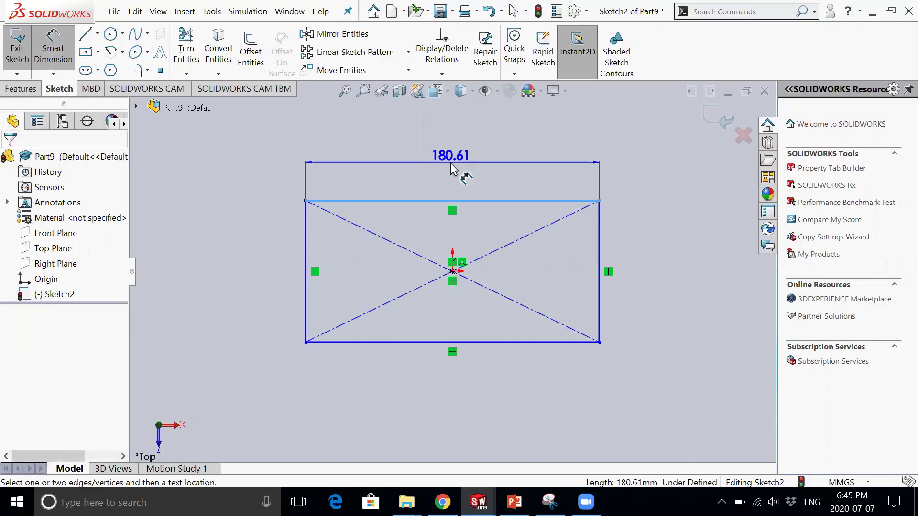
left_click(450, 162)
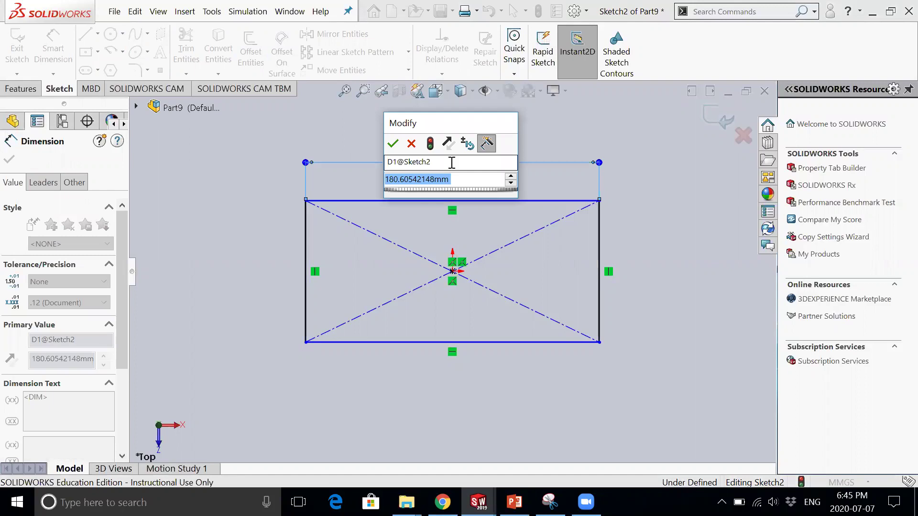
type("150")
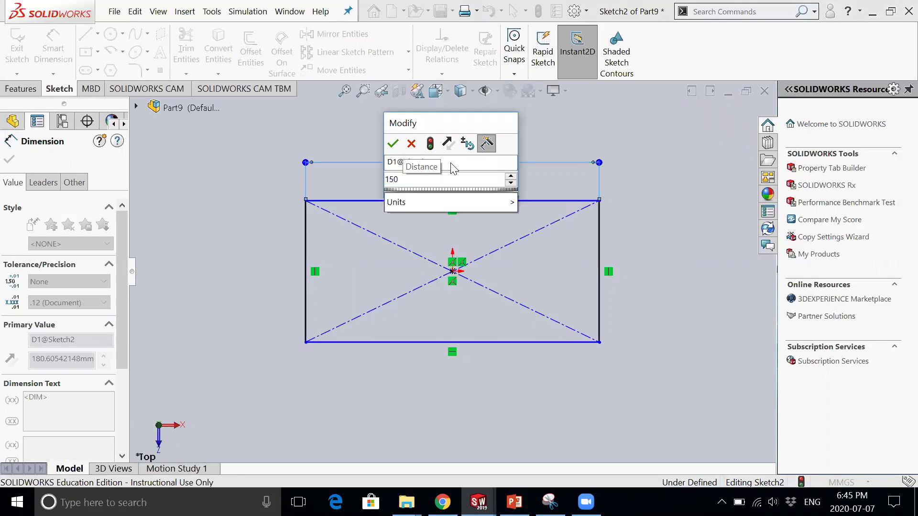
key("Return")
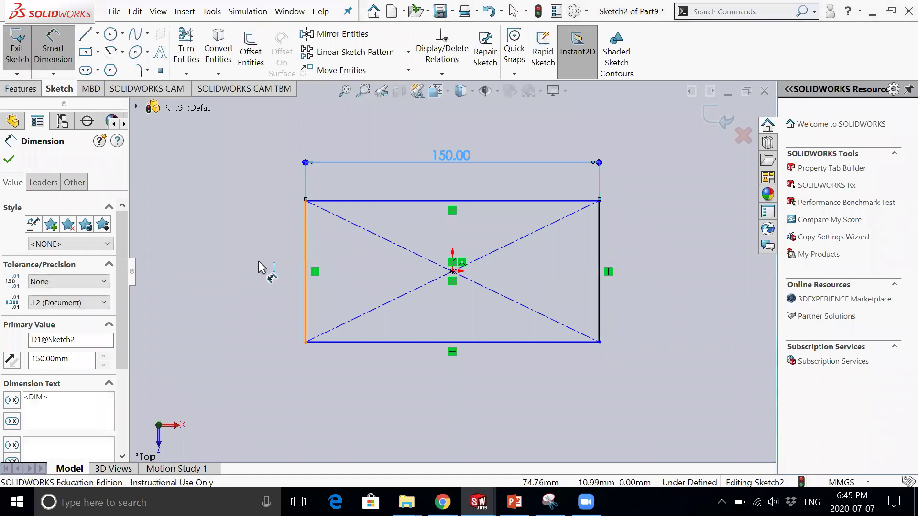
left_click(306, 270)
left_click(254, 259)
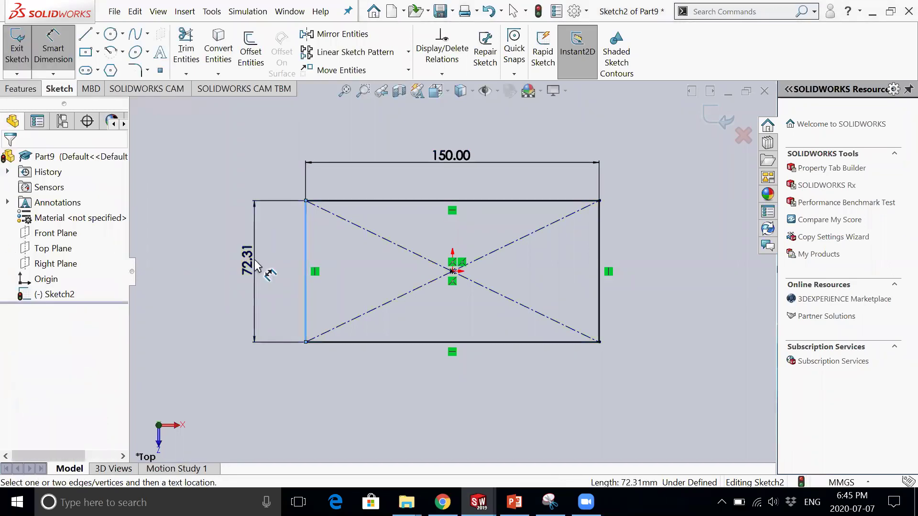
type("70")
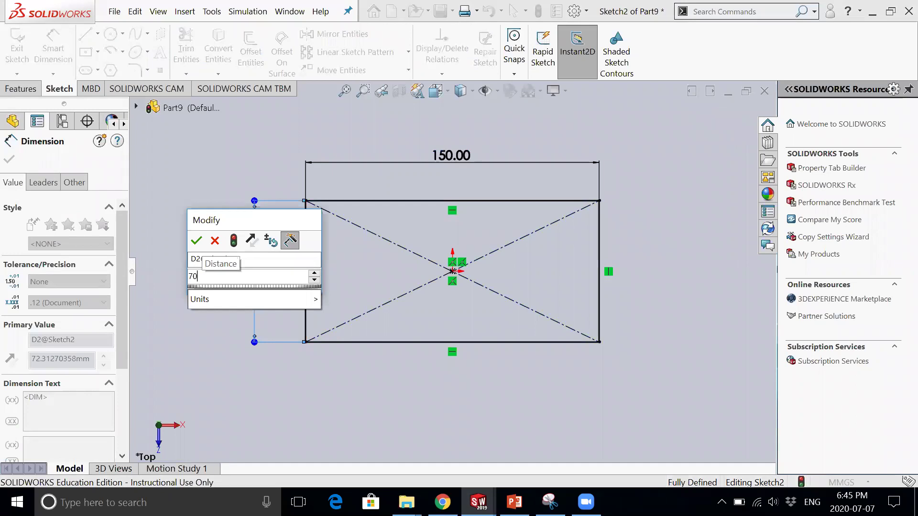
key("Return")
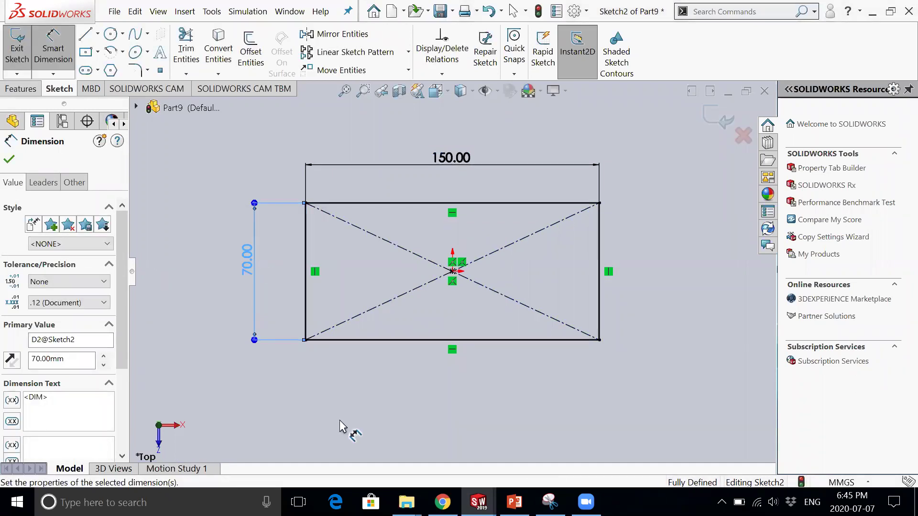
left_click(343, 425)
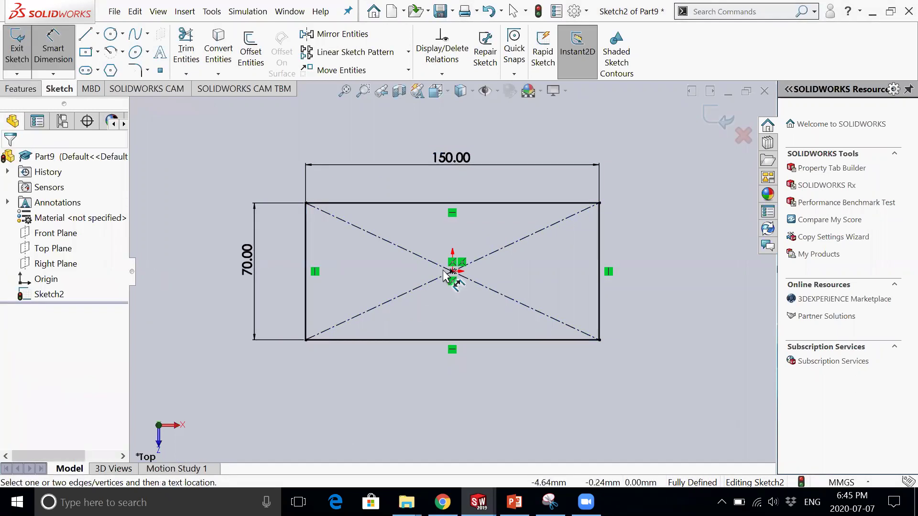
key("Escape")
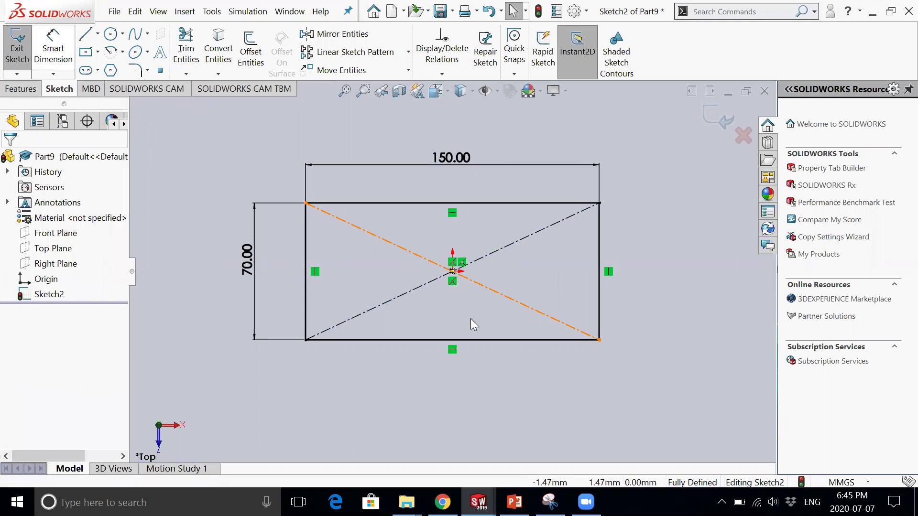
left_click(449, 279)
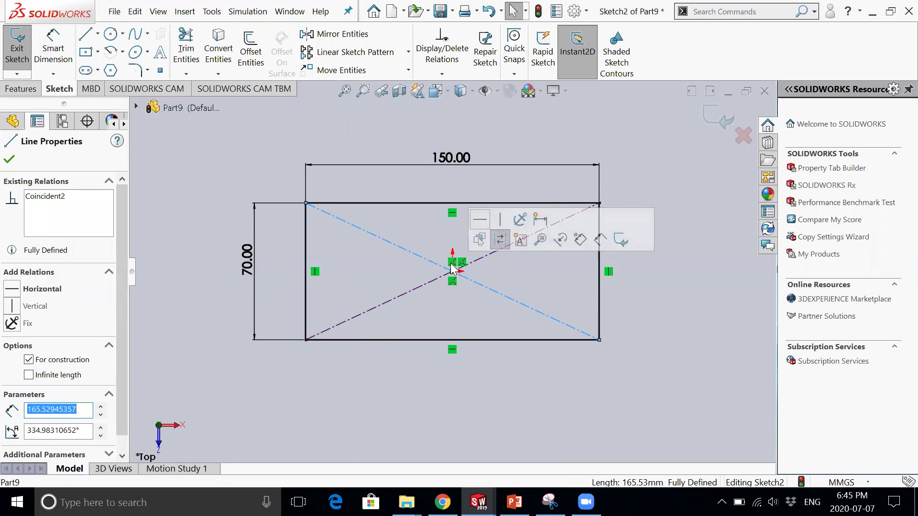
left_click(598, 295)
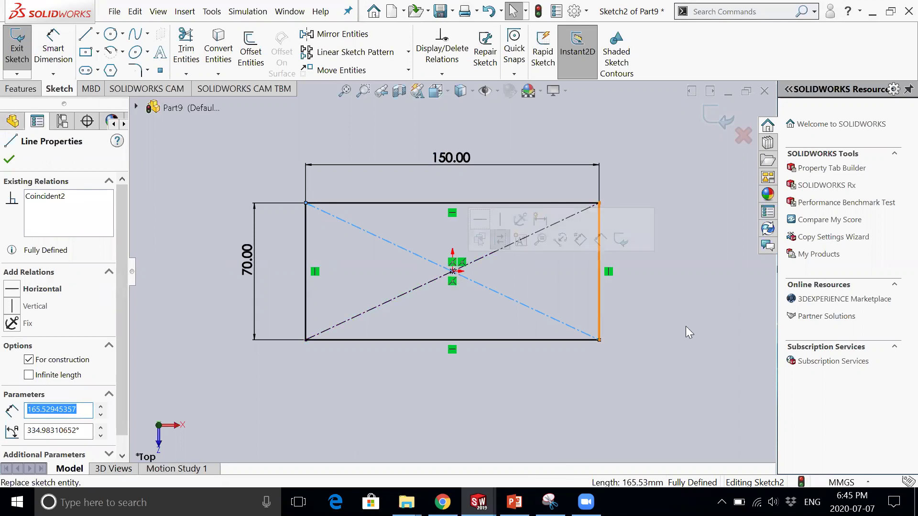
left_click(481, 201)
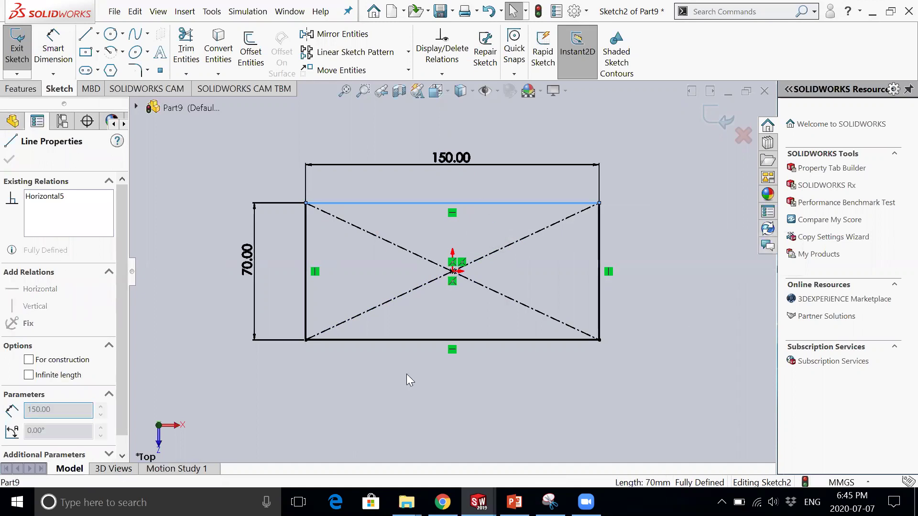
left_click(397, 354)
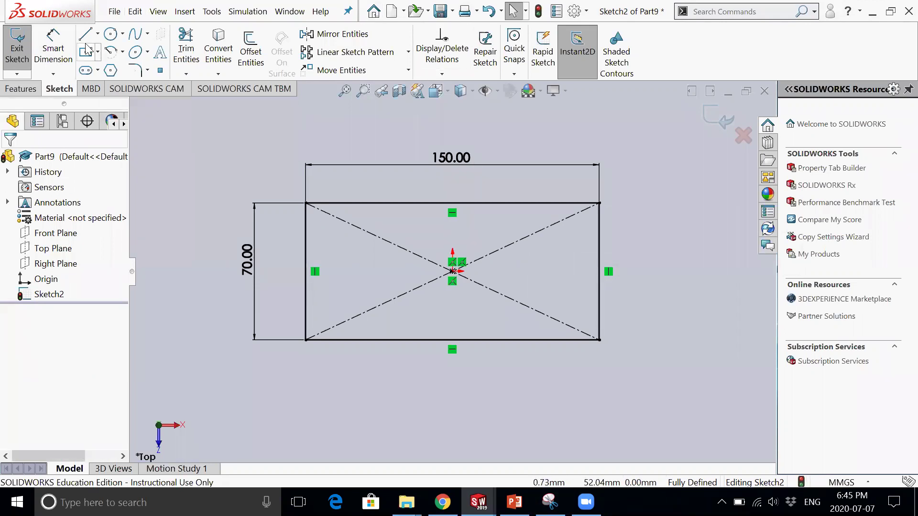
left_click(52, 48)
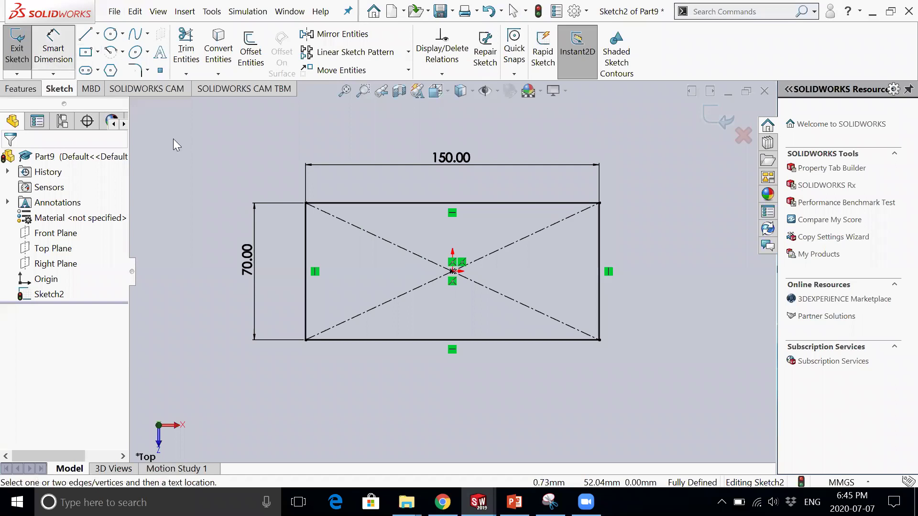
left_click(393, 323)
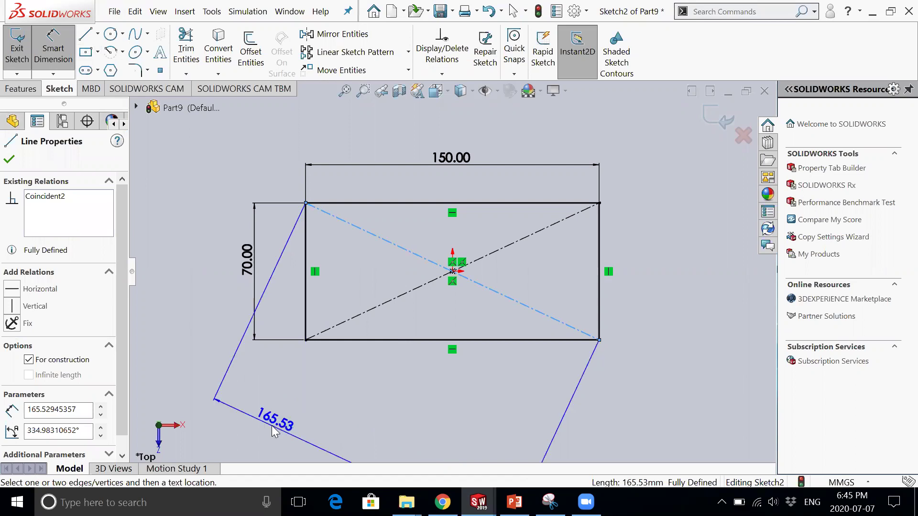
Step: Add the 165.53 mm diagonal as a driven dimension, then select the rectangle's top edge
left_click(272, 427)
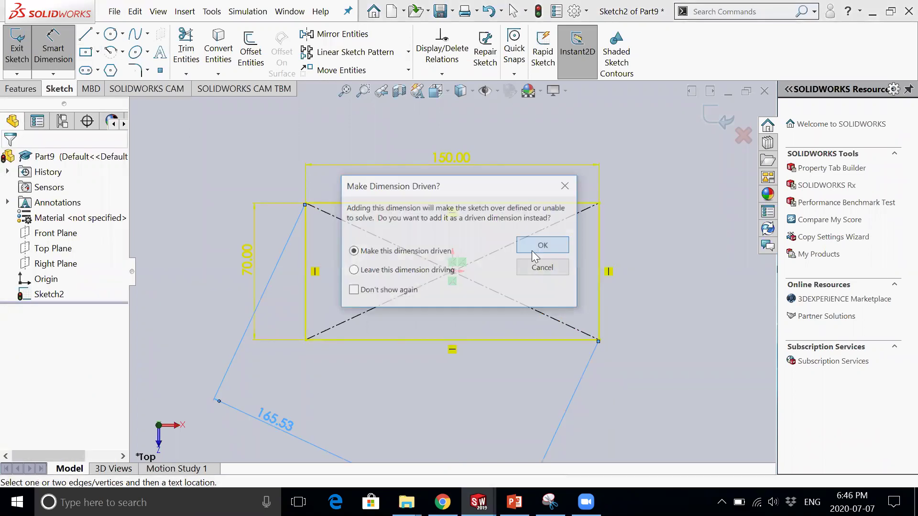
left_click(531, 250)
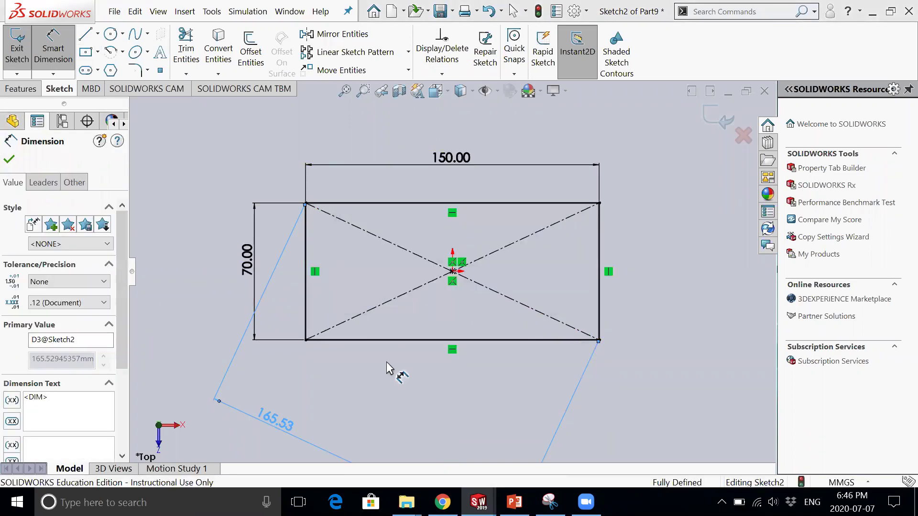
left_click(10, 160)
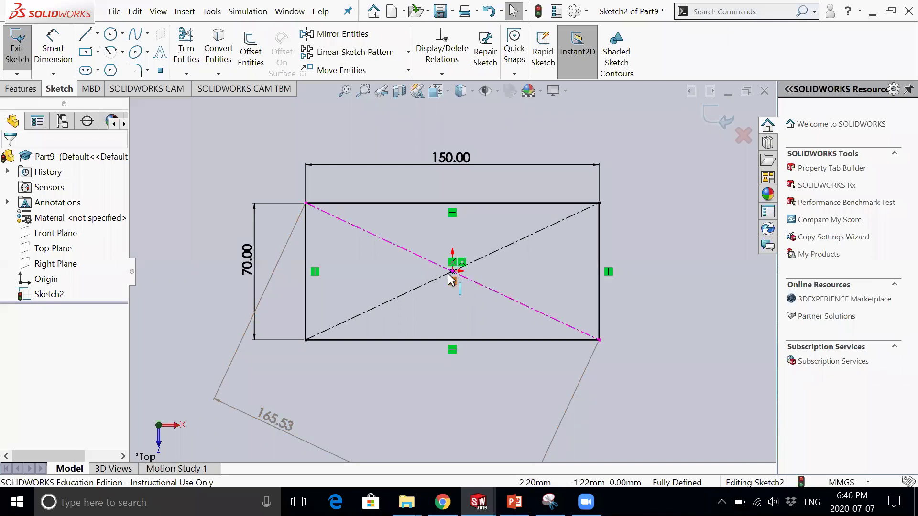
left_click(411, 291)
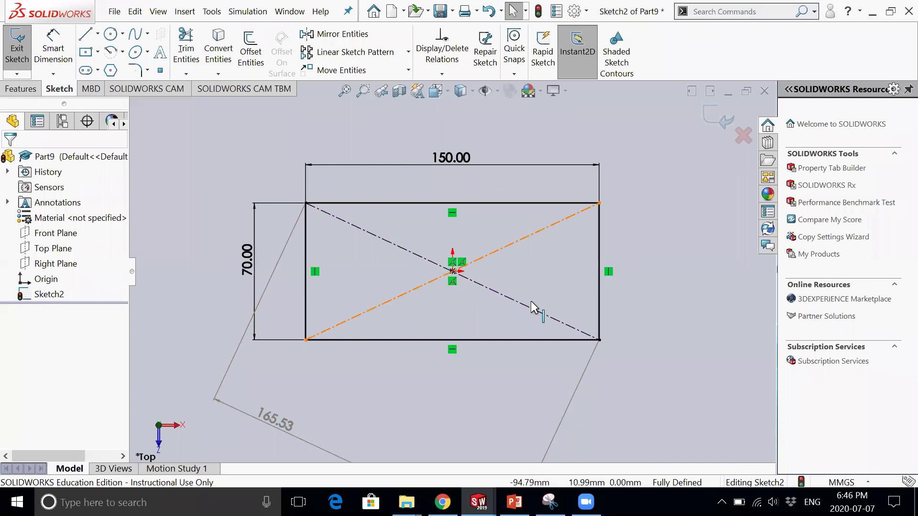
left_click(377, 318)
left_click(507, 205)
Step: Remove the 165.53 mm driven diagonal dimension, keeping only the 150 and 70 dimensions
double_click(265, 424)
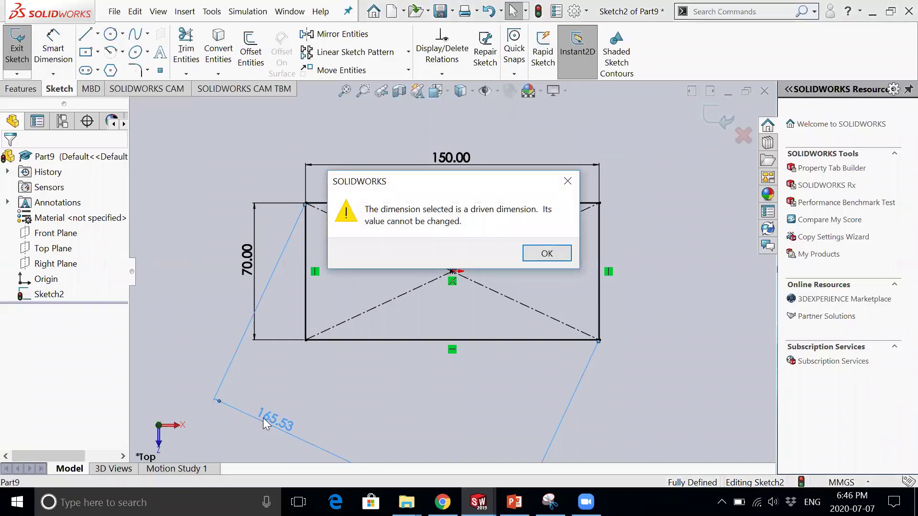
left_click(546, 257)
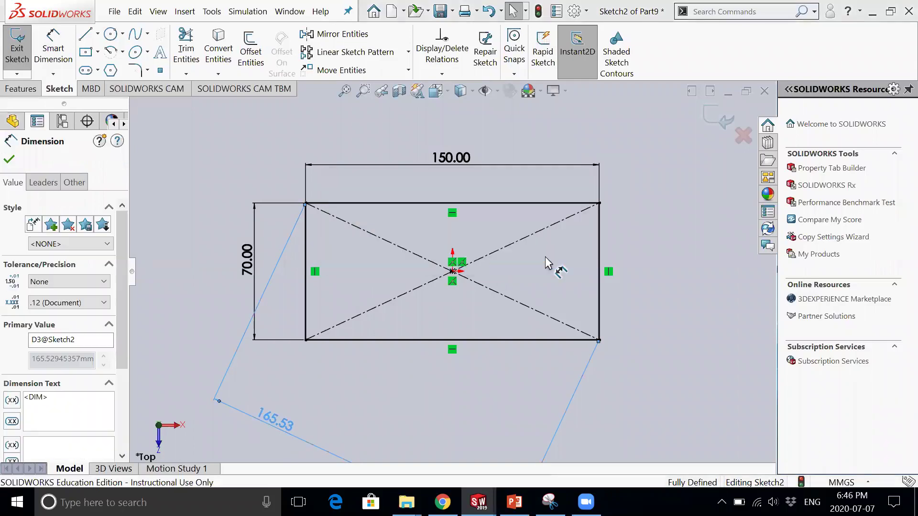
key("Delete")
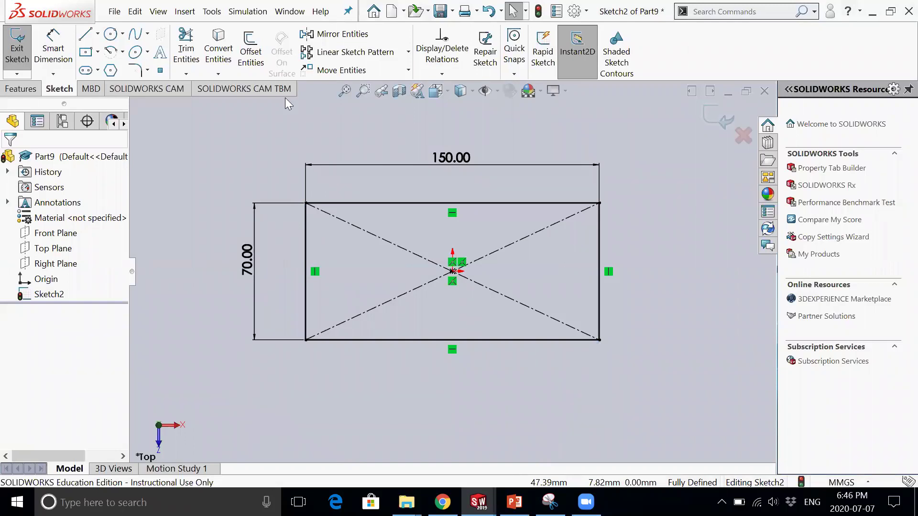
Step: Extrude the 150 × 70 rectangle sketch 15 mm into a solid block
left_click(21, 89)
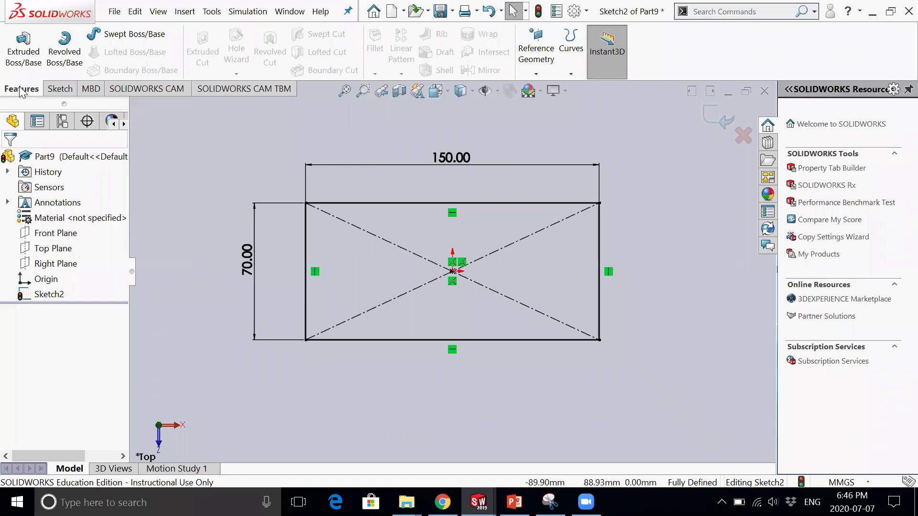
left_click(19, 43)
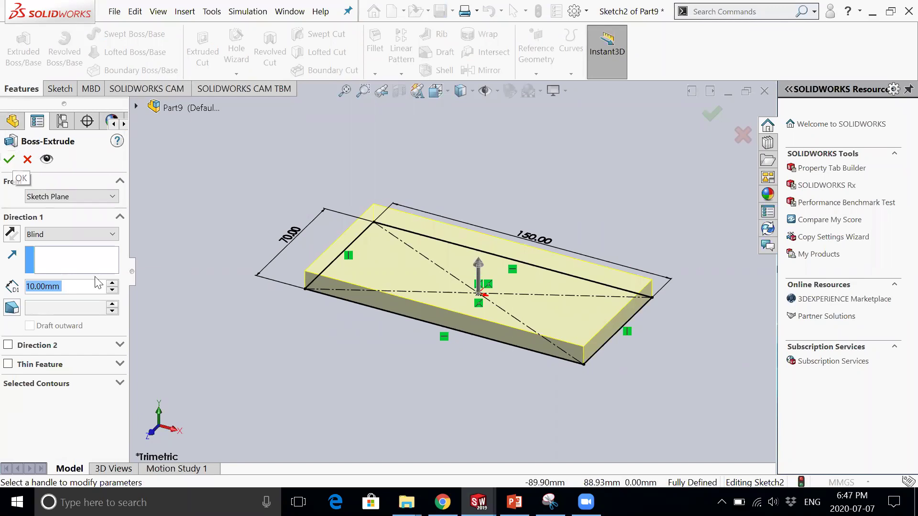
left_click(112, 283)
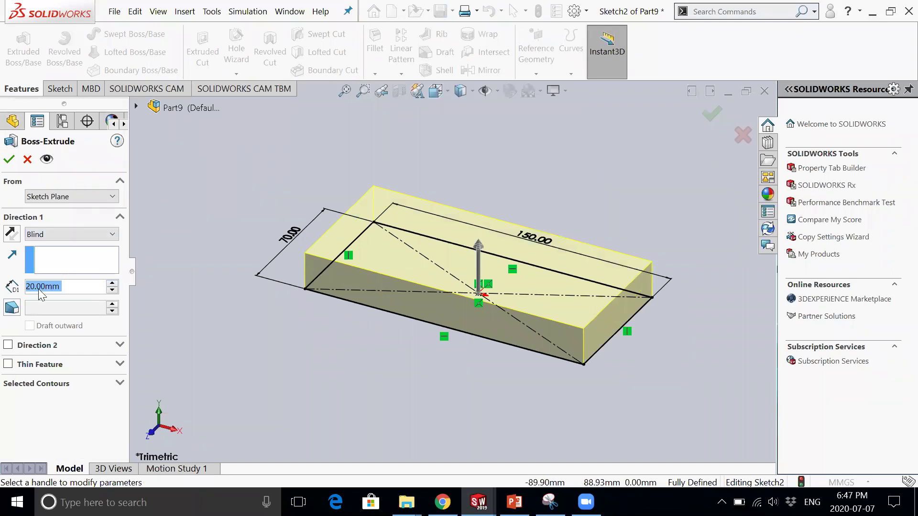
type("15")
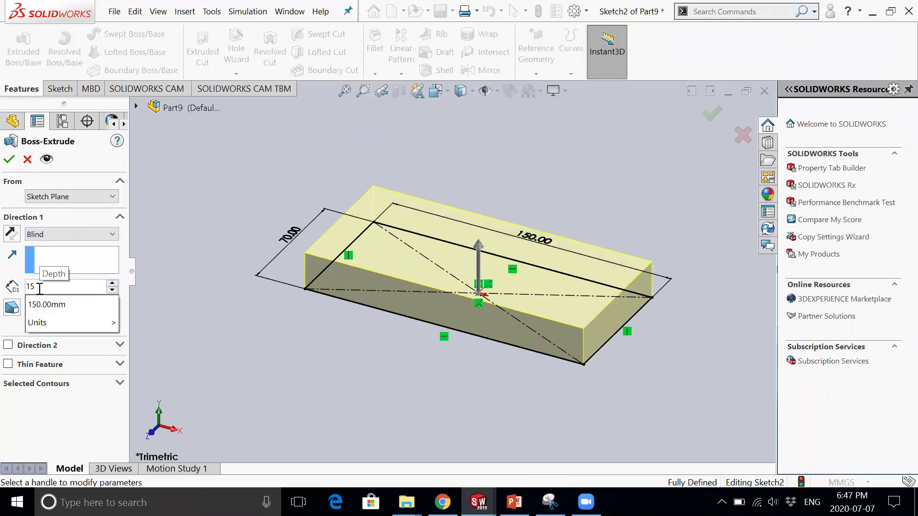
key("Return")
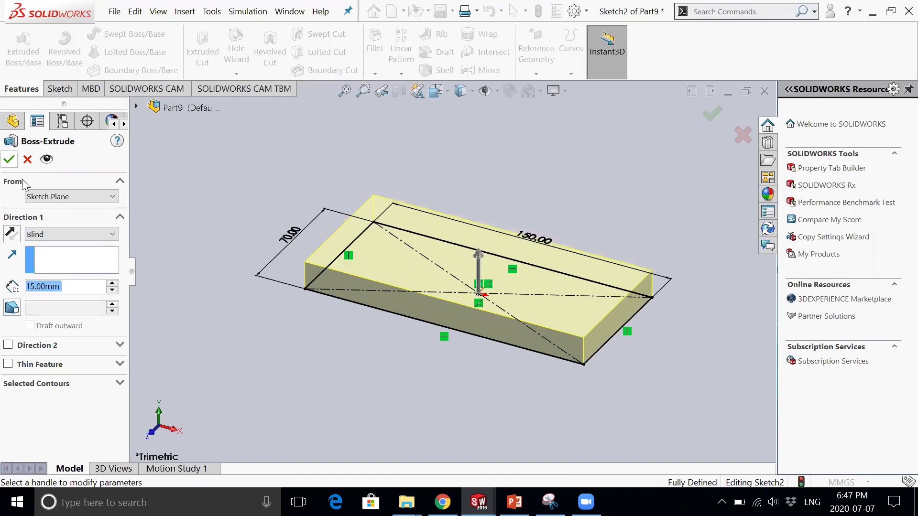
left_click(9, 159)
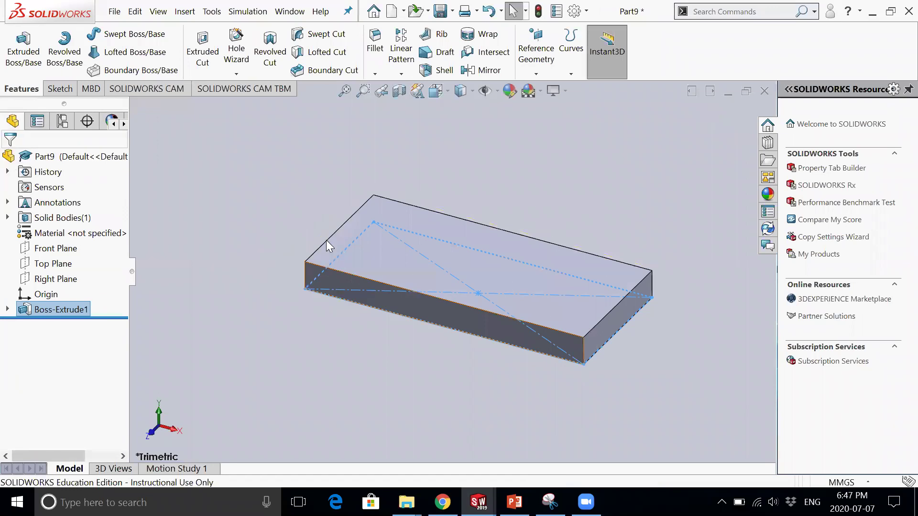
Step: Set the first fillet distance to 5 mm and select the four top perimeter edges
left_click(612, 310)
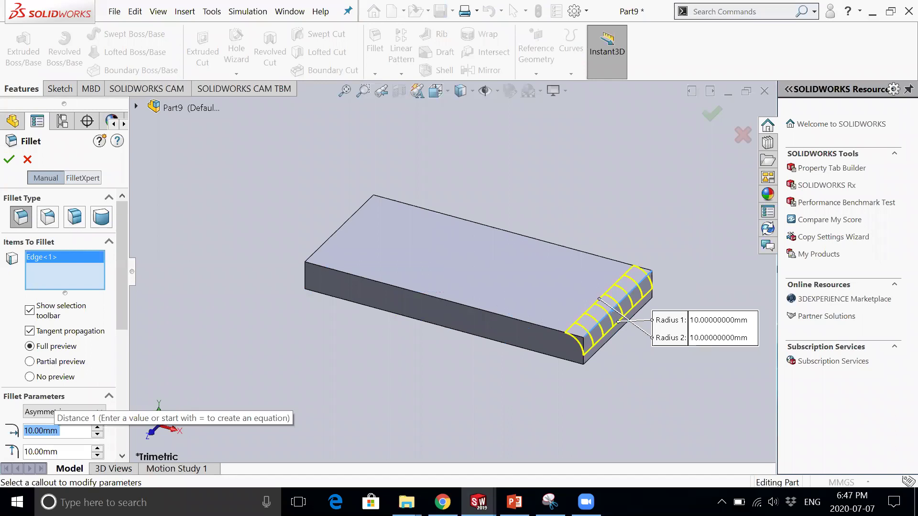
type("5")
key("Return")
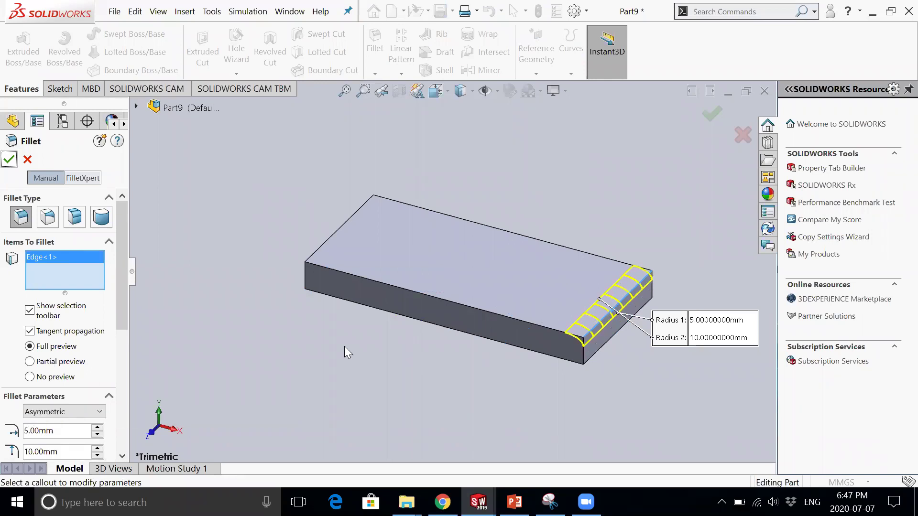
left_click(533, 322)
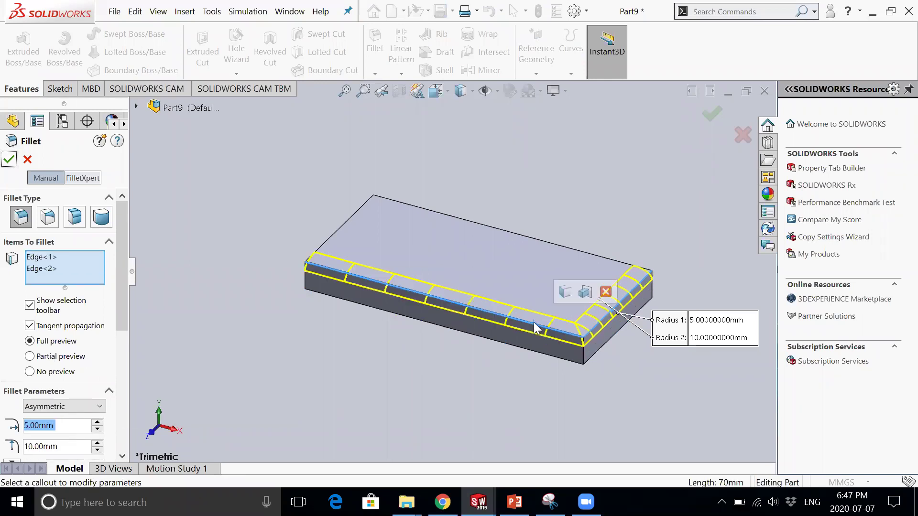
left_click(337, 224)
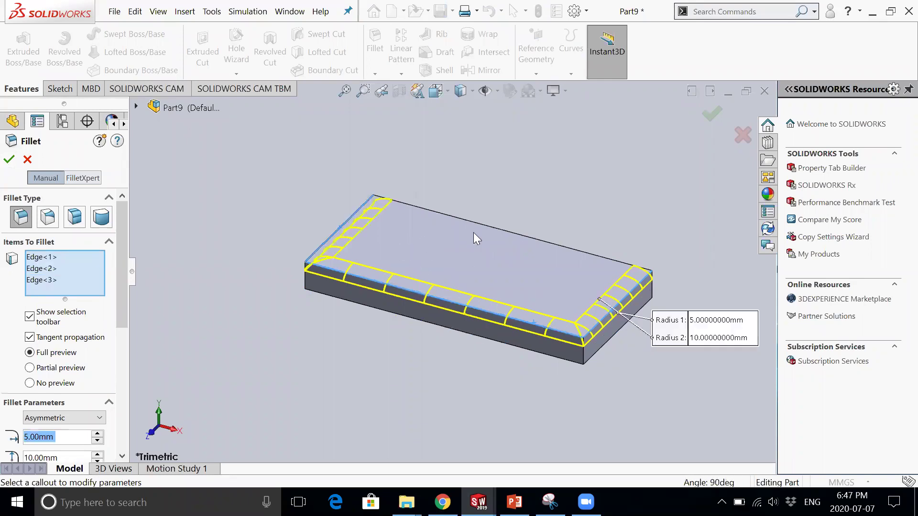
left_click(484, 226)
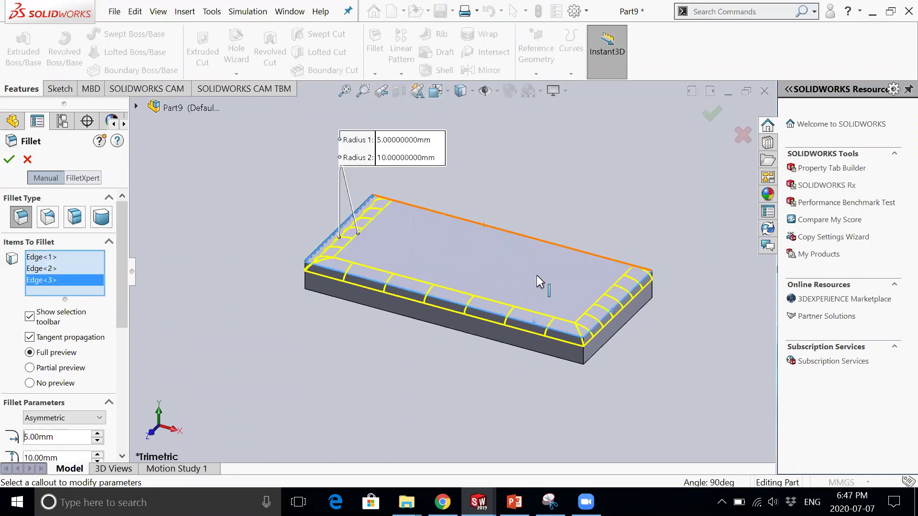
Step: Add the four lower edges and apply the asymmetric 5 × 10 mm fillet
left_click(605, 343)
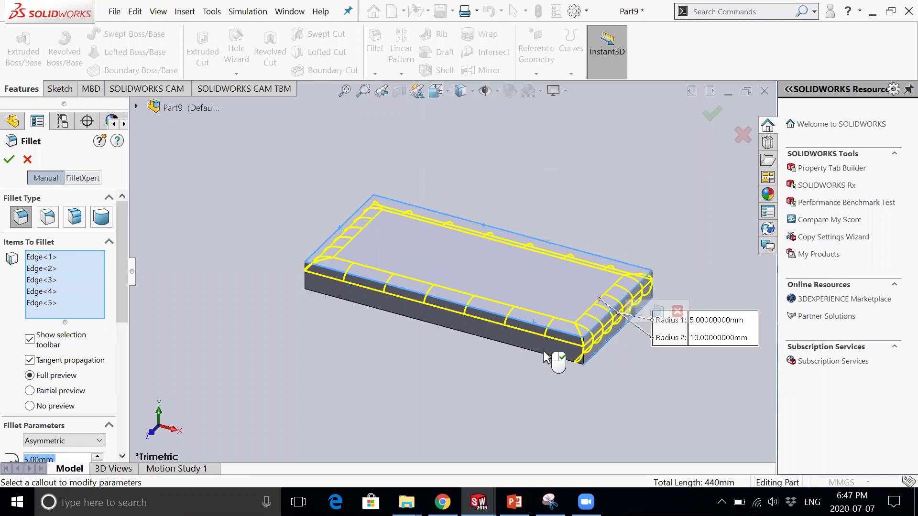
left_click(543, 351)
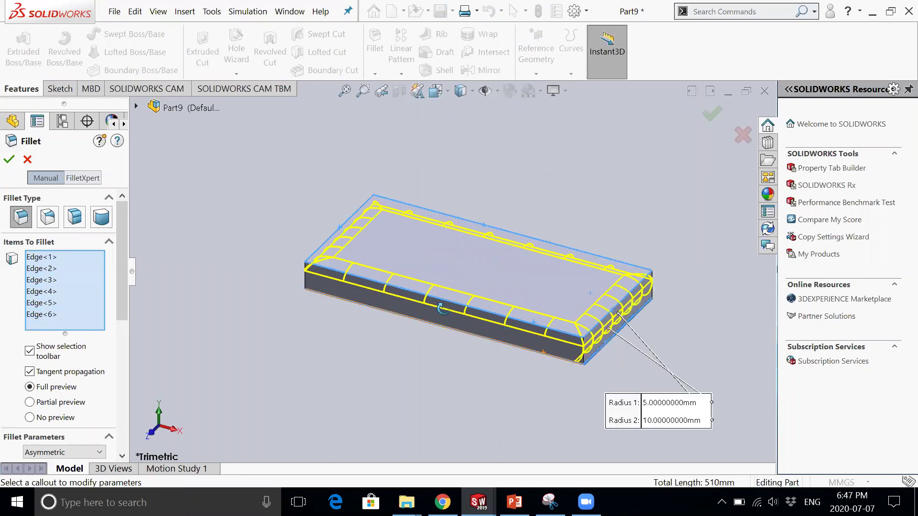
middle_click_drag(443, 309, 451, 312)
mouse_move(401, 339)
middle_mouse_down()
mouse_move(420, 289)
mouse_move(444, 278)
mouse_move(415, 290)
middle_mouse_up()
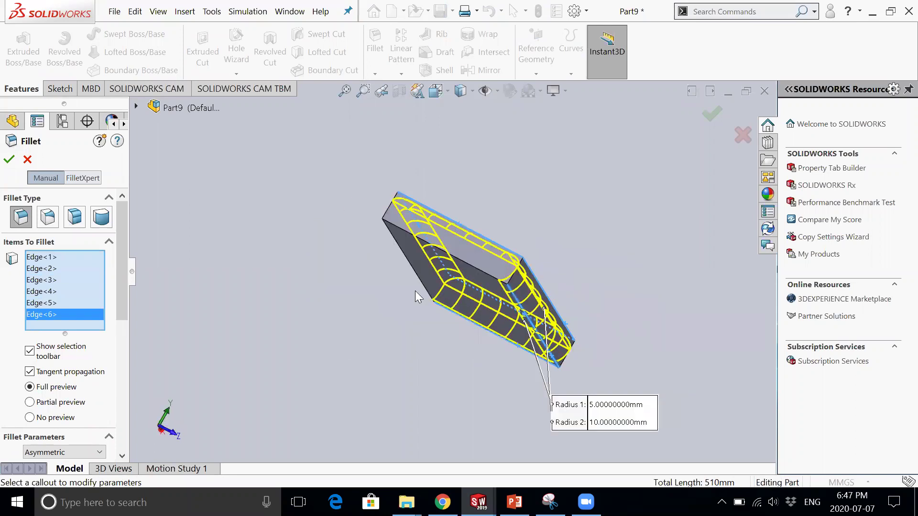
left_click(409, 263)
mouse_move(372, 264)
middle_mouse_down()
mouse_move(450, 326)
mouse_move(483, 398)
mouse_move(471, 395)
mouse_move(639, 316)
middle_mouse_up()
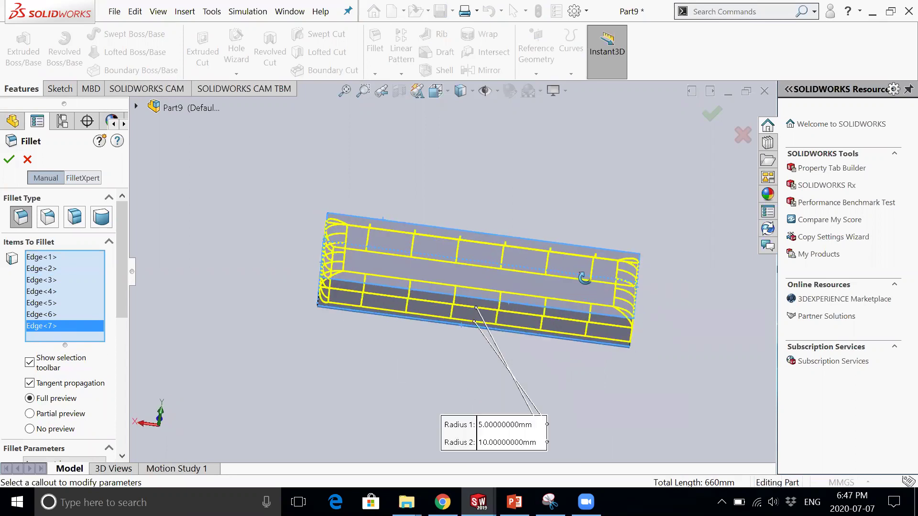
middle_click_drag(585, 278, 576, 276)
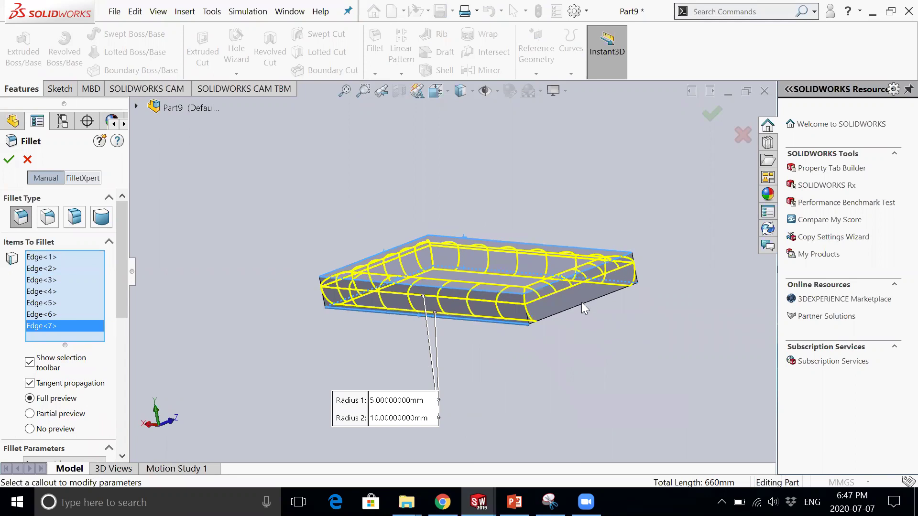
left_click(582, 304)
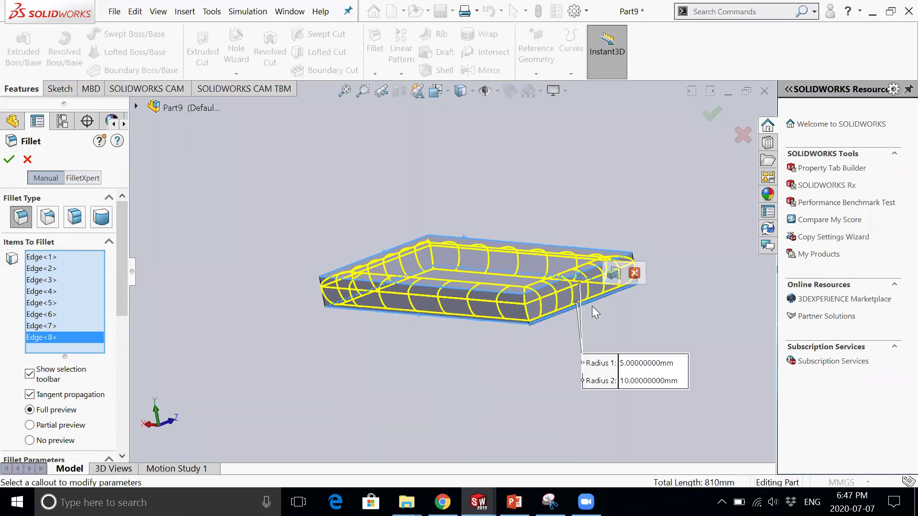
left_click(9, 160)
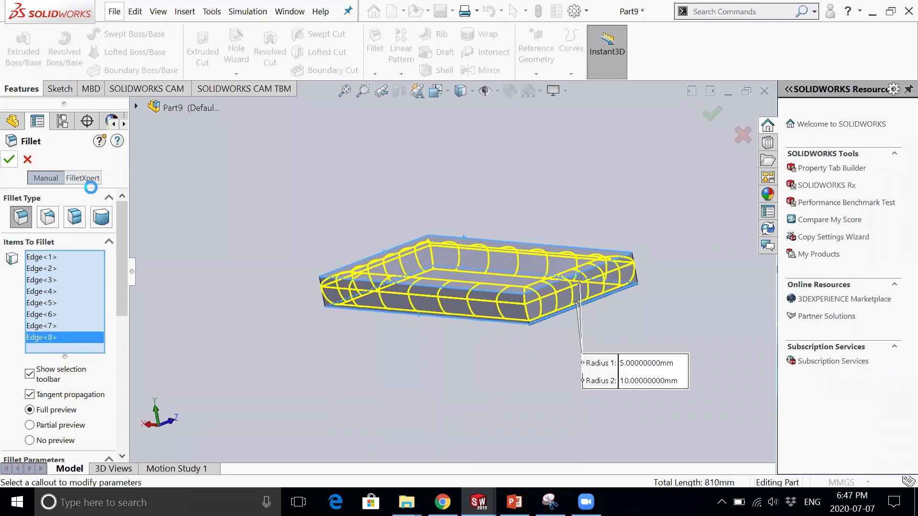
mouse_move(522, 289)
middle_mouse_down()
mouse_move(451, 377)
mouse_move(362, 403)
mouse_move(507, 413)
middle_mouse_up()
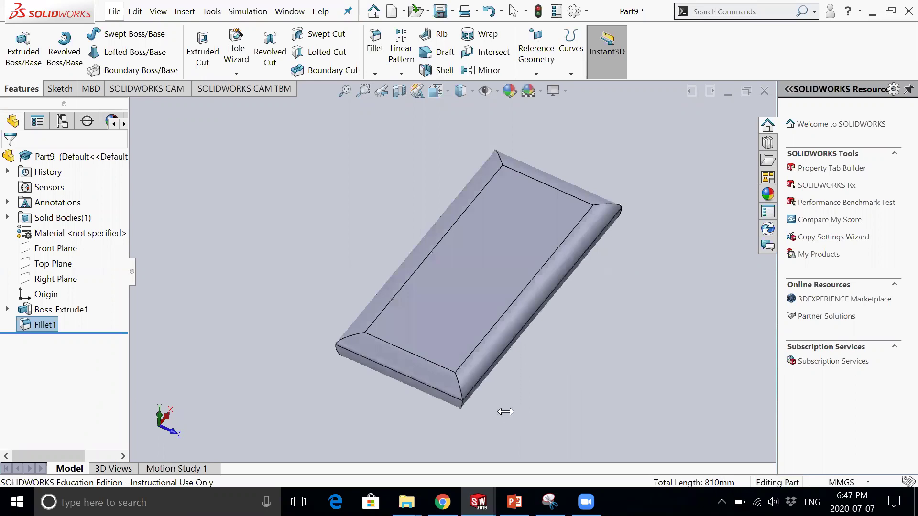
Step: Show the plate in isometric view and expand Boss-Extrude1 to reveal Sketch2
key("space")
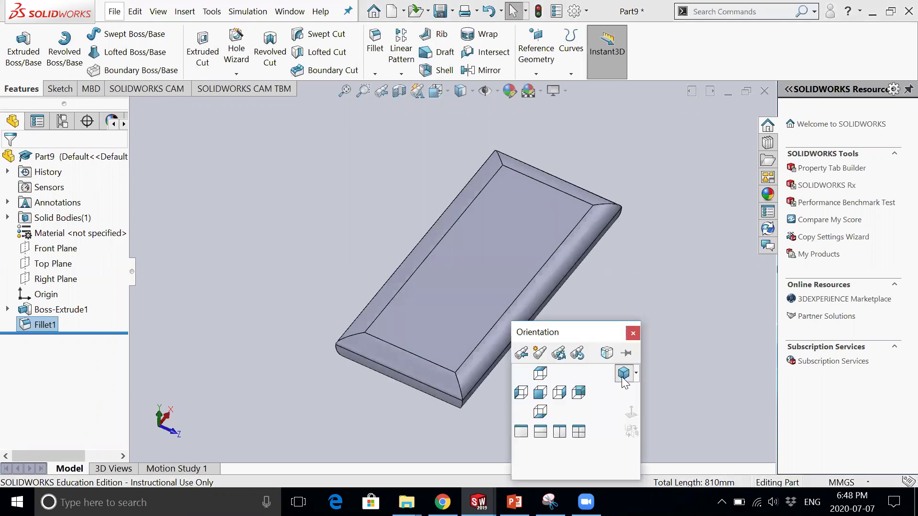
left_click(622, 374)
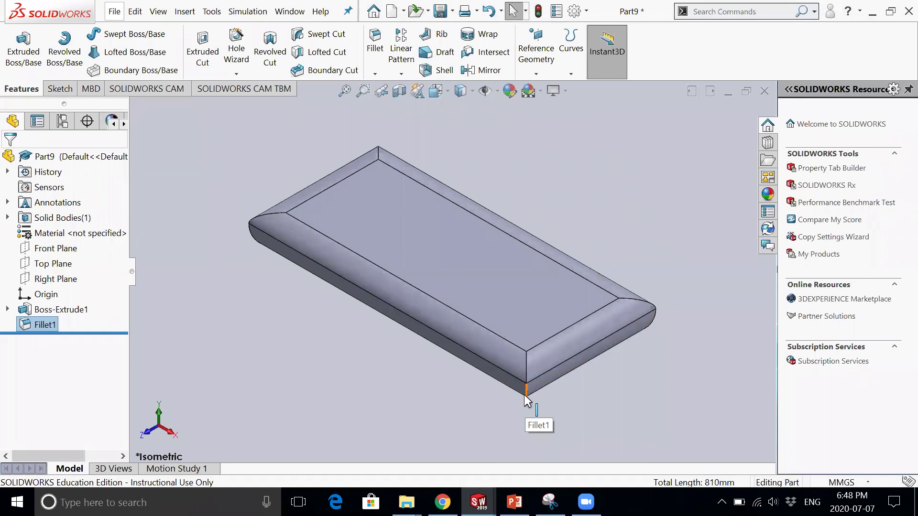
left_click(8, 309)
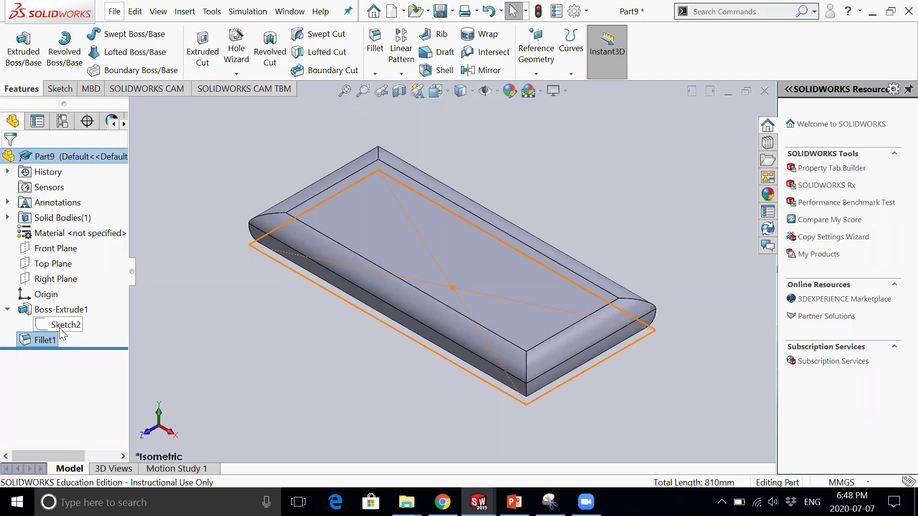
Step: Edit Sketch2, change the rectangle to 200 × 110 mm, and exit the sketch
left_click(65, 326)
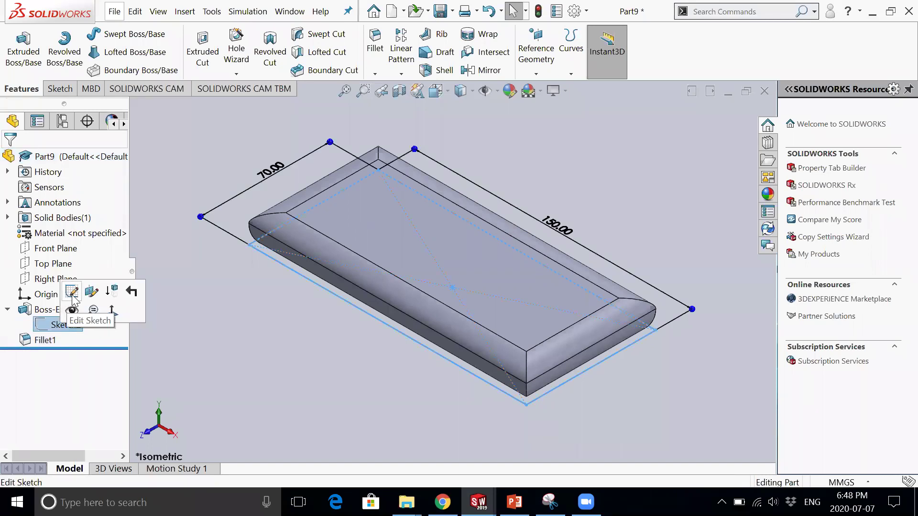
left_click(73, 291)
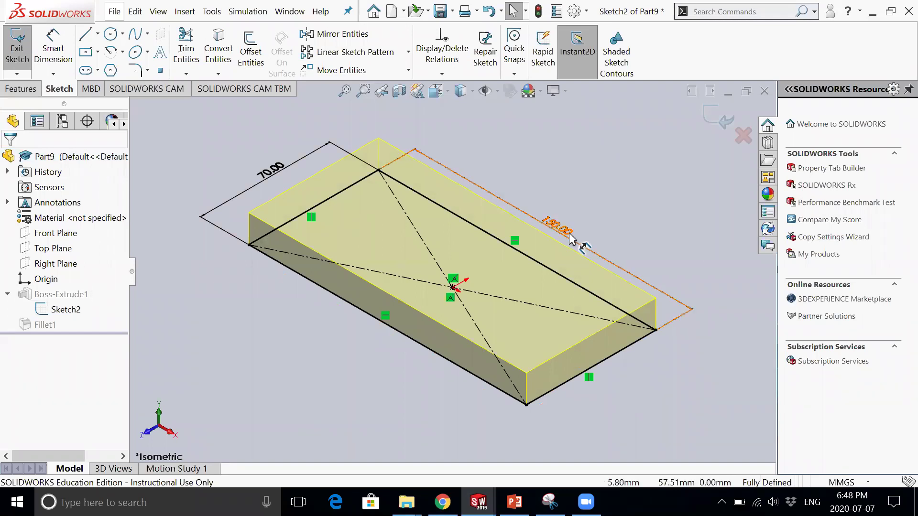
double_click(555, 225)
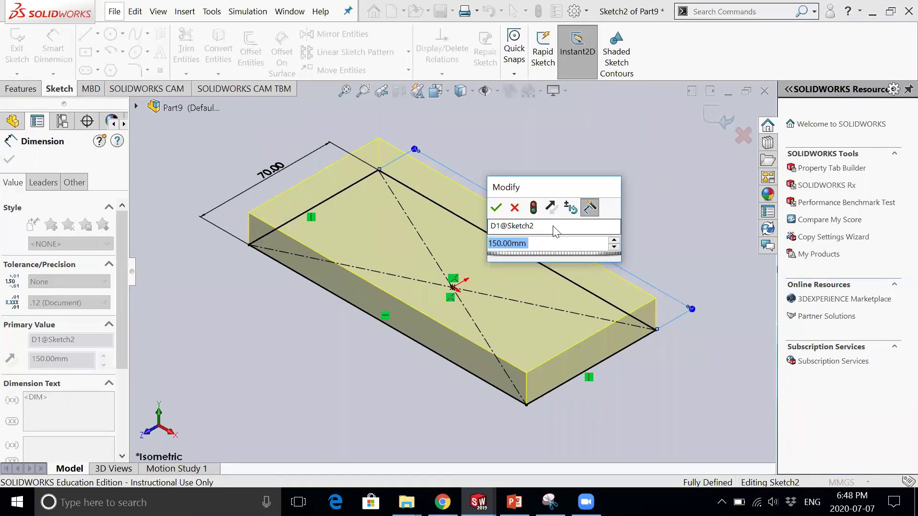
type("200")
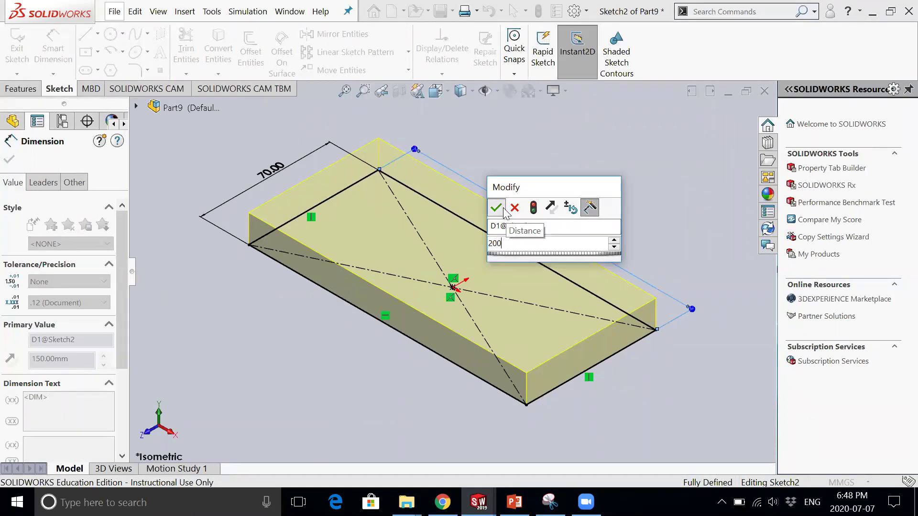
left_click(504, 210)
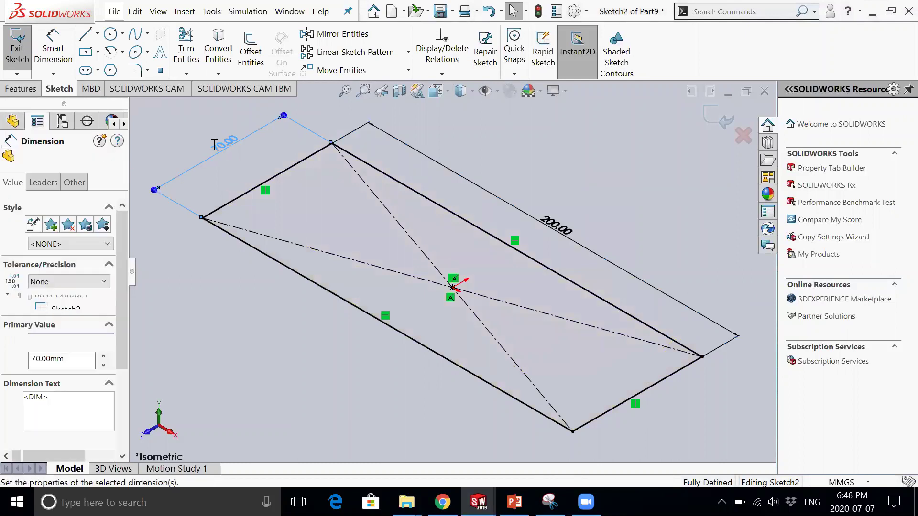
double_click(213, 144)
type("110")
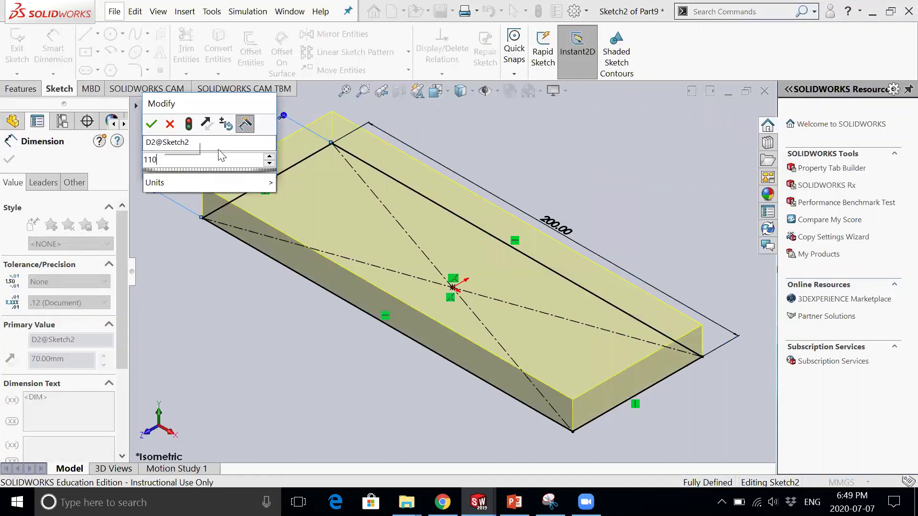
key("Return")
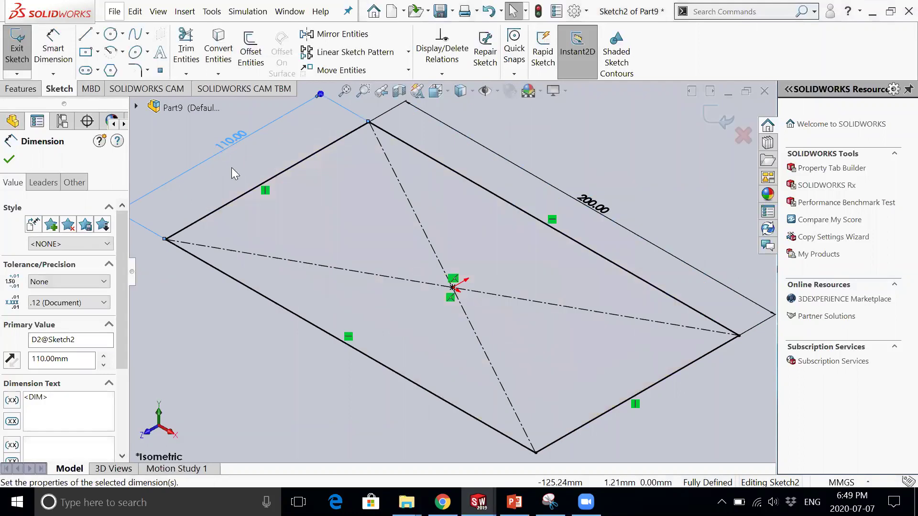
left_click(11, 160)
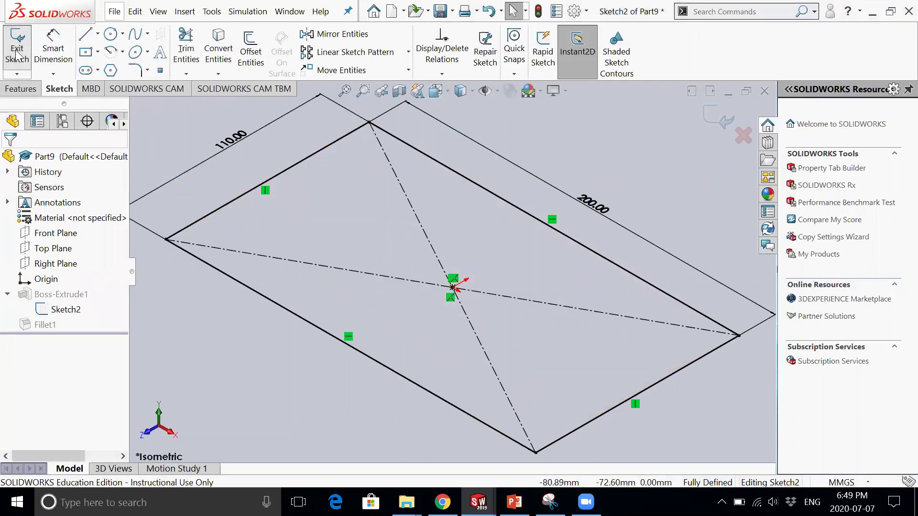
left_click(17, 54)
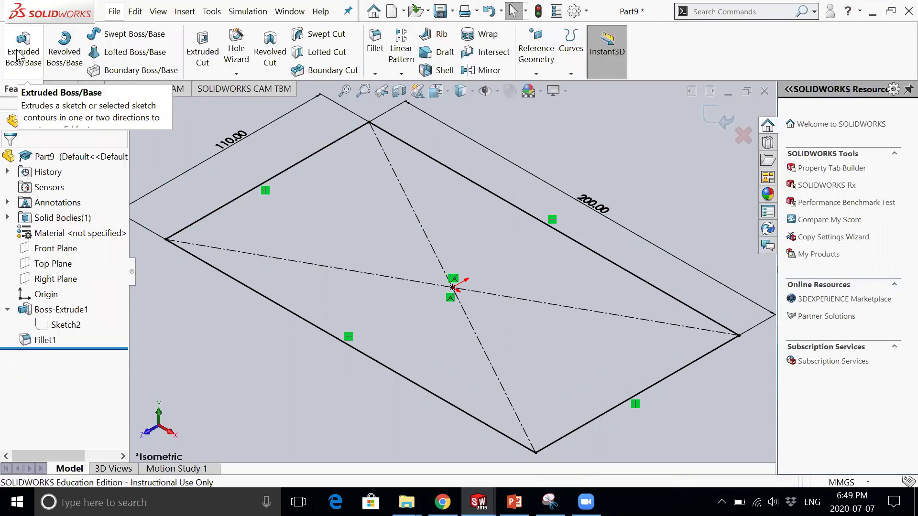
Step: Orbit the filleted plate to view it from the side and show the sketching tools
mouse_move(547, 328)
middle_mouse_down()
mouse_move(463, 356)
mouse_move(530, 399)
mouse_move(520, 331)
mouse_move(504, 302)
mouse_move(573, 342)
mouse_move(582, 360)
mouse_move(595, 349)
middle_mouse_up()
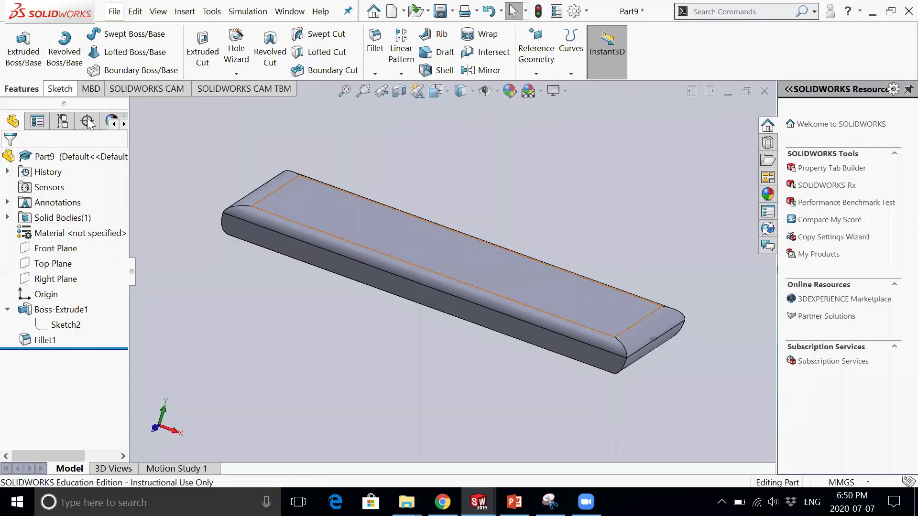
left_click(58, 92)
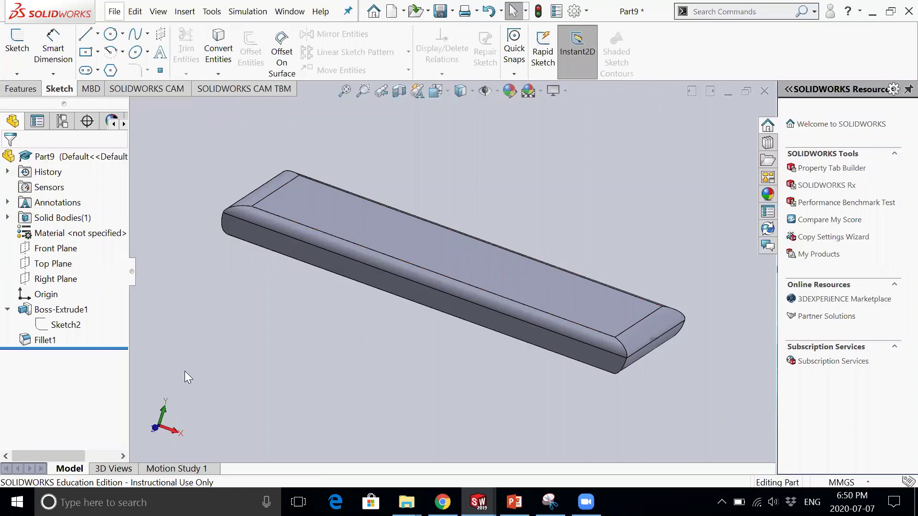
Step: Start Sketch3 on the Top Plane and orbit to look at the plate's top face
left_click(62, 265)
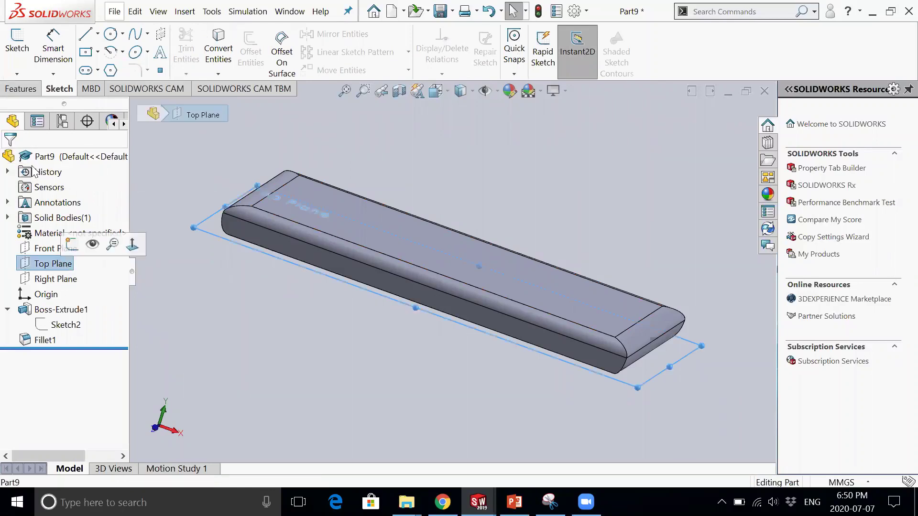
left_click(16, 42)
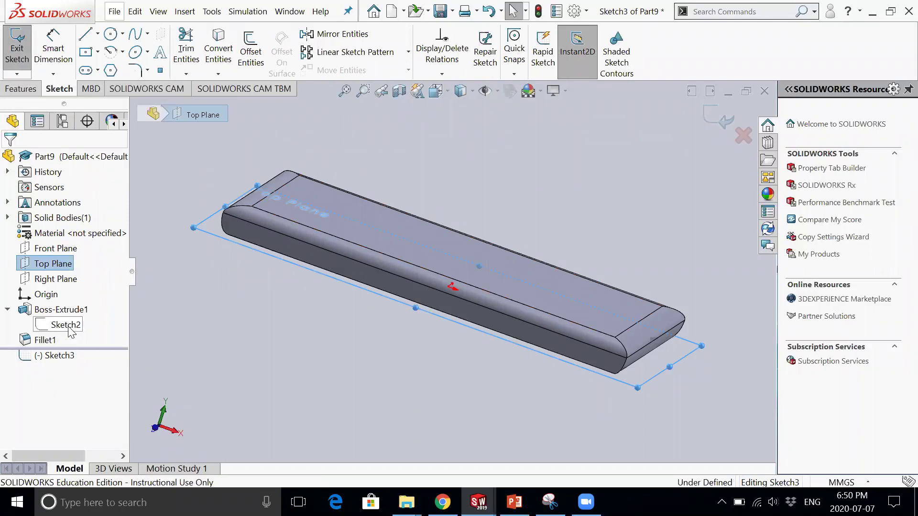
mouse_move(437, 249)
middle_mouse_down()
mouse_move(224, 231)
mouse_move(385, 420)
middle_mouse_up()
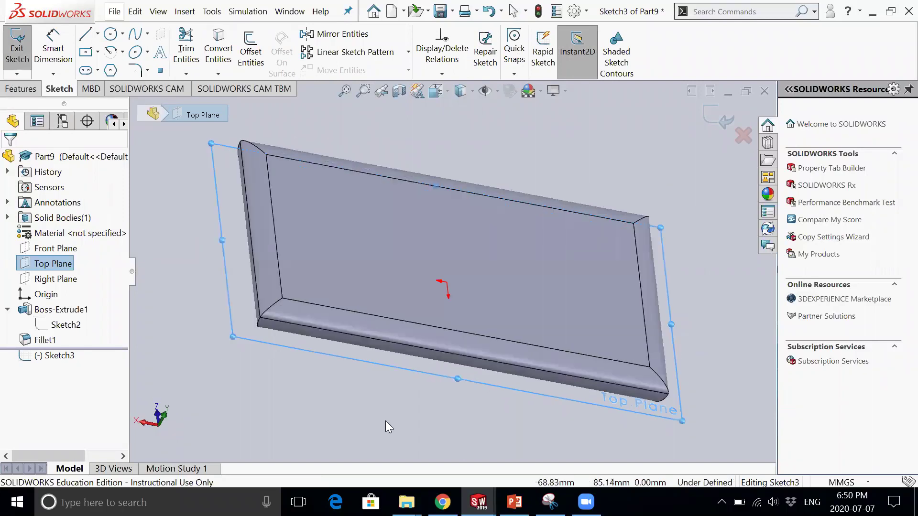
Step: Inspect Boss-Extrude1, Sketch2 and Fillet1 through their right-click menus in the tree
right_click(58, 316)
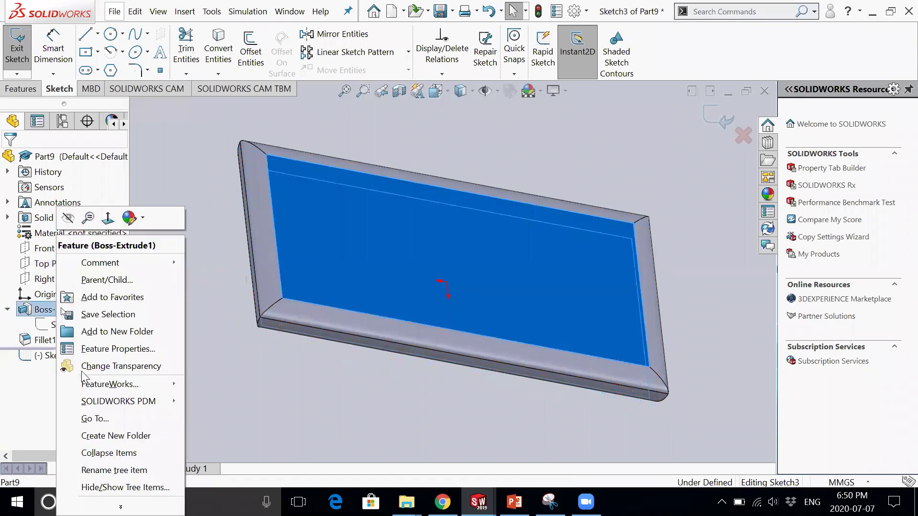
right_click(44, 325)
left_click(28, 320)
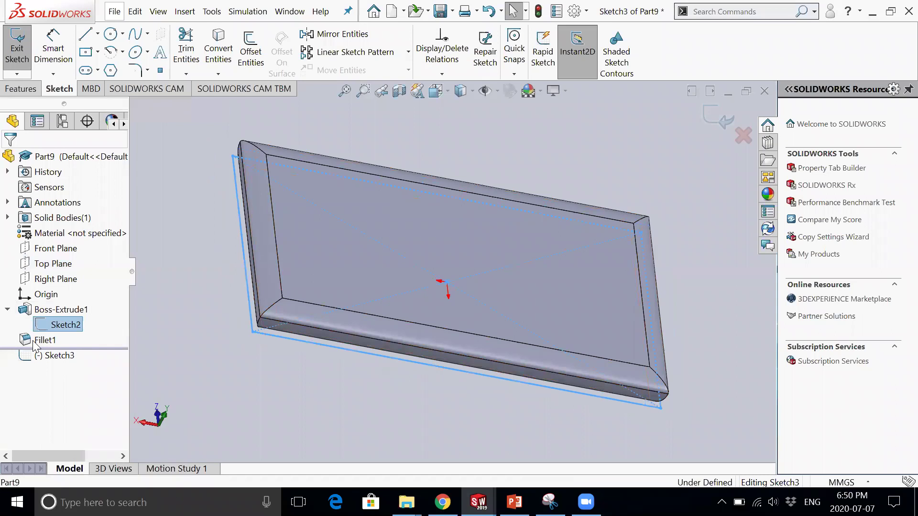
right_click(35, 340)
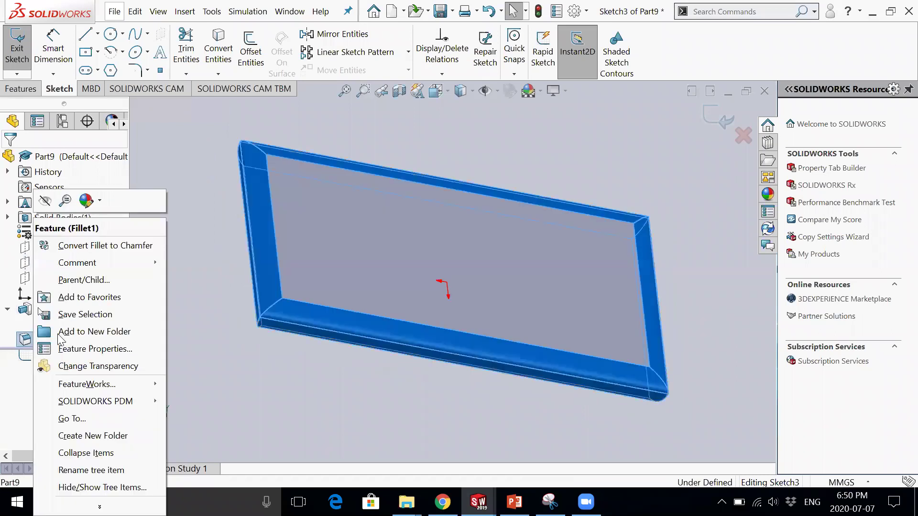
Step: Exit the empty Sketch3 and delete the Fillet1 feature
left_click(5, 333)
left_click(21, 69)
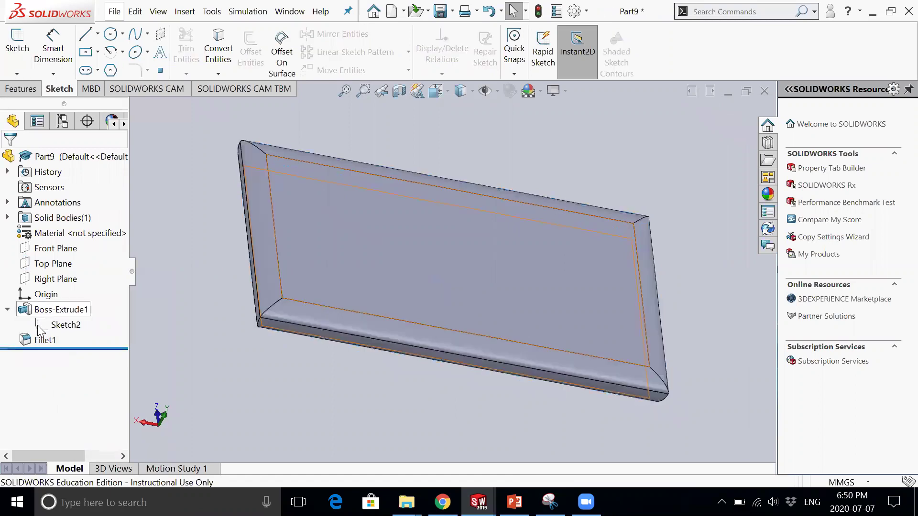
right_click(43, 340)
left_click(118, 279)
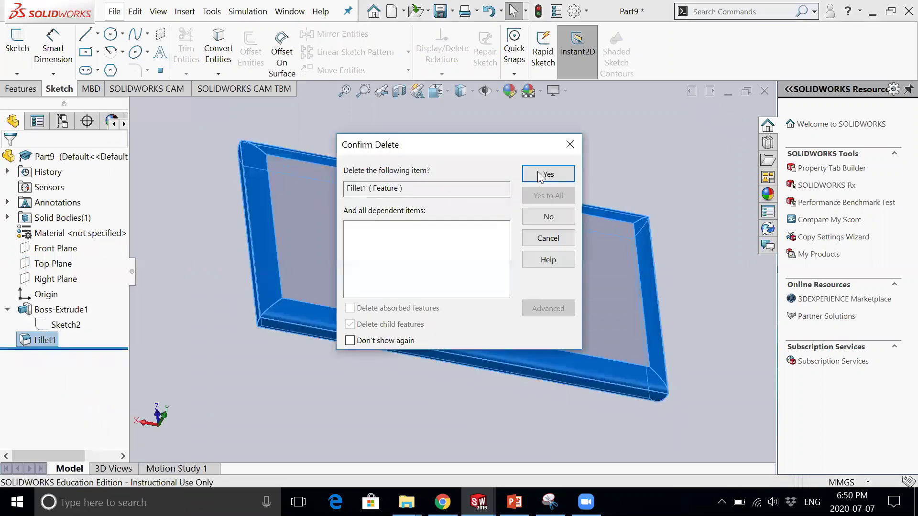
left_click(541, 177)
left_click(63, 326)
Step: Delete the Boss-Extrude1 extrusion, leaving only Sketch2
left_click(56, 314)
right_click(56, 313)
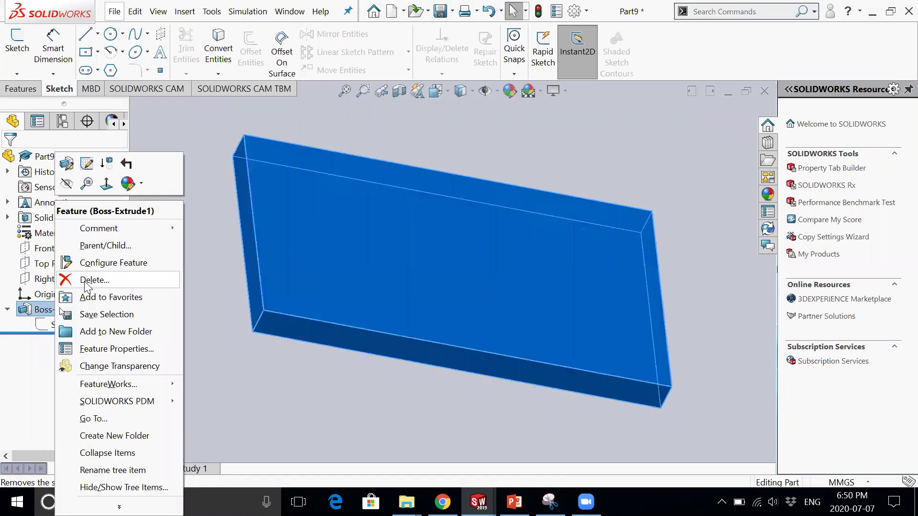
left_click(85, 282)
left_click(564, 178)
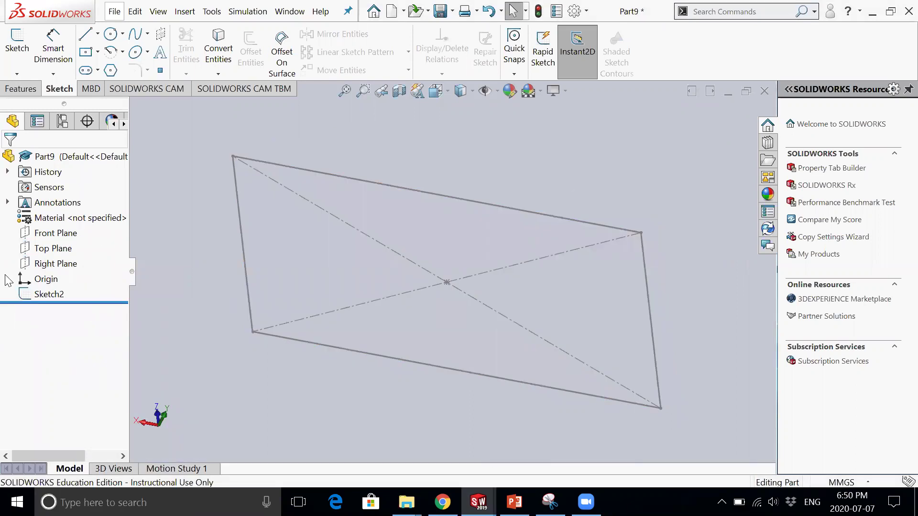
Step: Edit Sketch2 and zoom in and out on its 200 × 110 rectangle
left_click(41, 297)
left_click(53, 261)
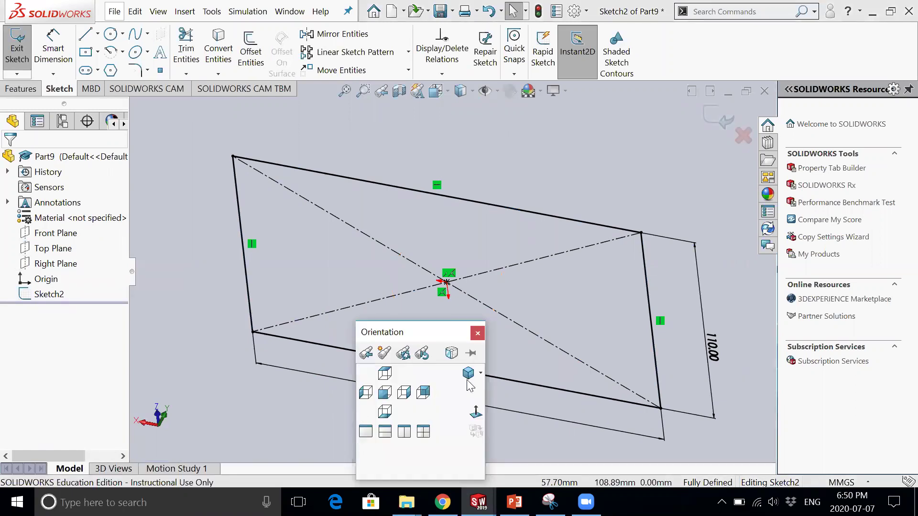
left_click(170, 355)
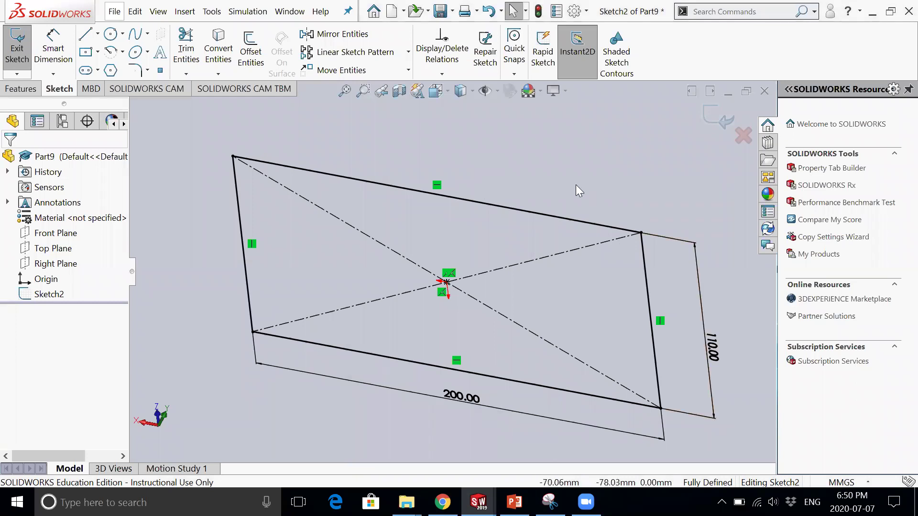
scroll(569, 183, "down", 2)
scroll(569, 181, "up", 3)
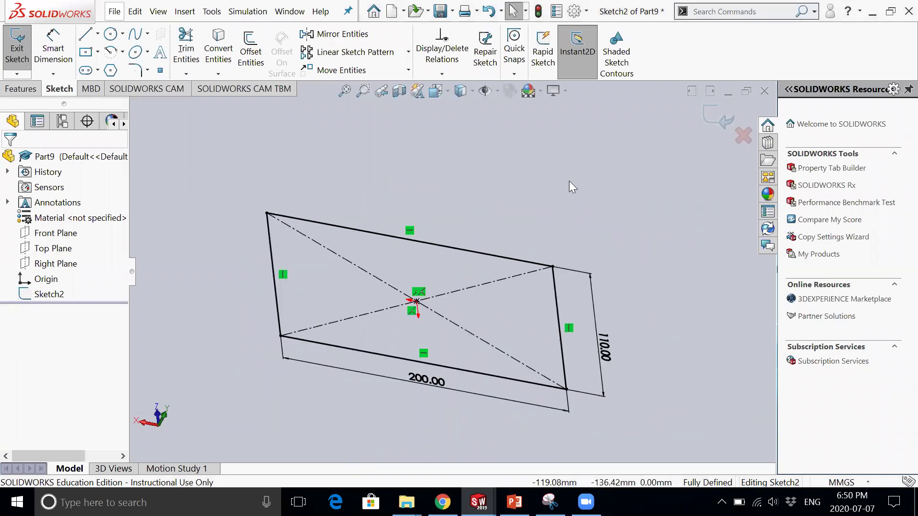
scroll(441, 237, "down", 1)
scroll(443, 243, "down", 2)
scroll(442, 243, "down", 2)
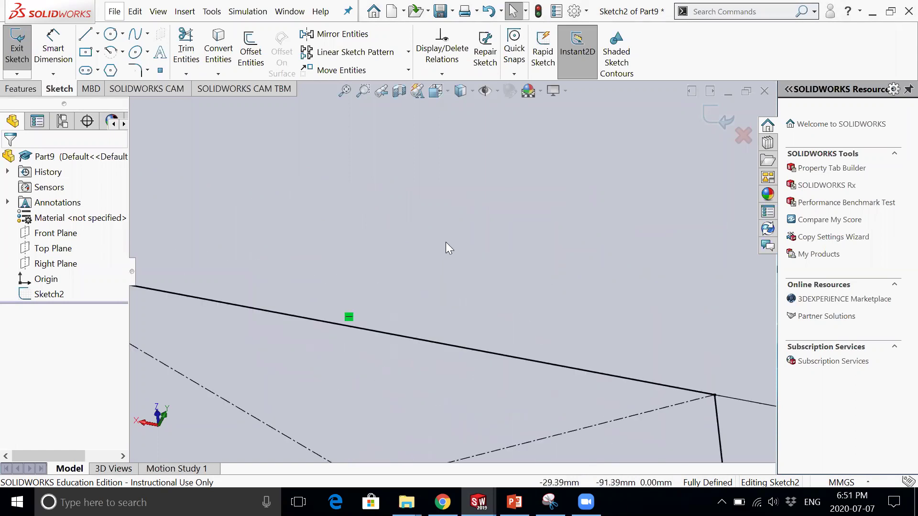
scroll(456, 233, "up", 3)
scroll(456, 233, "up", 1)
scroll(457, 234, "up", 1)
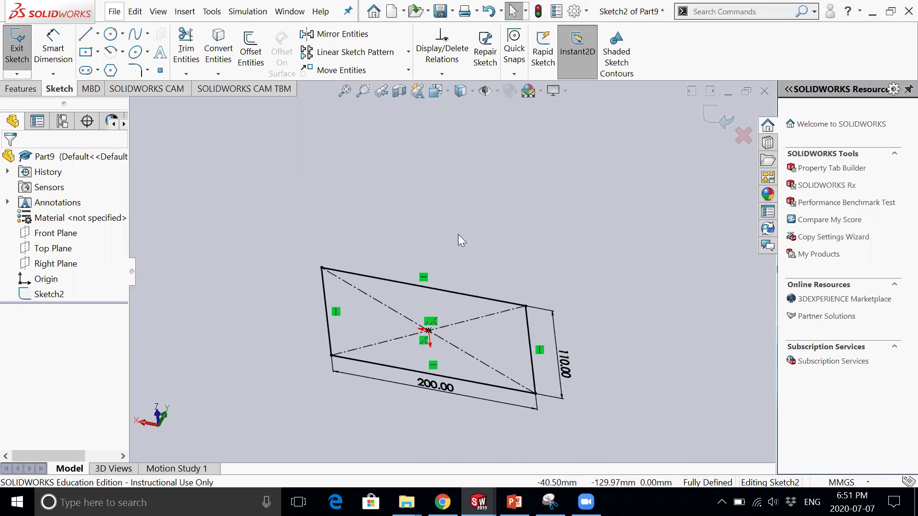
Step: Orbit around the sketch from several angles and close the view orientation choices
mouse_move(463, 239)
middle_mouse_down()
mouse_move(420, 323)
mouse_move(491, 314)
mouse_move(439, 204)
mouse_move(422, 218)
mouse_move(525, 311)
mouse_move(488, 332)
middle_mouse_up()
mouse_move(298, 281)
middle_mouse_down()
mouse_move(352, 214)
mouse_move(504, 205)
mouse_move(508, 231)
middle_mouse_up()
mouse_move(512, 286)
middle_mouse_down()
mouse_move(515, 270)
mouse_move(451, 253)
mouse_move(450, 263)
mouse_move(593, 372)
middle_mouse_up()
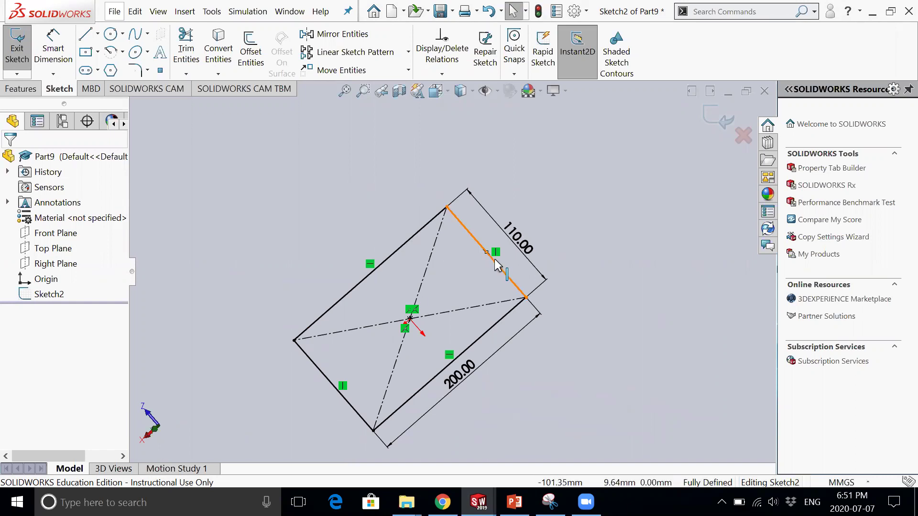
key("space")
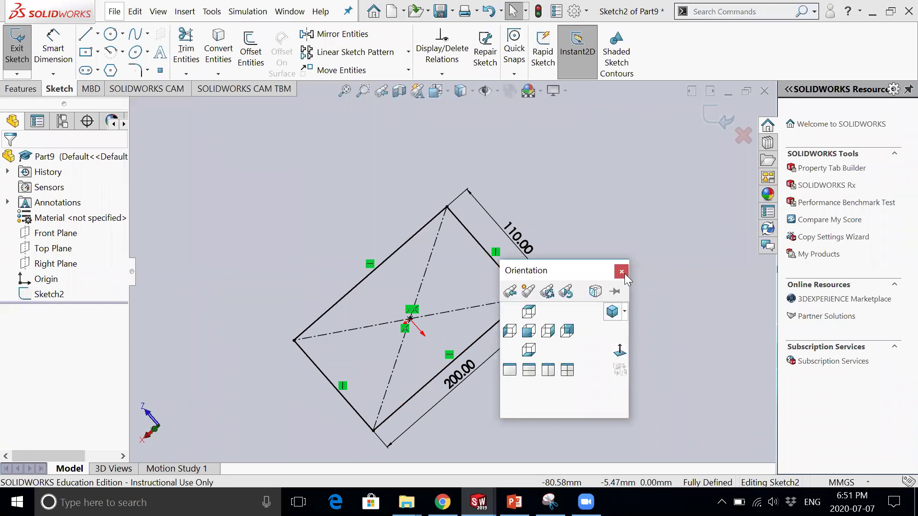
left_click(48, 294)
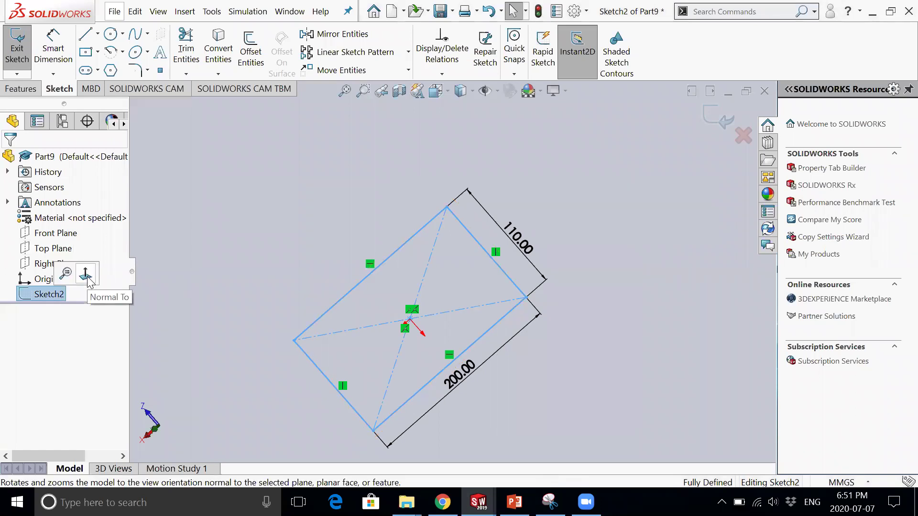
Step: View Sketch2 face-on, crossing-select its rectangle, diagonals and dimensions, and delete them
left_click(86, 276)
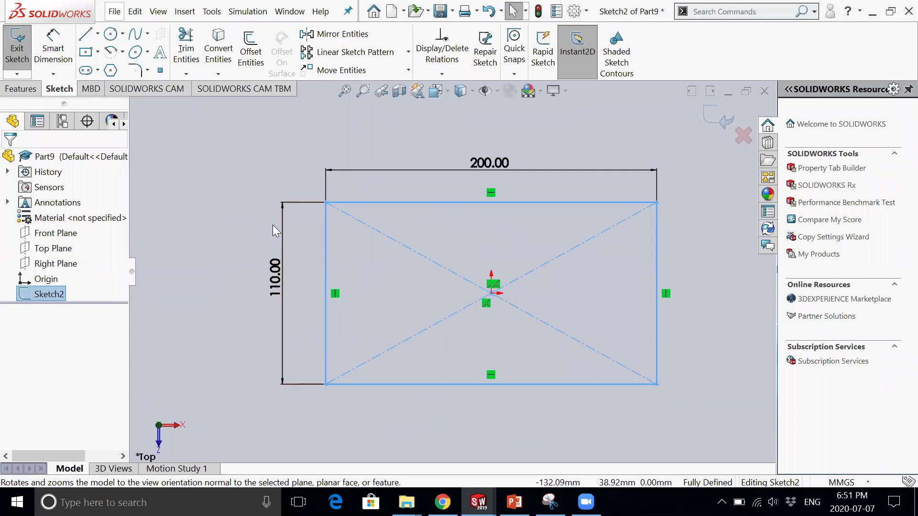
key("space")
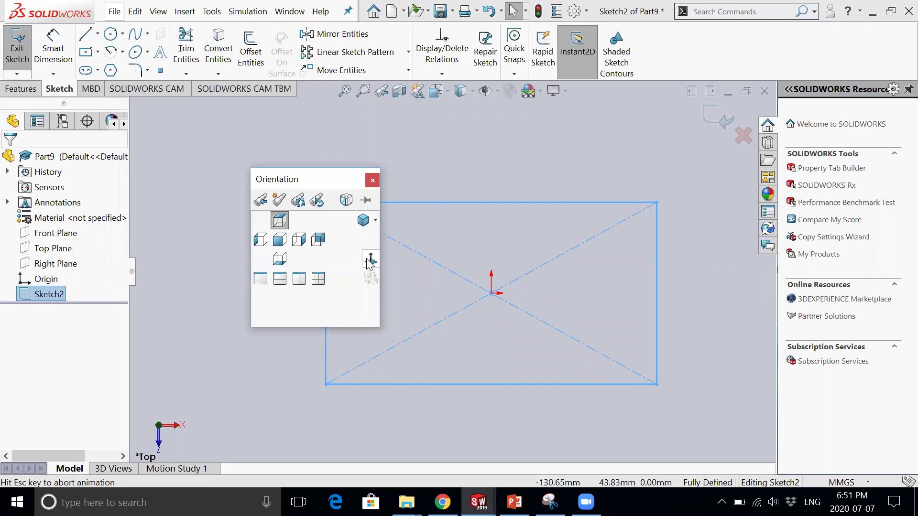
left_click(50, 294)
left_click(71, 295)
left_click(103, 266)
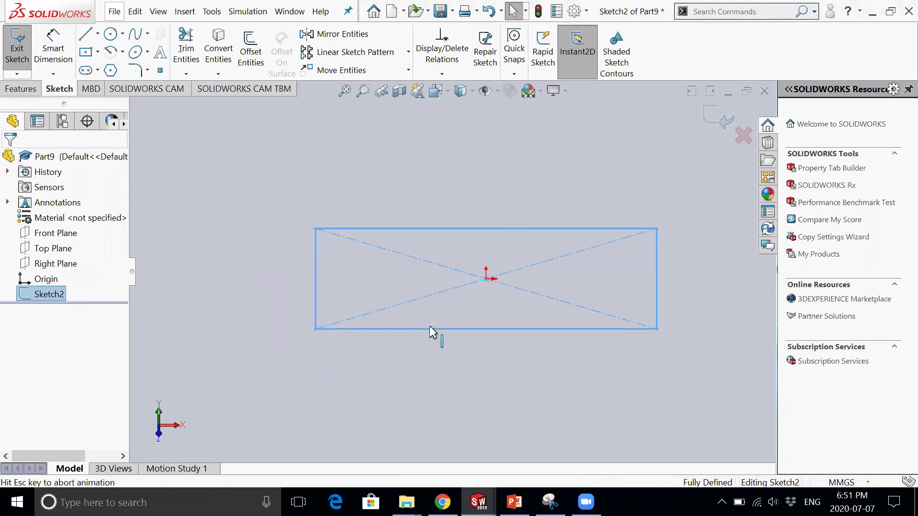
left_click(190, 175)
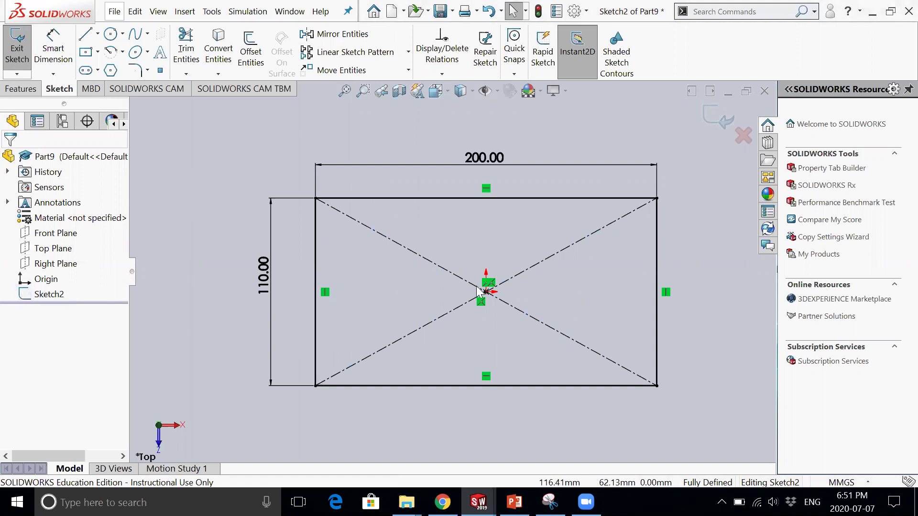
left_click_drag(704, 438, 215, 122)
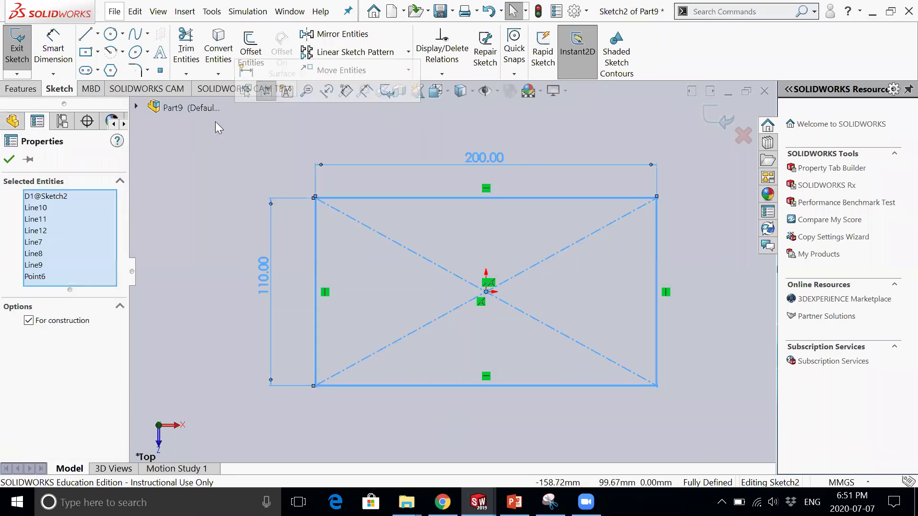
key("Delete")
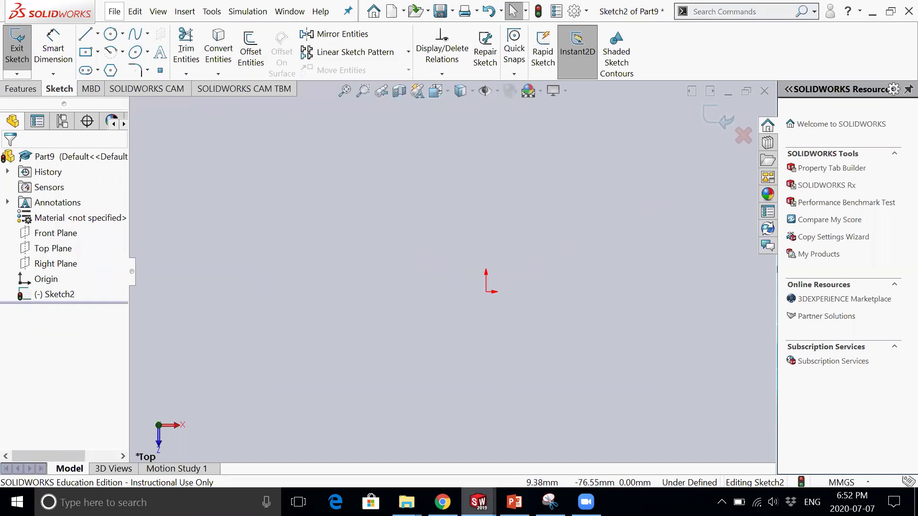
Step: Switch to the Slate course tab and browse its content page and Week 1 module
left_click(443, 502)
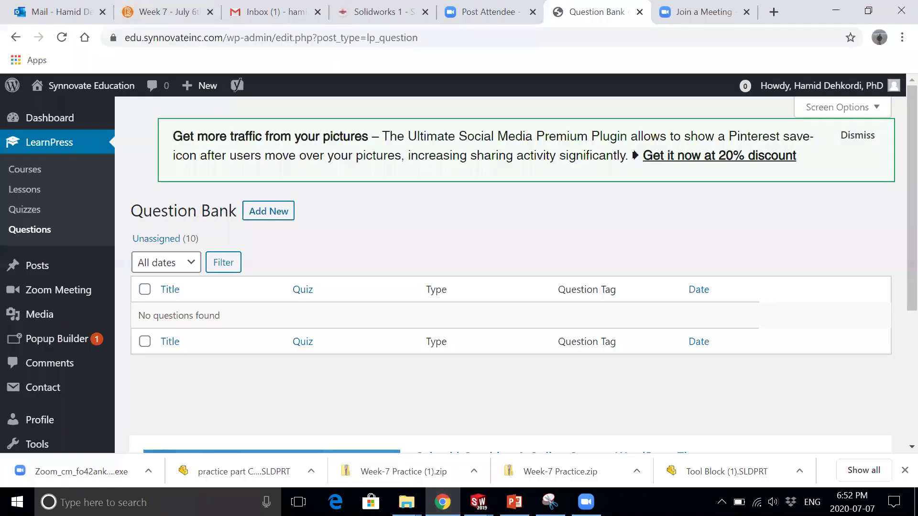
key("ctrl+2")
scroll(254, 235, "up", 3)
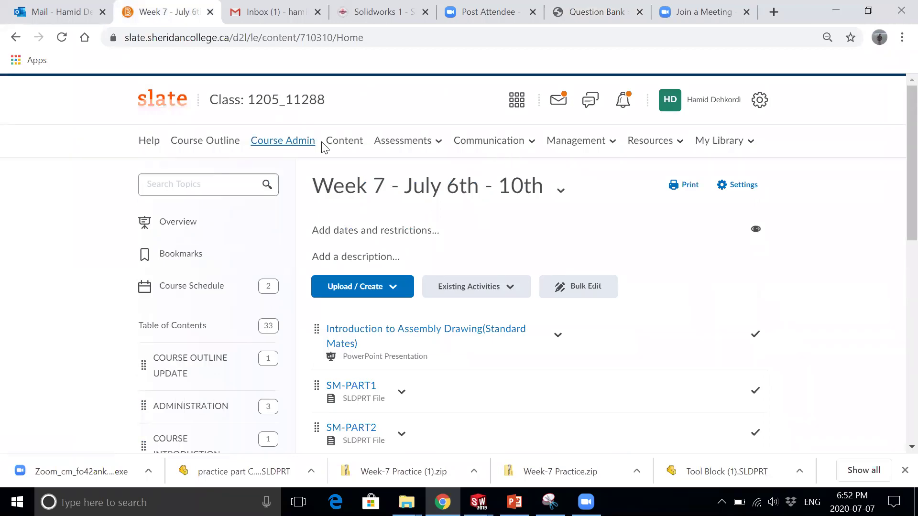
left_click(343, 146)
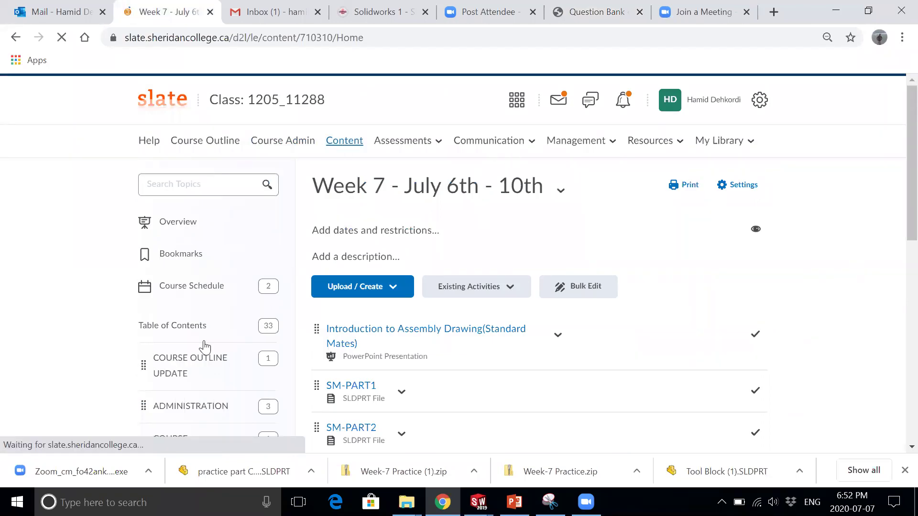
scroll(215, 335, "down", 5)
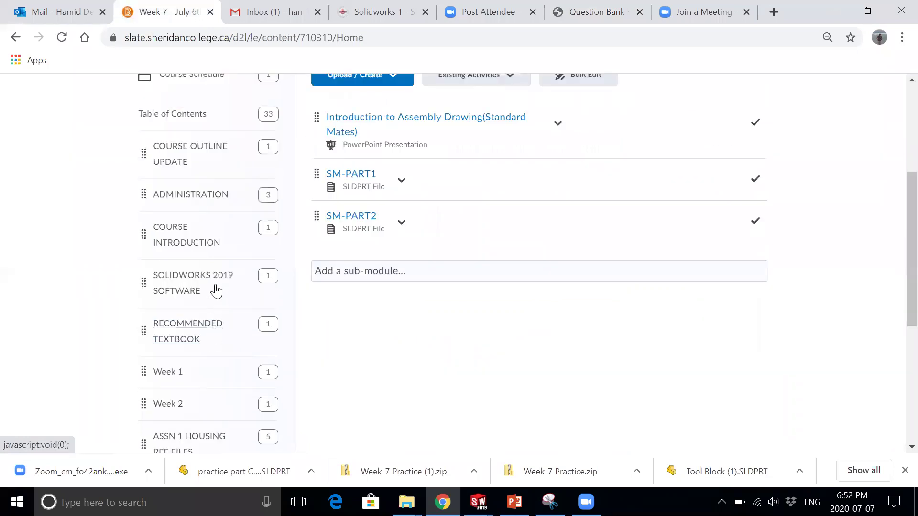
scroll(211, 287, "up", 2)
scroll(211, 282, "down", 1)
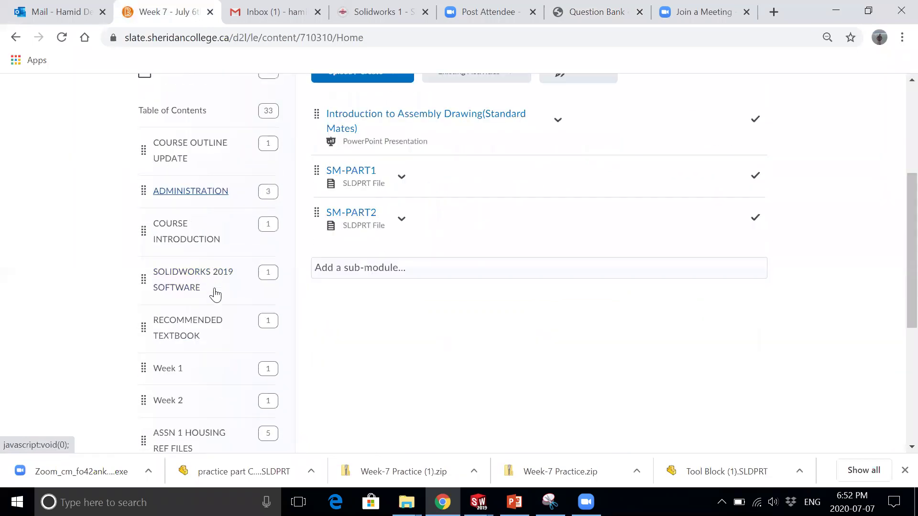
scroll(215, 293, "down", 1)
left_click(216, 297)
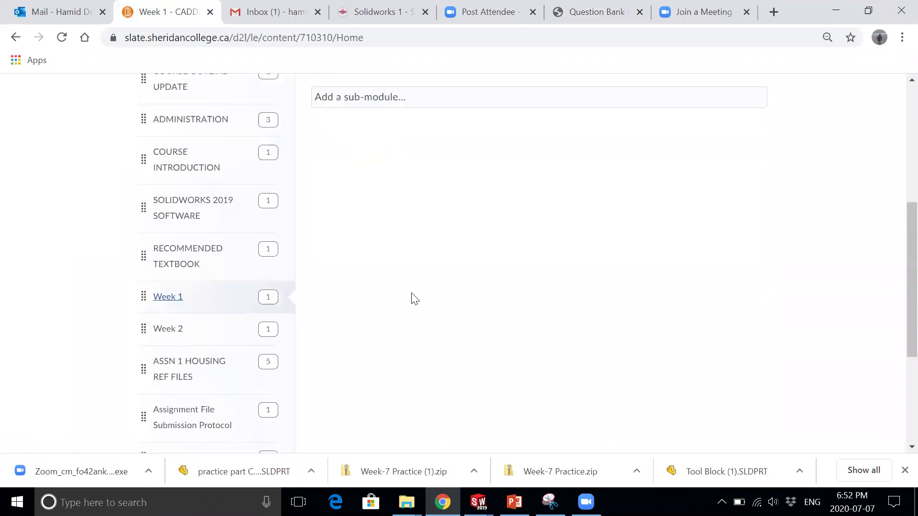
scroll(406, 282, "up", 5)
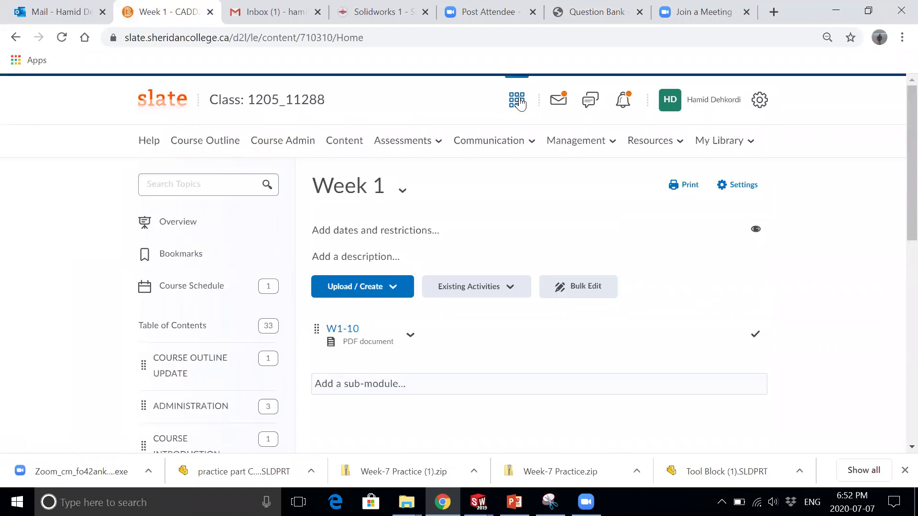
Step: Switch to the CADD20229 section 1205_11291 course and open its Content page
left_click(519, 103)
scroll(559, 349, "down", 2)
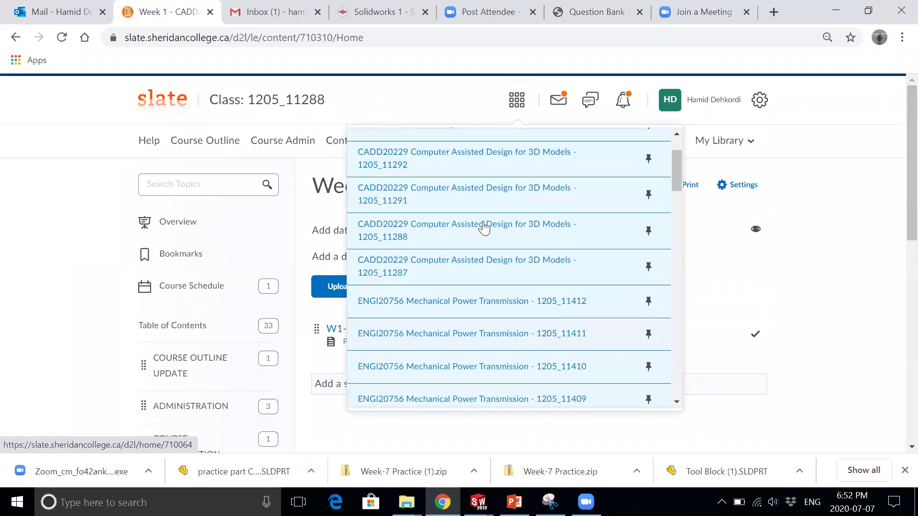
left_click(434, 196)
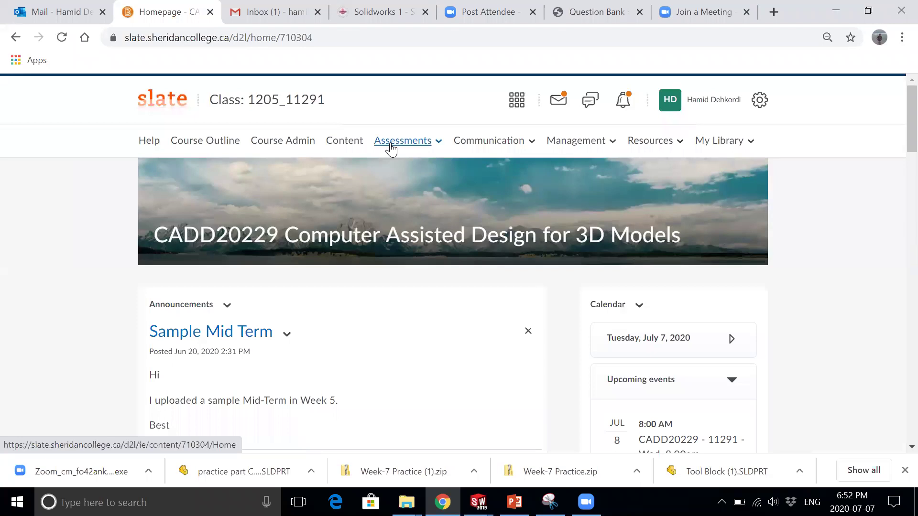
left_click(391, 143)
left_click(347, 143)
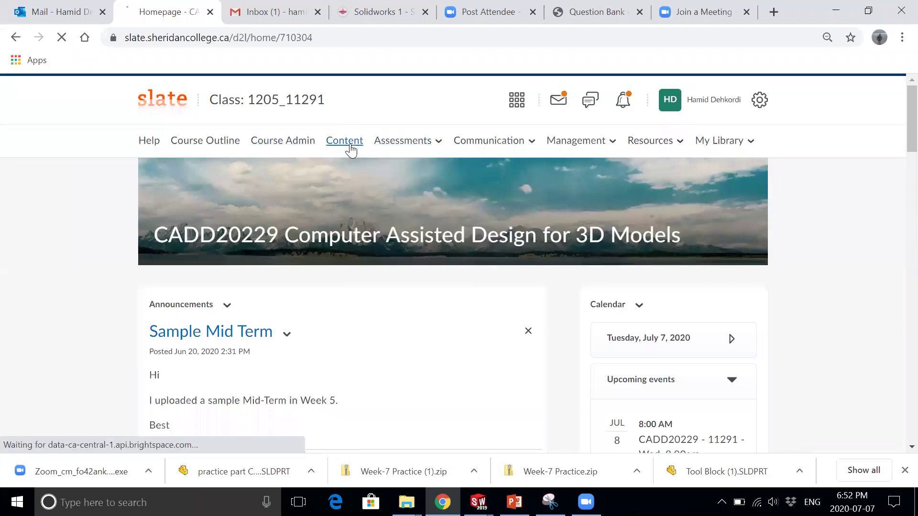
scroll(246, 287, "down", 3)
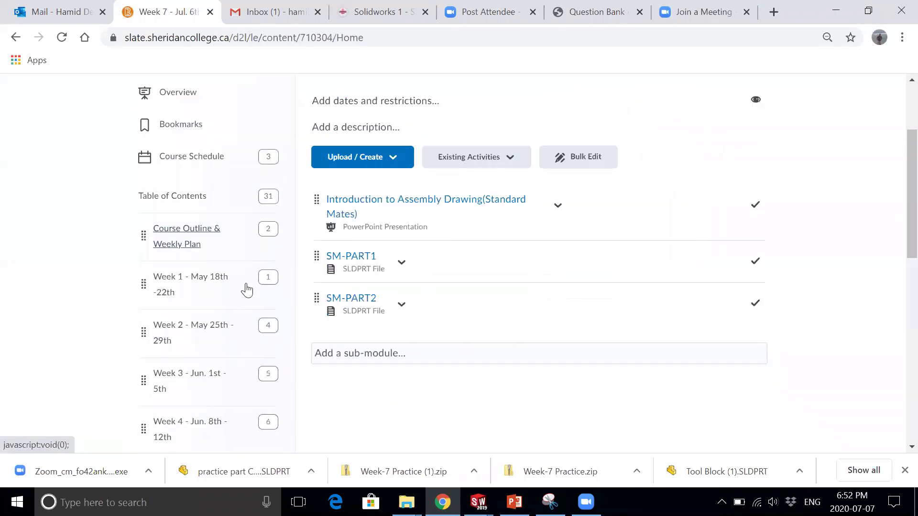
Step: Open Week 2 and download the Sketch & 2D Constraint Practice 1 image
left_click(209, 276)
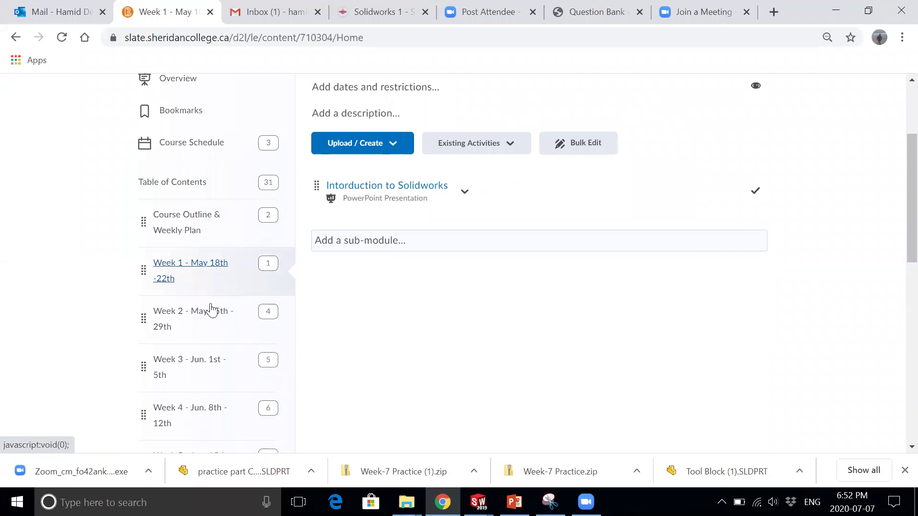
left_click(206, 324)
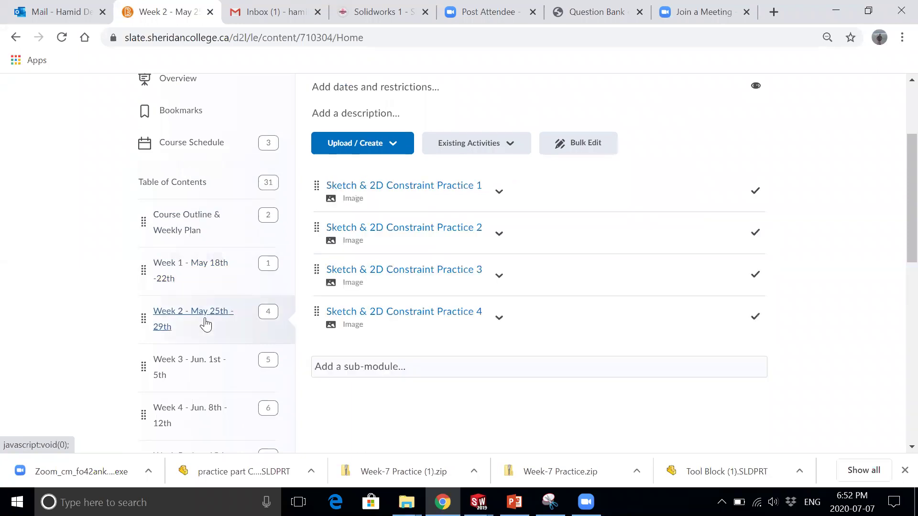
left_click(497, 191)
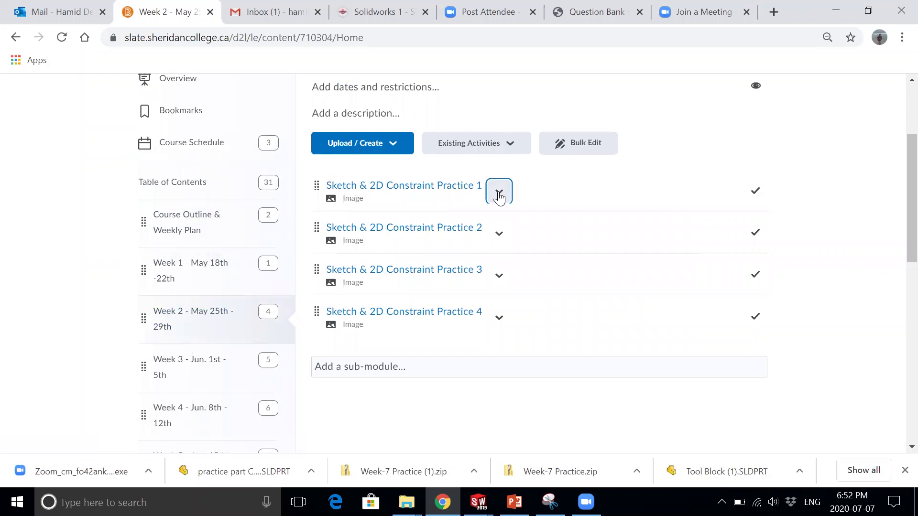
scroll(539, 299, "down", 2)
left_click(538, 292)
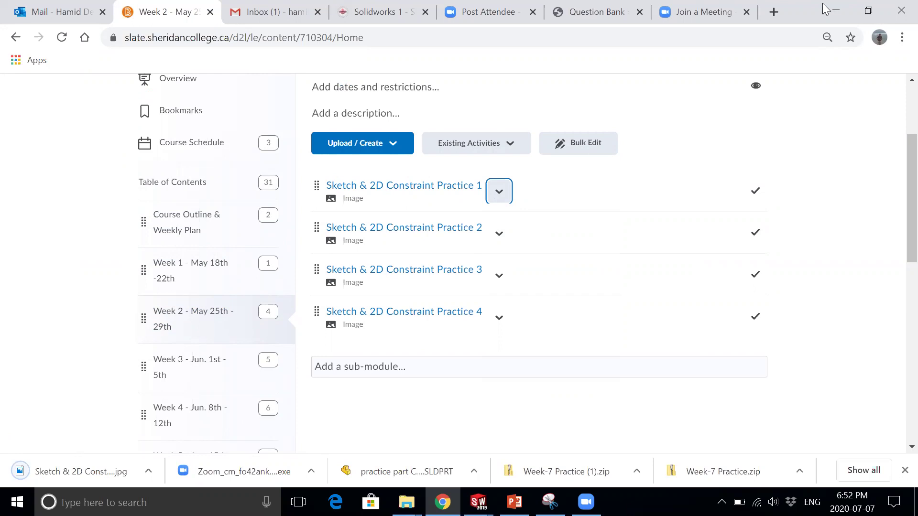
Step: Switch Chrome to the Question Bank tab with Ctrl+6
key("ctrl+6")
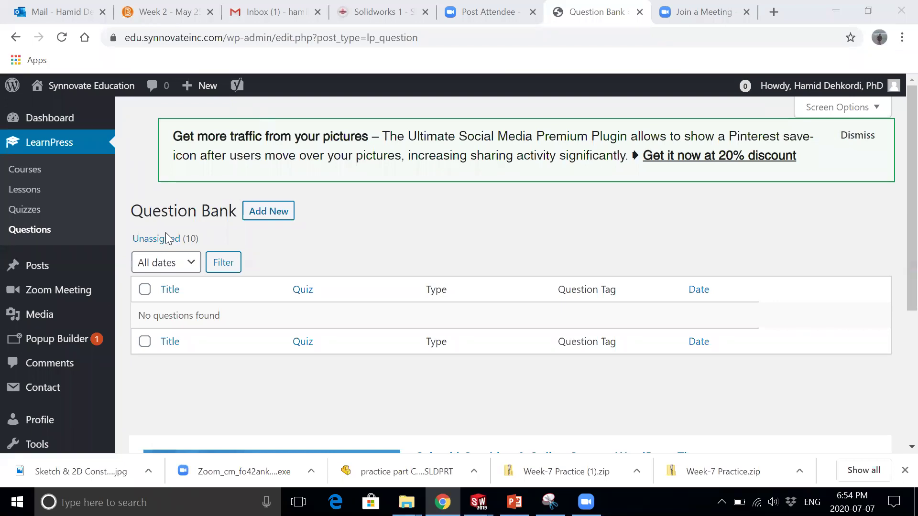
Step: Start a new WordPress post, dismiss its welcome message, then minimize Chrome to reveal SOLIDWORKS
left_click(44, 271)
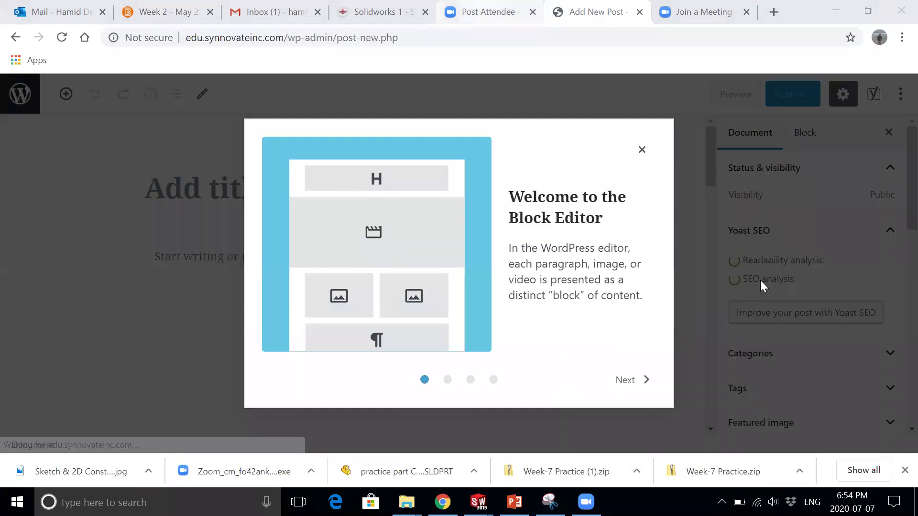
left_click(642, 150)
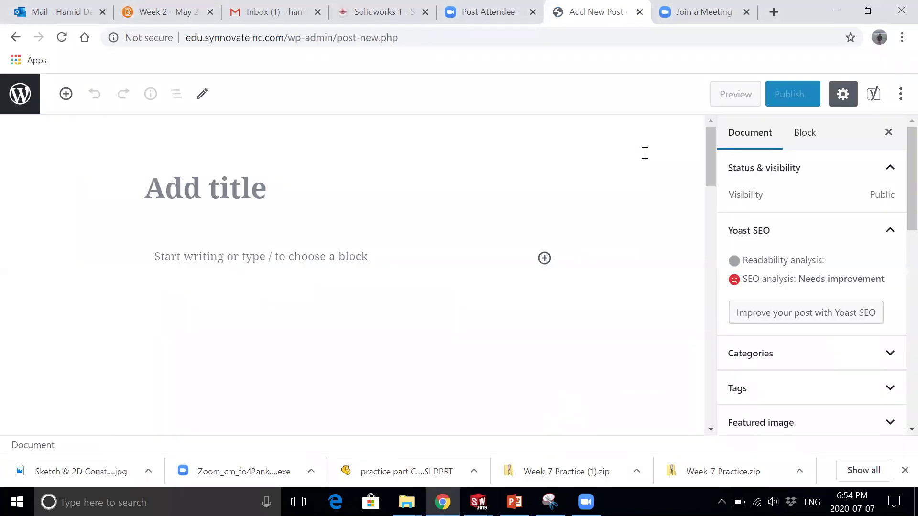
key("ctrl+shift+Tab")
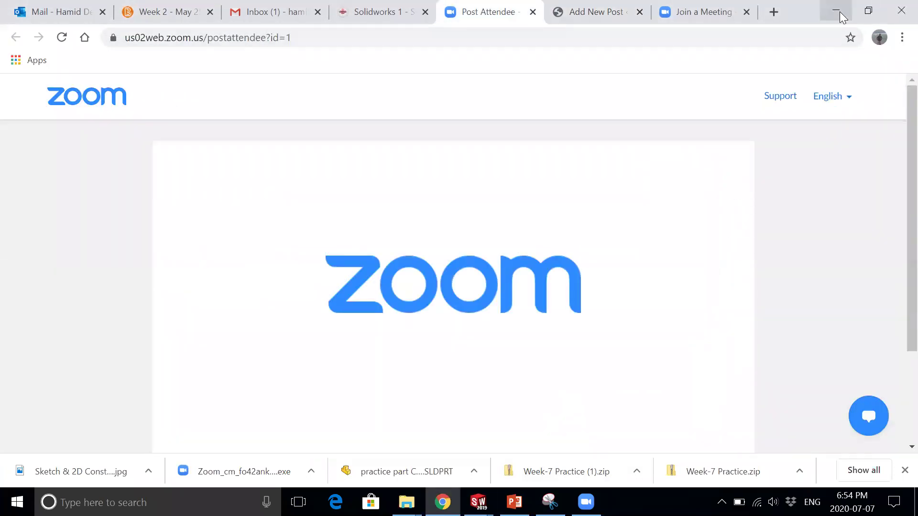
left_click(839, 13)
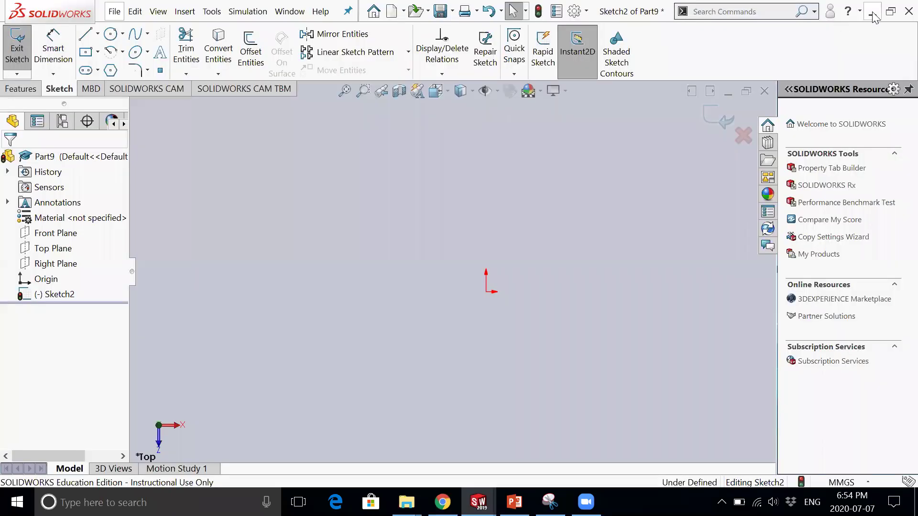
Step: Minimize SOLIDWORKS, open the Downloads folder, move its window left and switch to List view
left_click(872, 14)
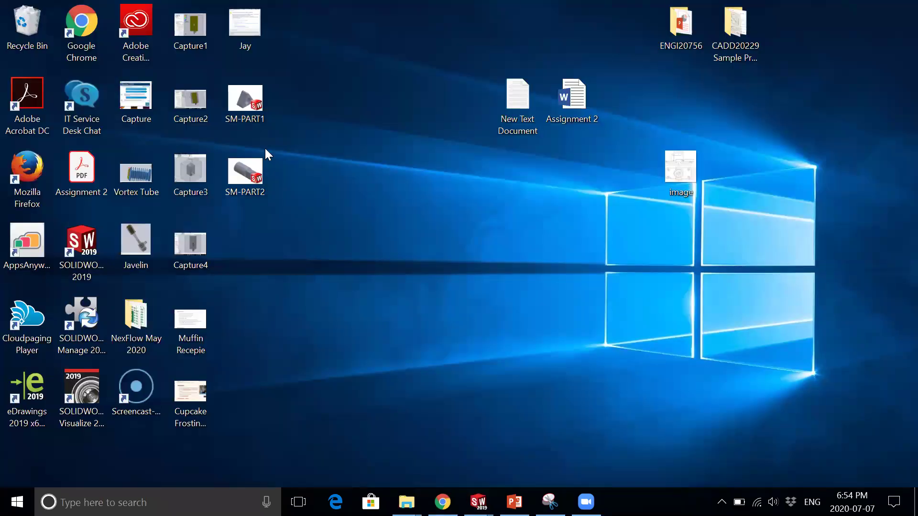
double_click(515, 111)
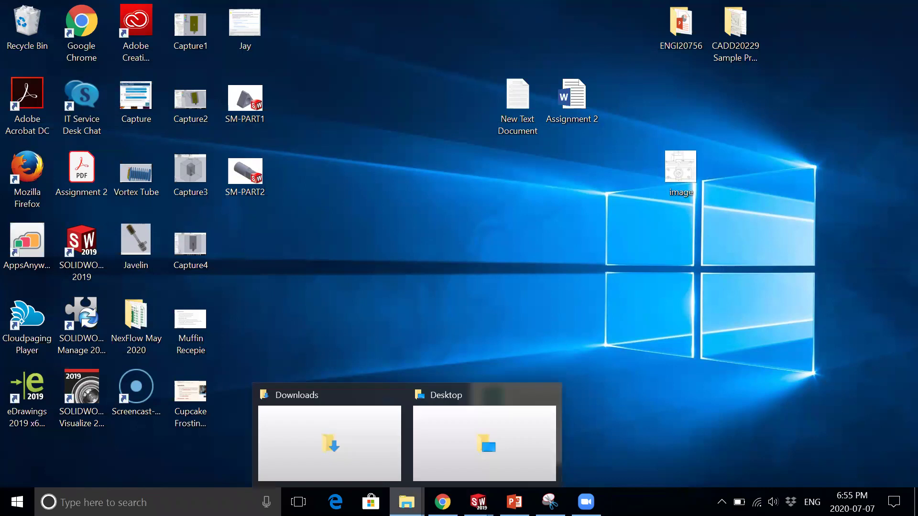
left_click(368, 457)
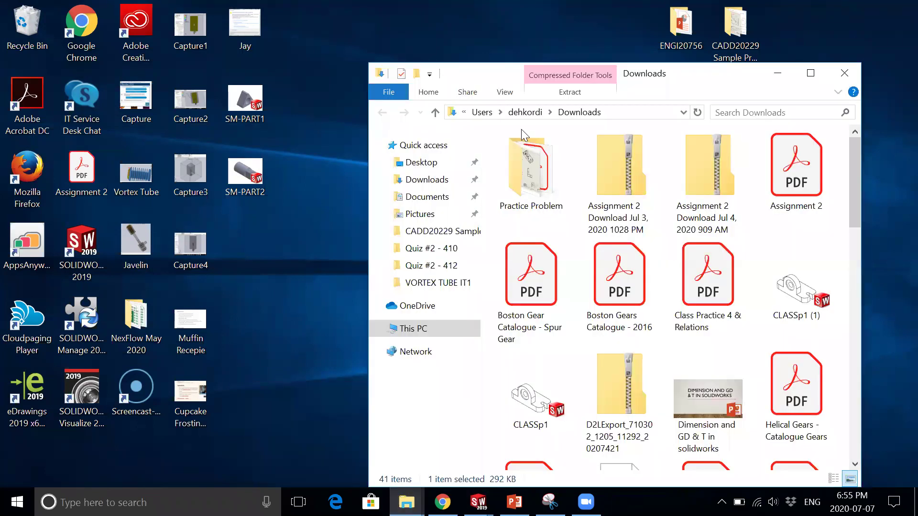
left_click_drag(497, 77, 314, 52)
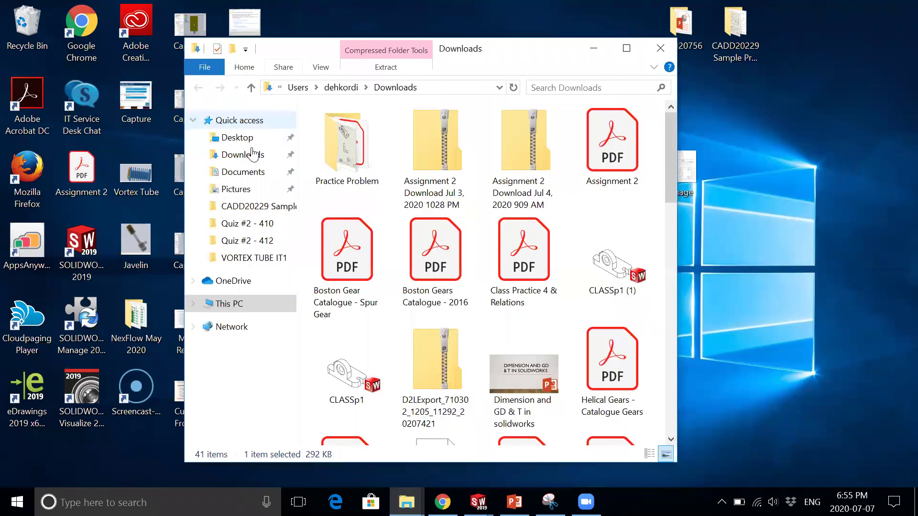
left_click(243, 154)
scroll(414, 287, "down", 5)
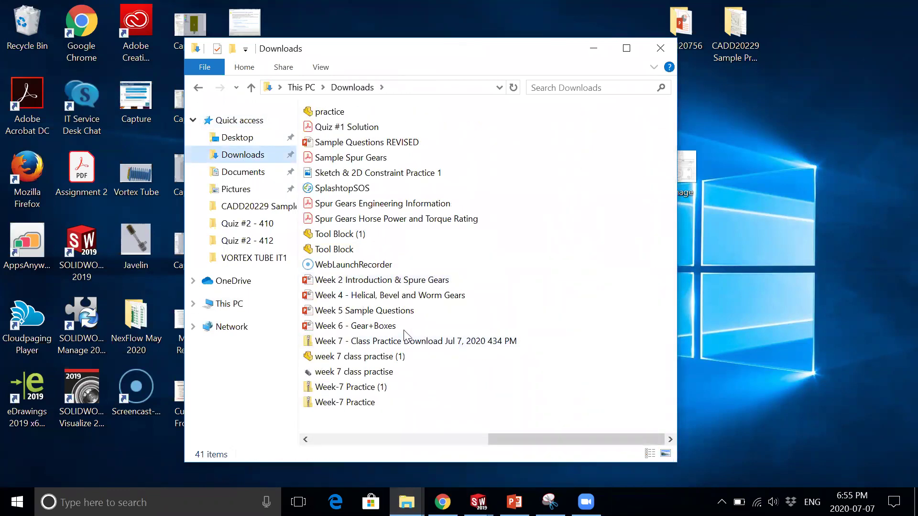
scroll(404, 333, "up", 3)
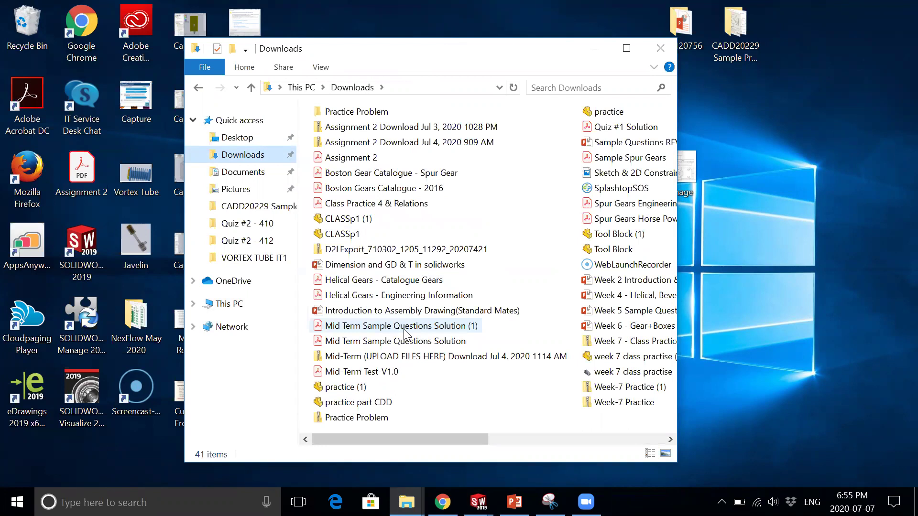
scroll(402, 316, "down", 3)
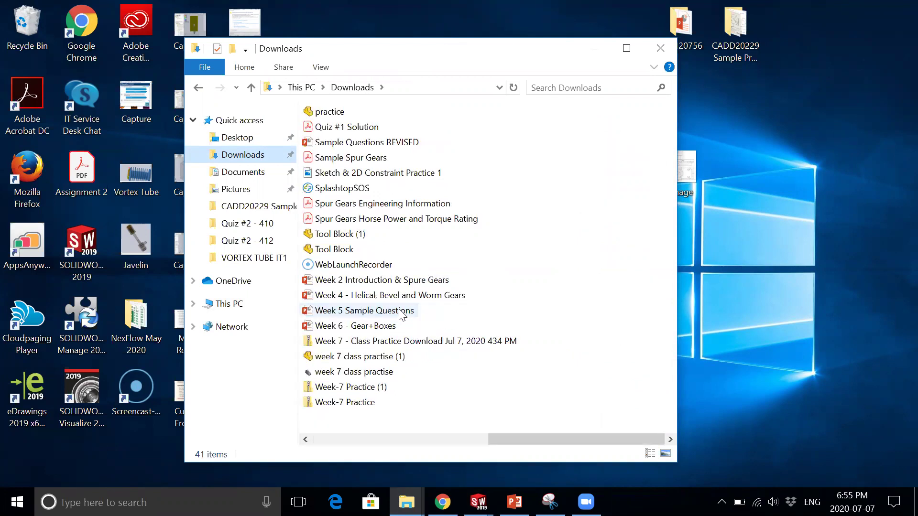
scroll(401, 313, "up", 3)
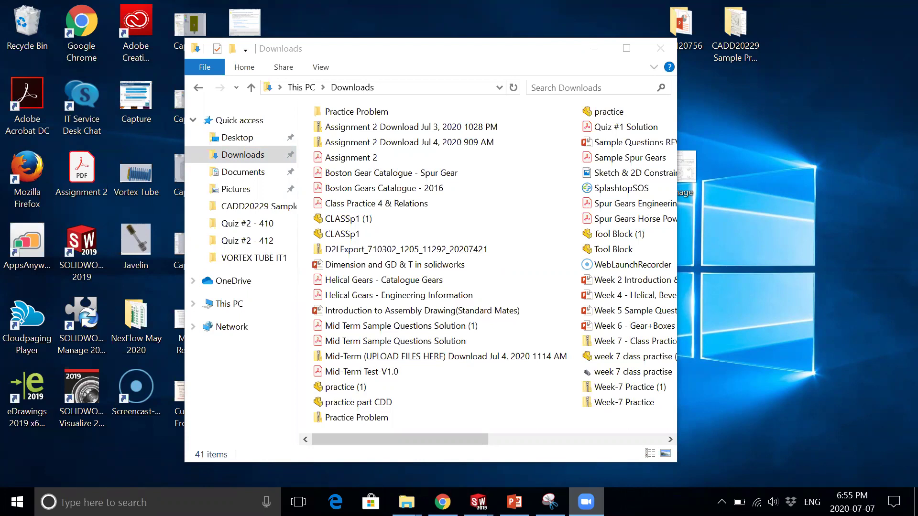
Step: Check the failed zoom.us page's address, close its error tab, then close the Edge window
left_click(865, 106)
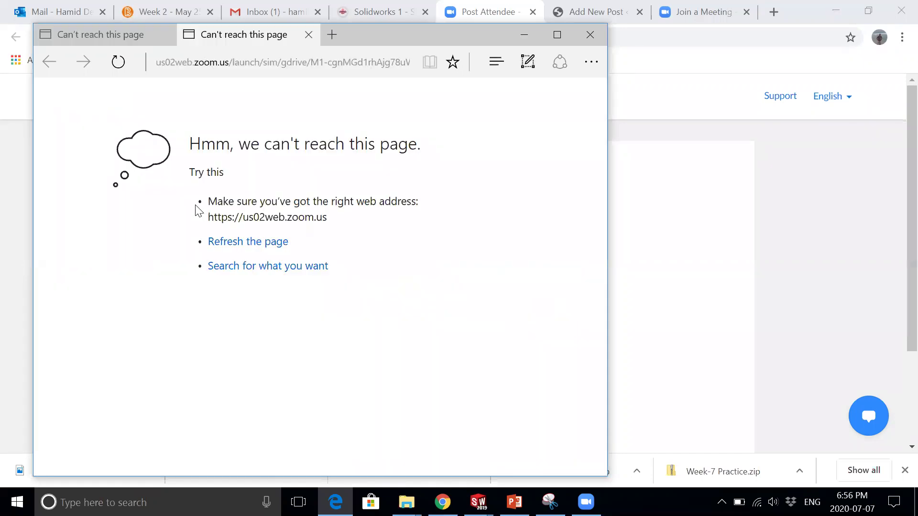
left_click(251, 62)
left_click(124, 31)
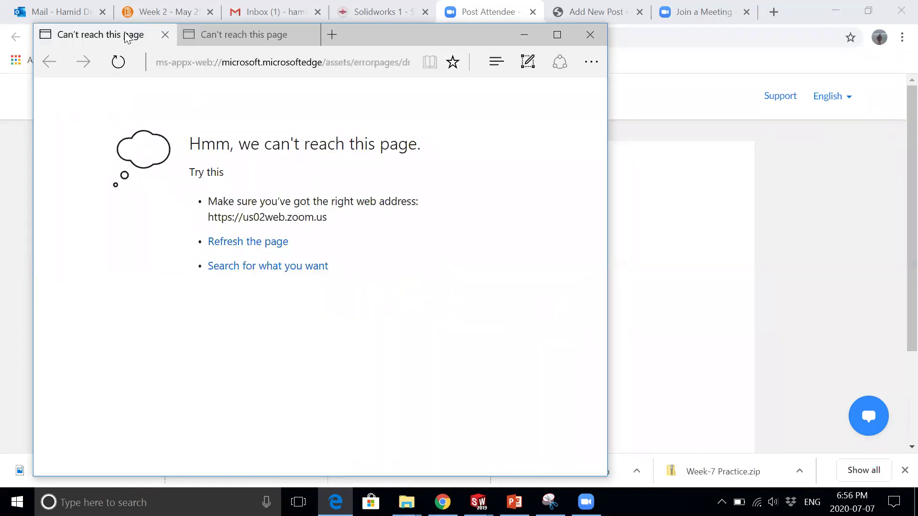
left_click(232, 39)
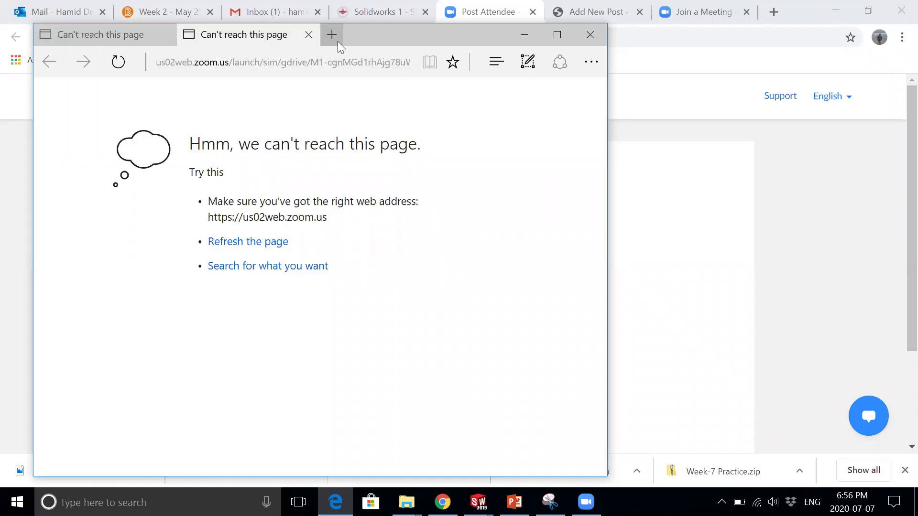
left_click(308, 35)
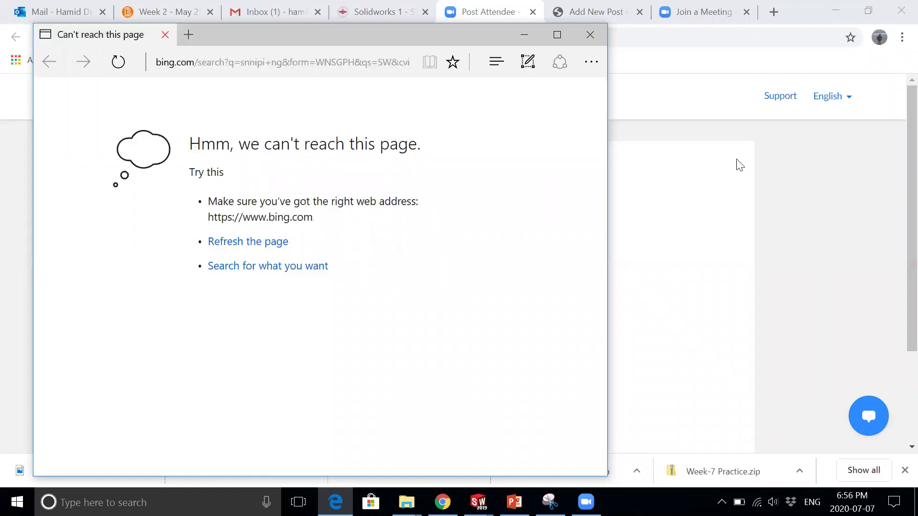
left_click(739, 164)
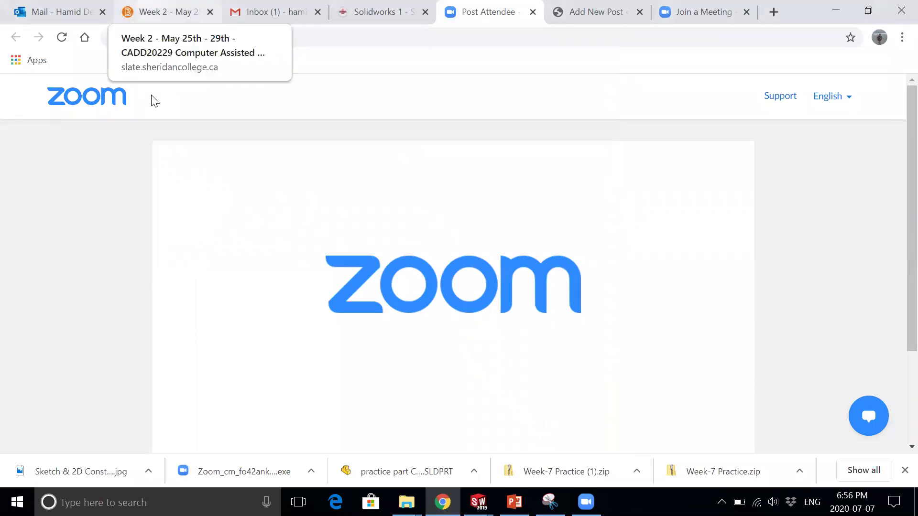
Step: Search for 'telegram web' in a new Chrome tab and open web.telegram.org
left_click(154, 11)
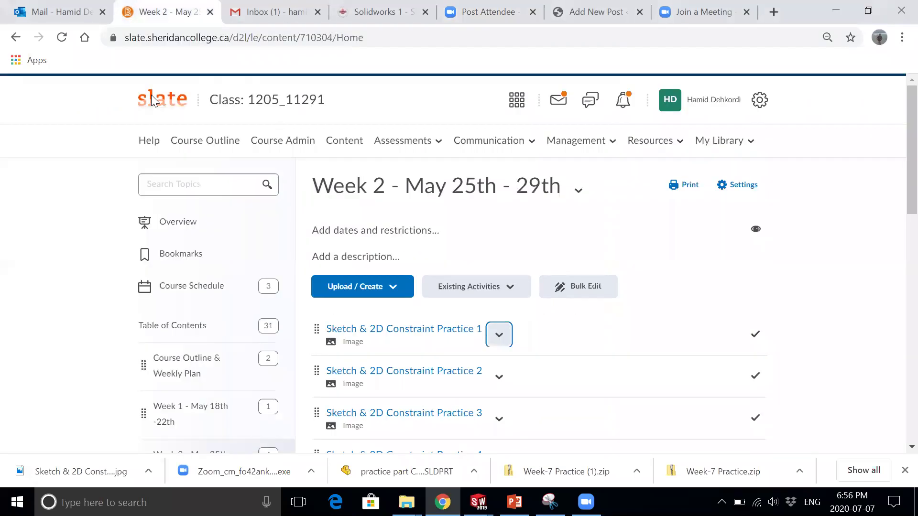
left_click(773, 12)
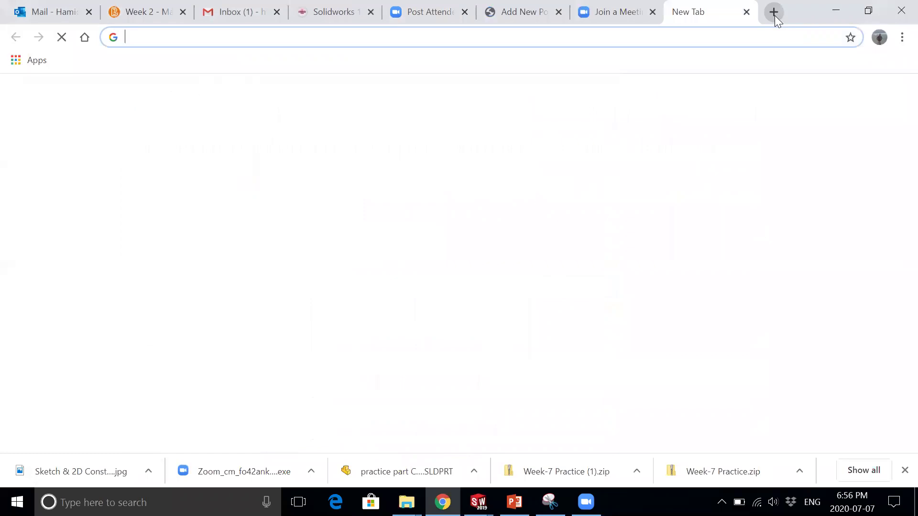
type("telegr")
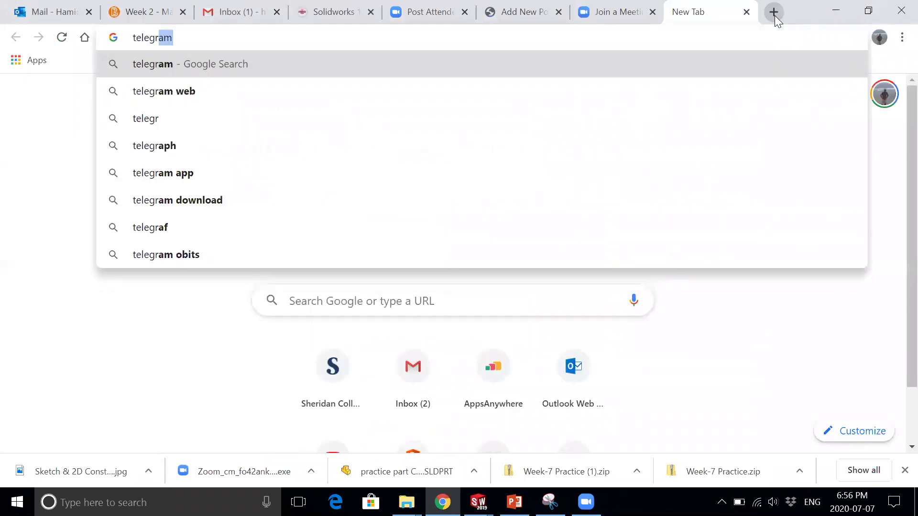
type("am w")
key("Return")
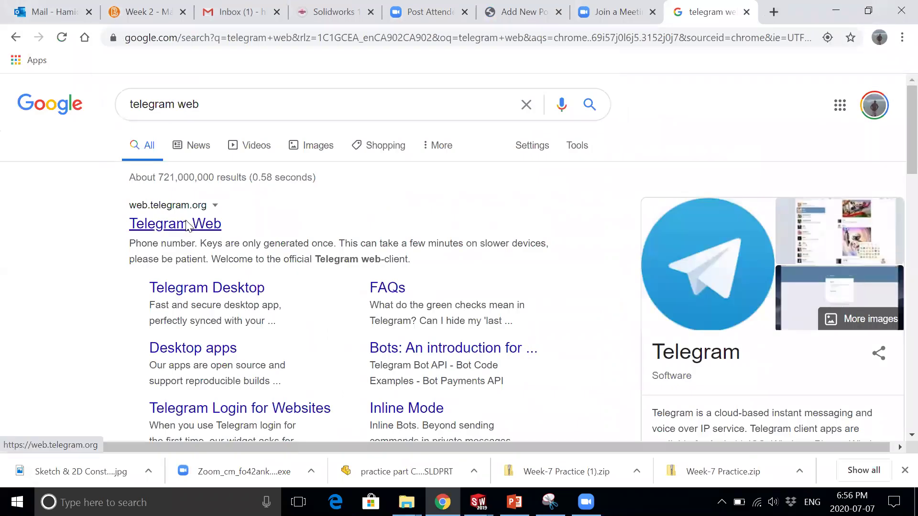
left_click(187, 224)
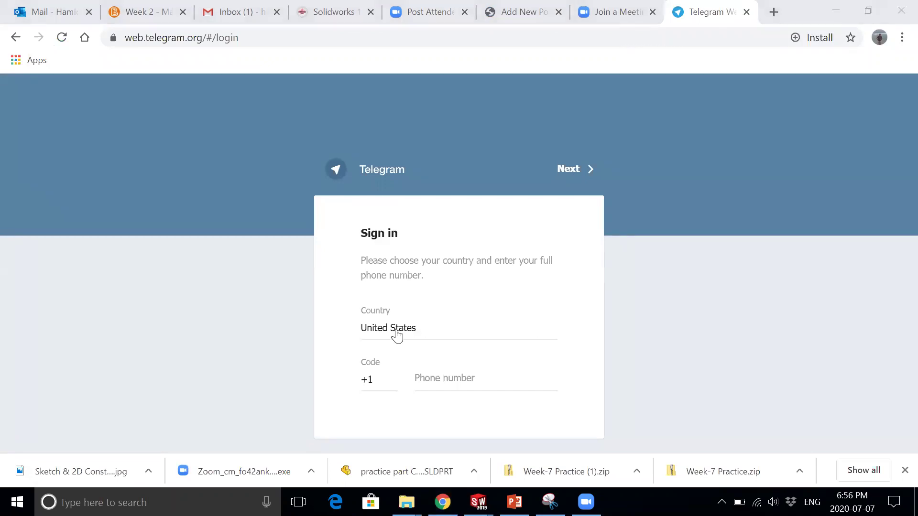
Step: Sign in to Telegram Web with the account's phone number and login code, blocking notifications
left_click(436, 380)
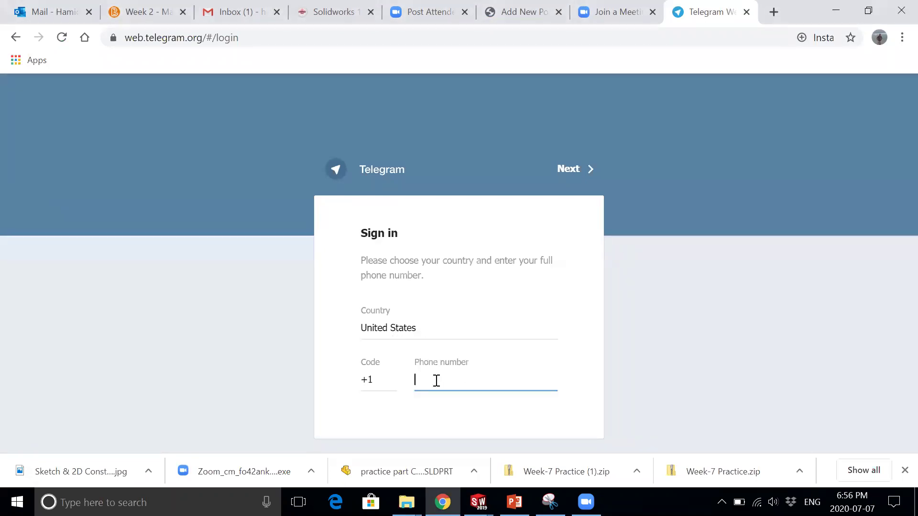
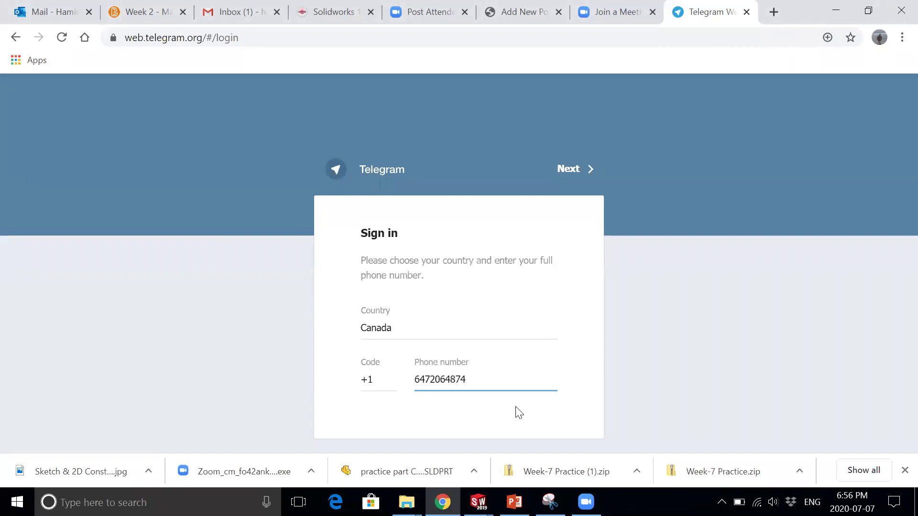
left_click(579, 174)
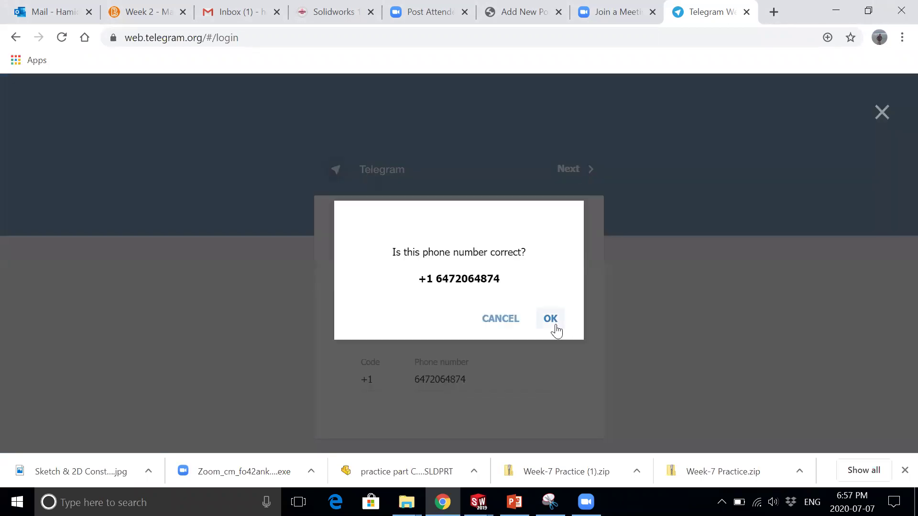
left_click(554, 327)
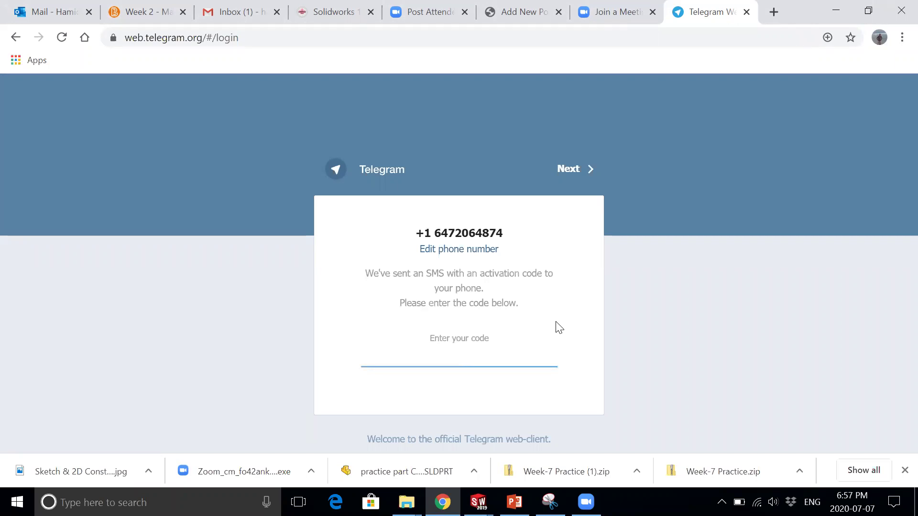
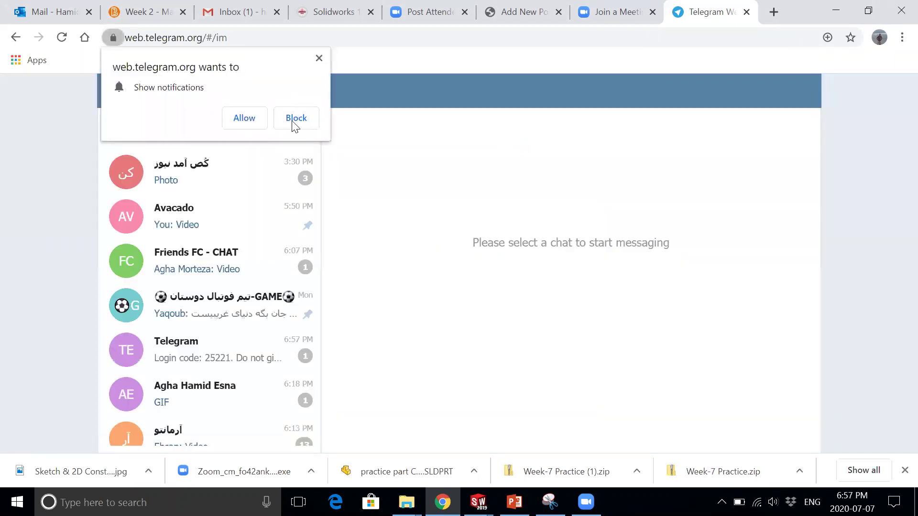
left_click(835, 10)
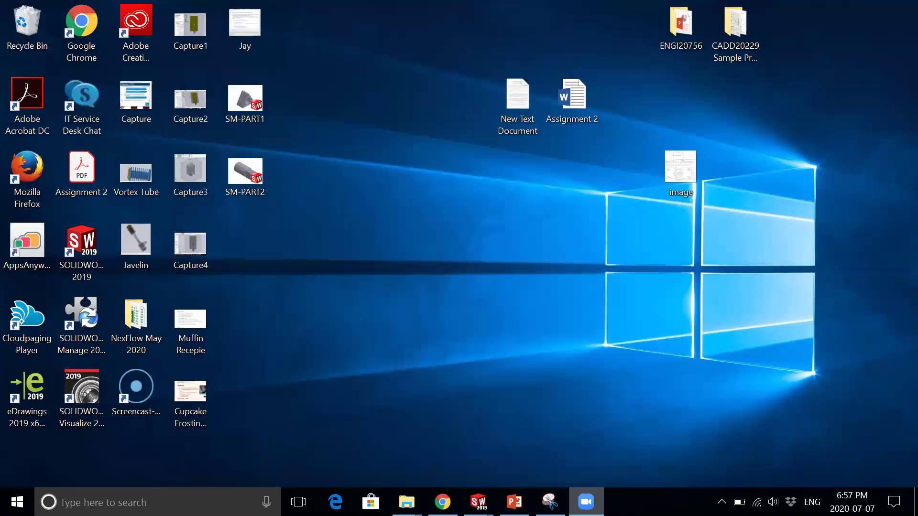
Step: Minimize the Downloads window and select the CADD20229 Sample Practices desktop folder
left_click(594, 49)
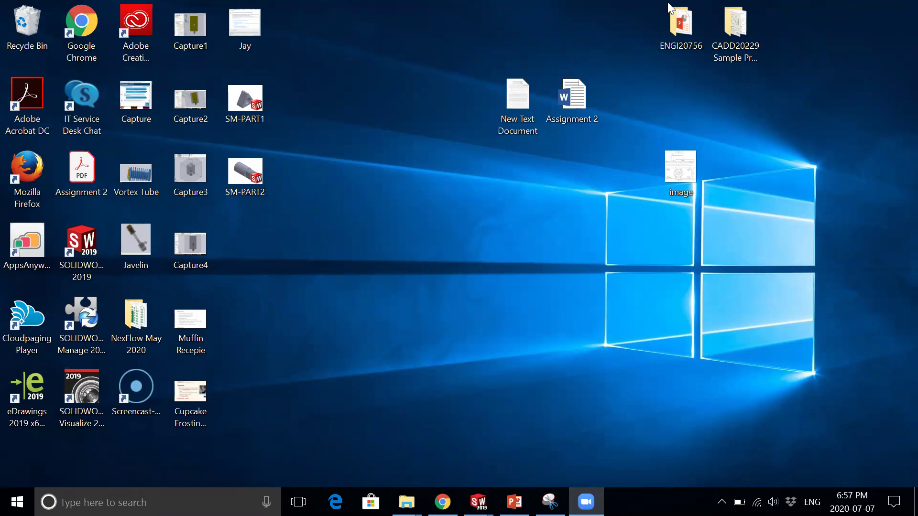
key("Right")
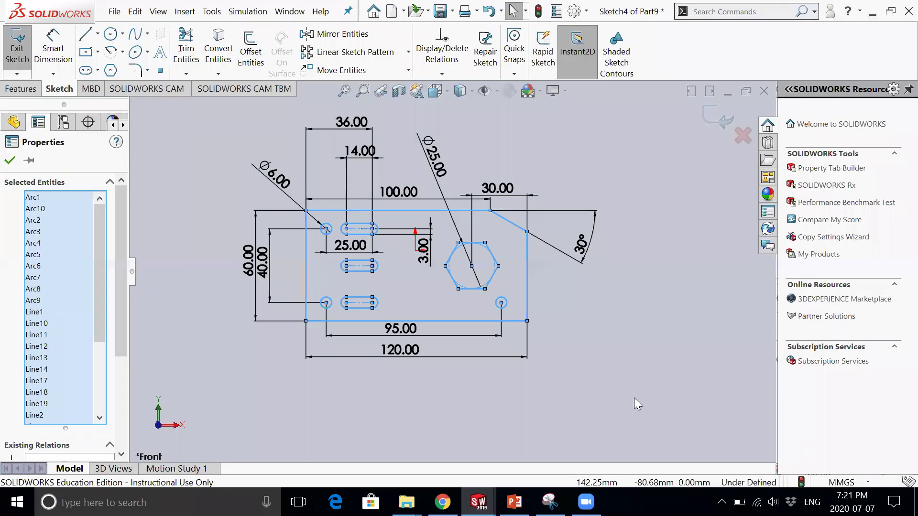
Step: Fix the plate's lower-left corner point in place
left_click(658, 321)
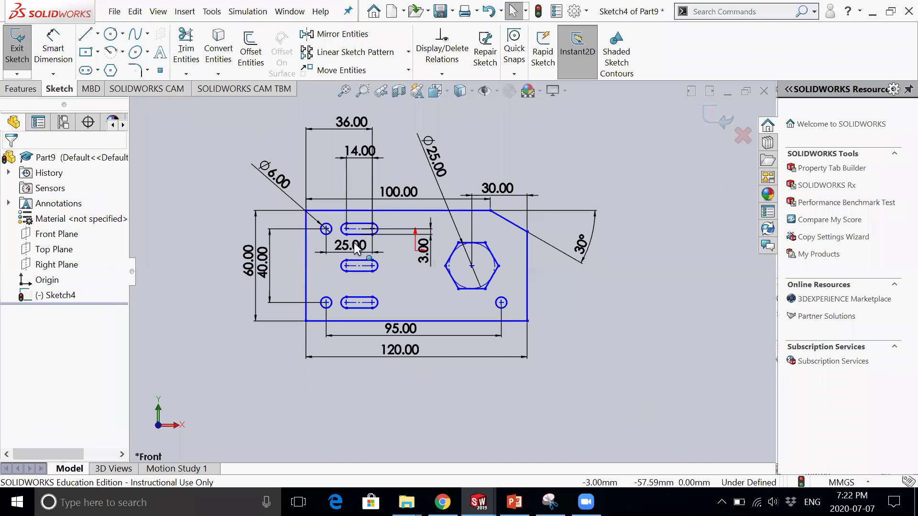
left_click(305, 321)
left_click(13, 290)
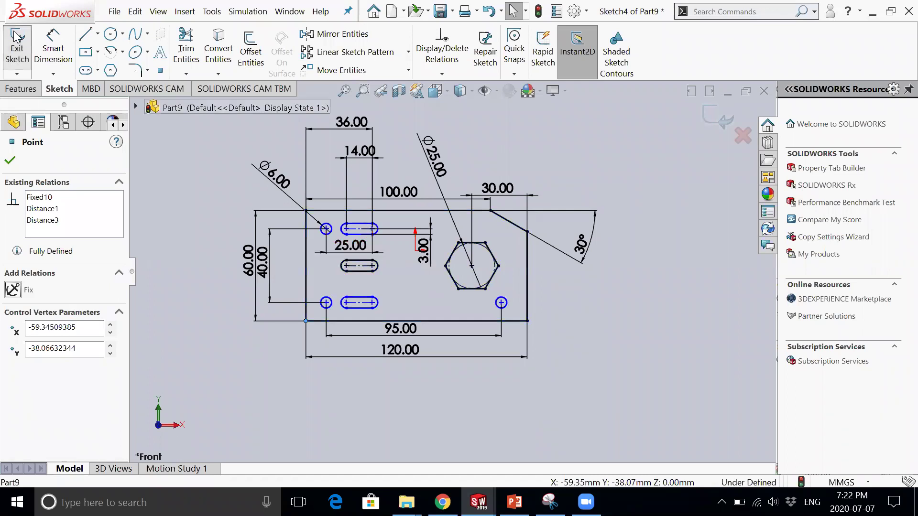
Step: Change the upper-left 7 mm vertical dimension to 10 mm, then view the reference drawing
key("d")
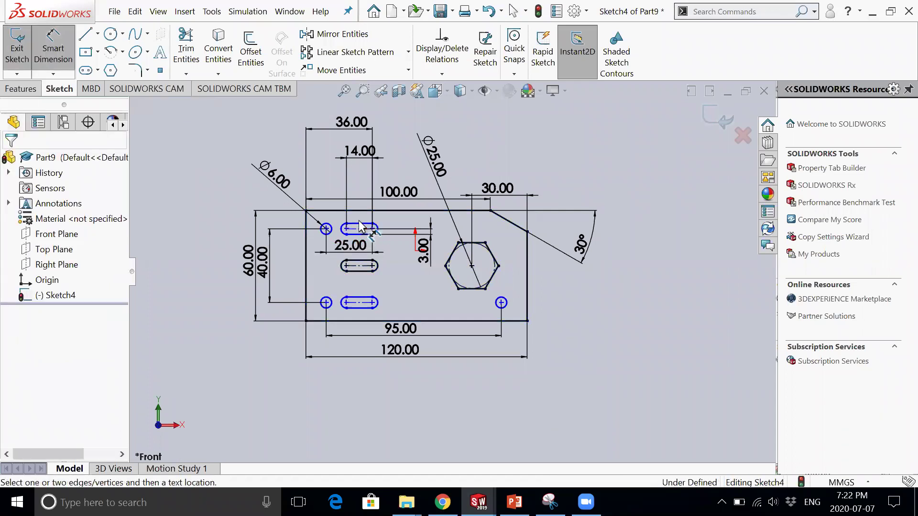
left_click(358, 223)
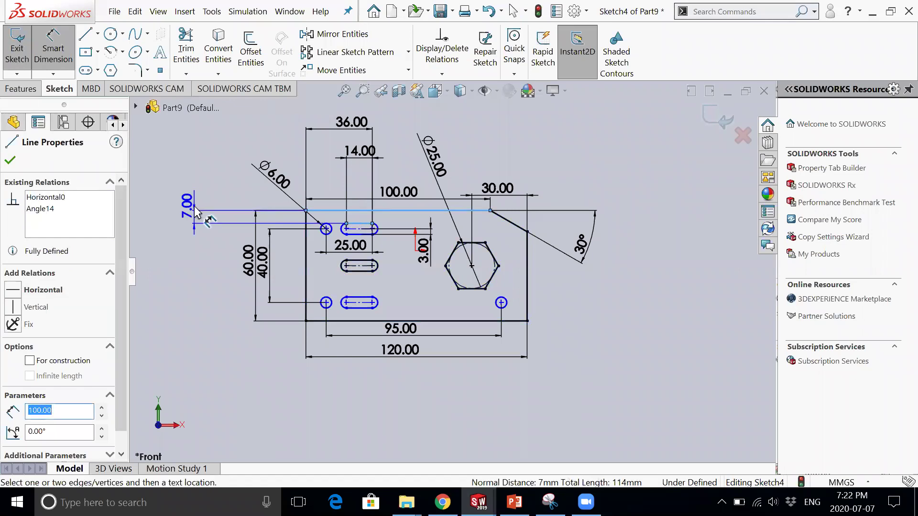
left_click(193, 210)
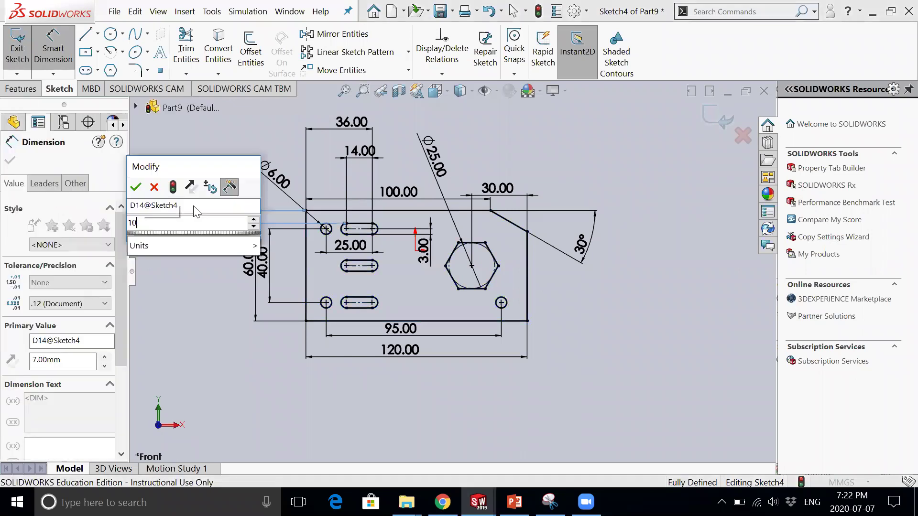
left_click(137, 187)
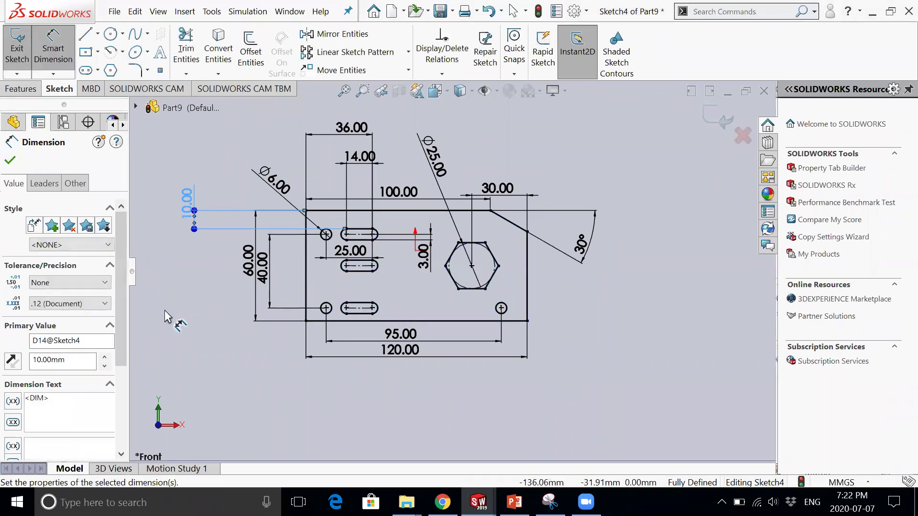
left_click(308, 365)
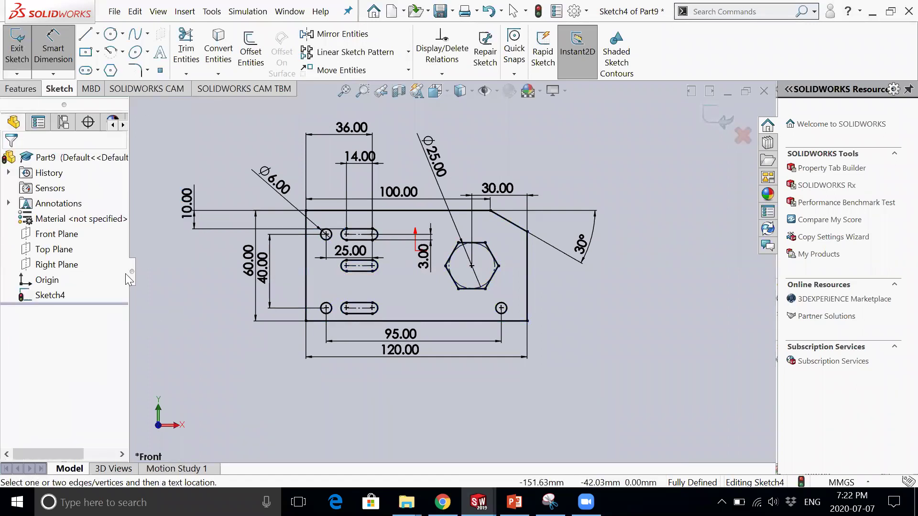
left_click(442, 502)
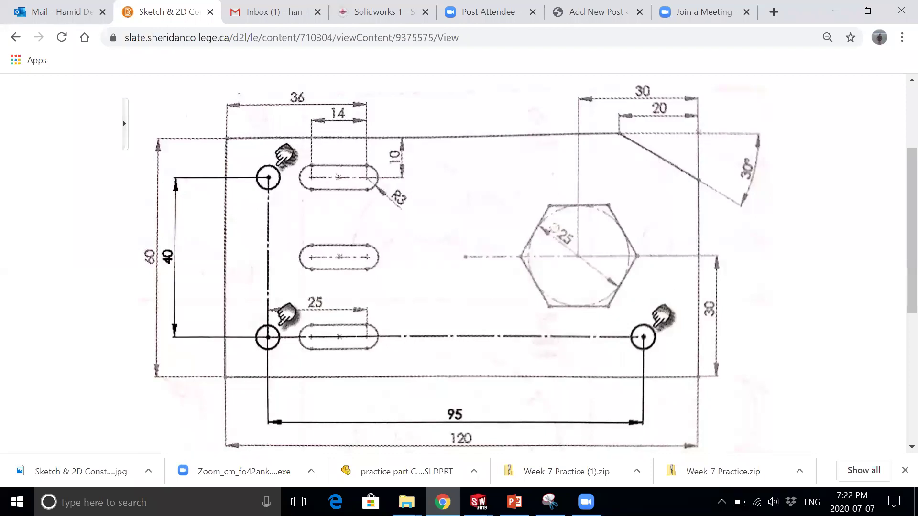
Step: Return to SOLIDWORKS and zoom to inspect the fully defined Sketch4 plate with its 10 mm dimension
key("alt+Tab")
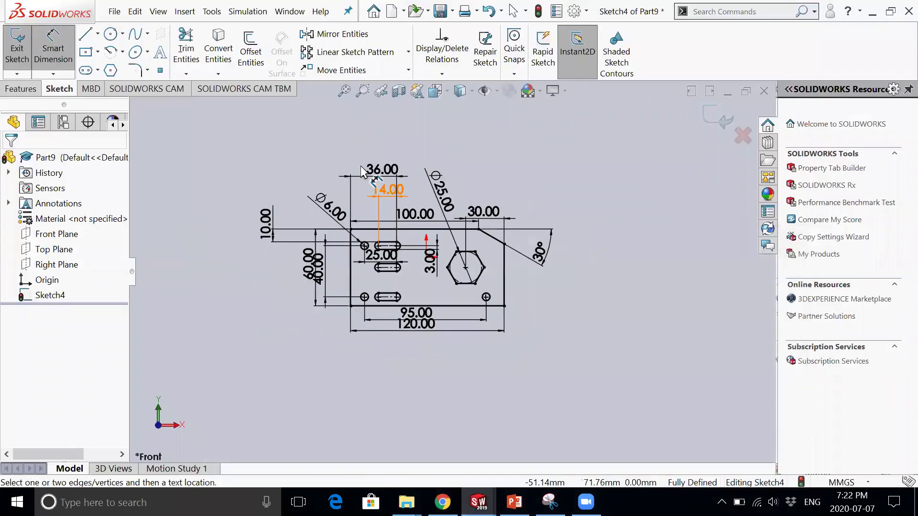
scroll(362, 171, "down", 1)
scroll(362, 172, "down", 1)
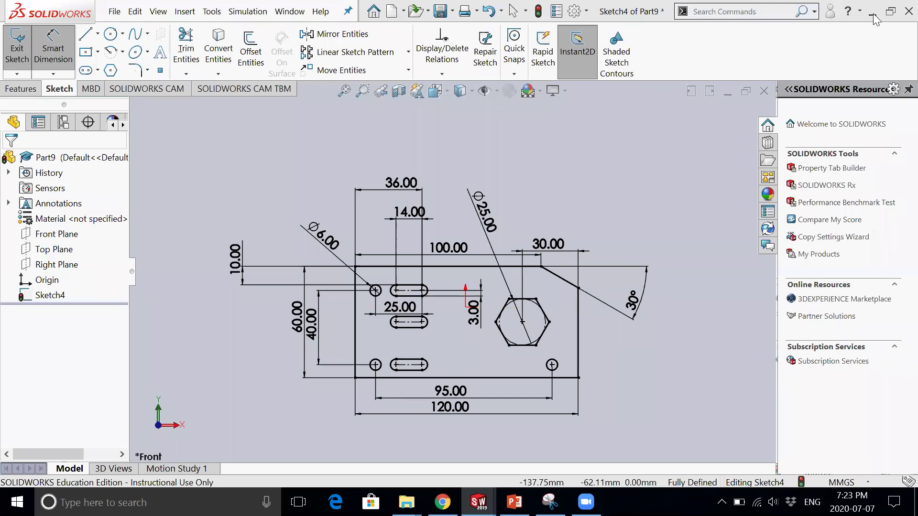
Step: Open the CADD20229 Sample Practices desktop folder, browse its sample parts, and return to SOLIDWORKS
left_click(873, 15)
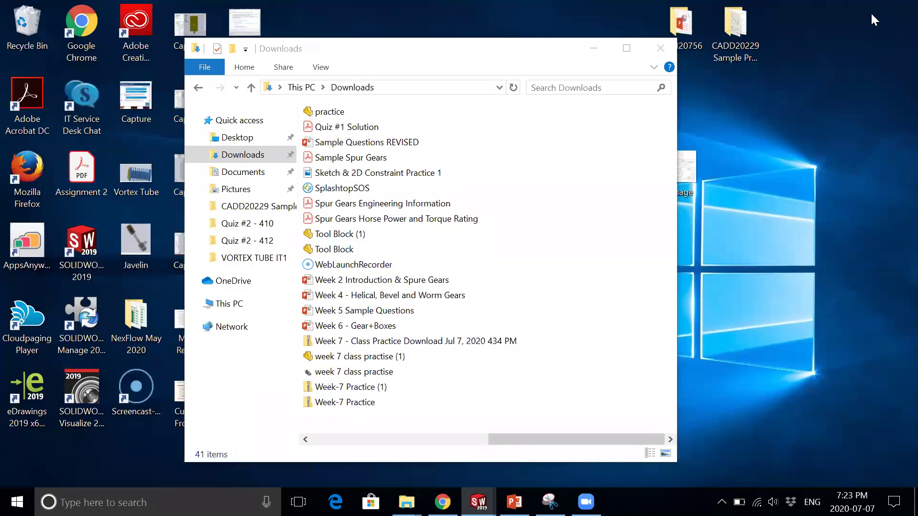
left_click(597, 50)
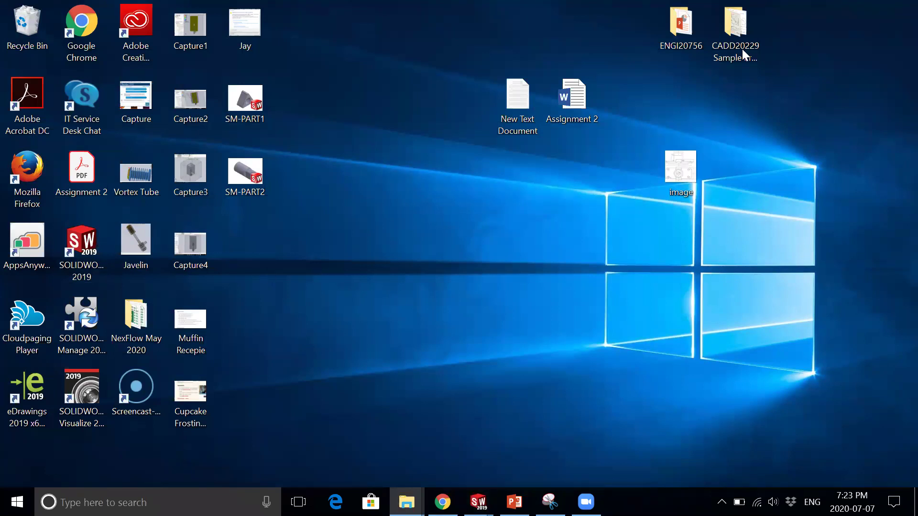
left_click(723, 54)
double_click(723, 55)
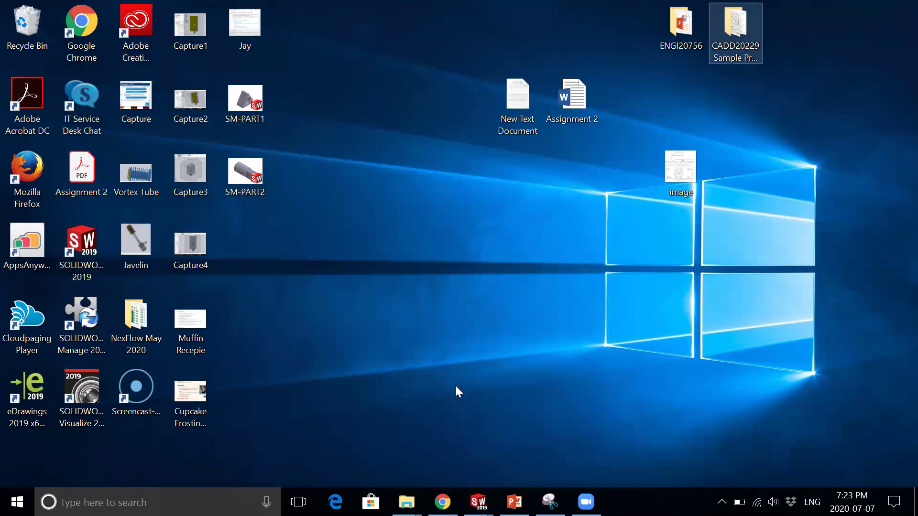
scroll(484, 385, "down", 3)
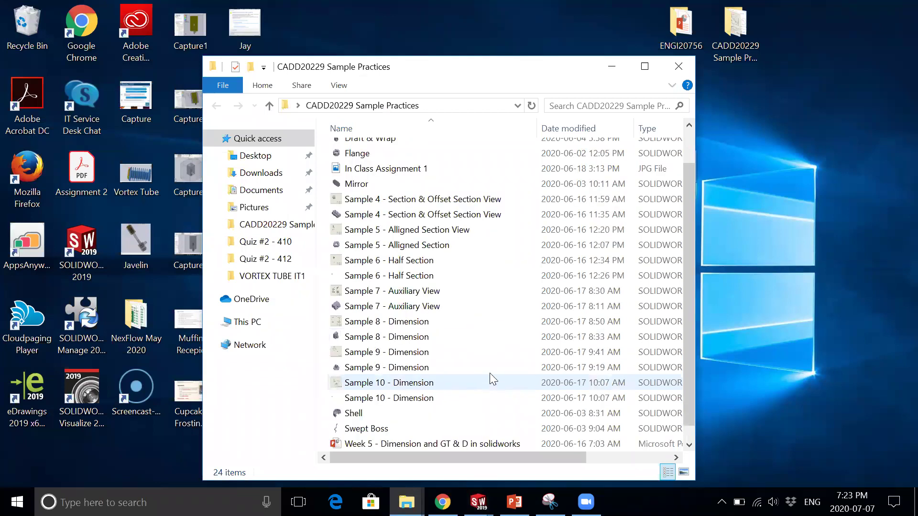
scroll(492, 380, "down", 1)
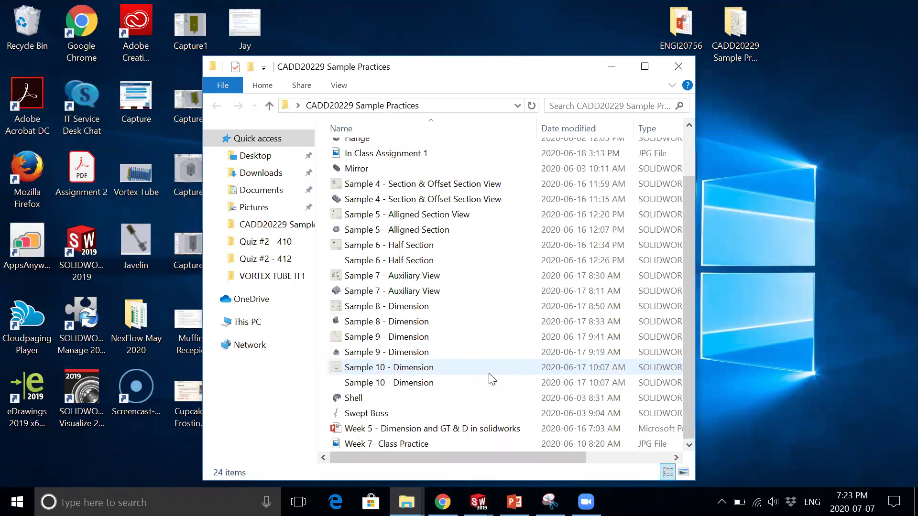
scroll(379, 297, "up", 1)
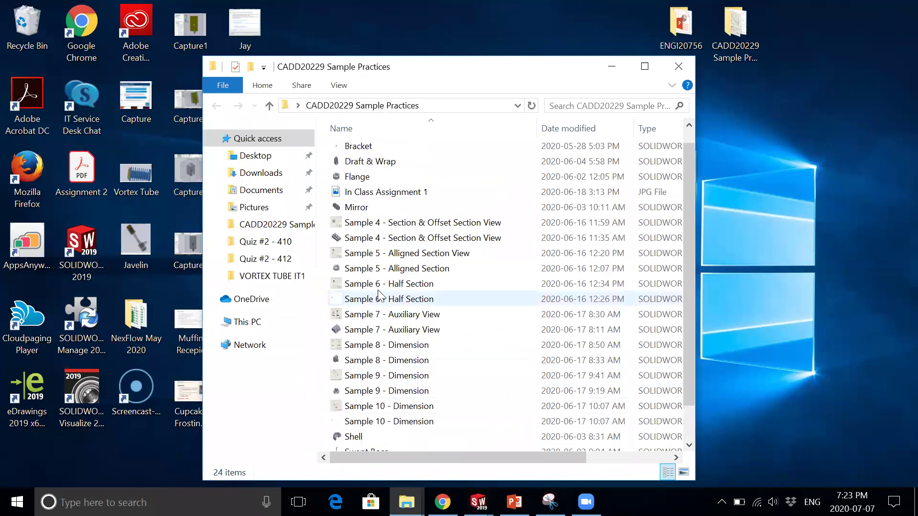
scroll(395, 276, "up", 1)
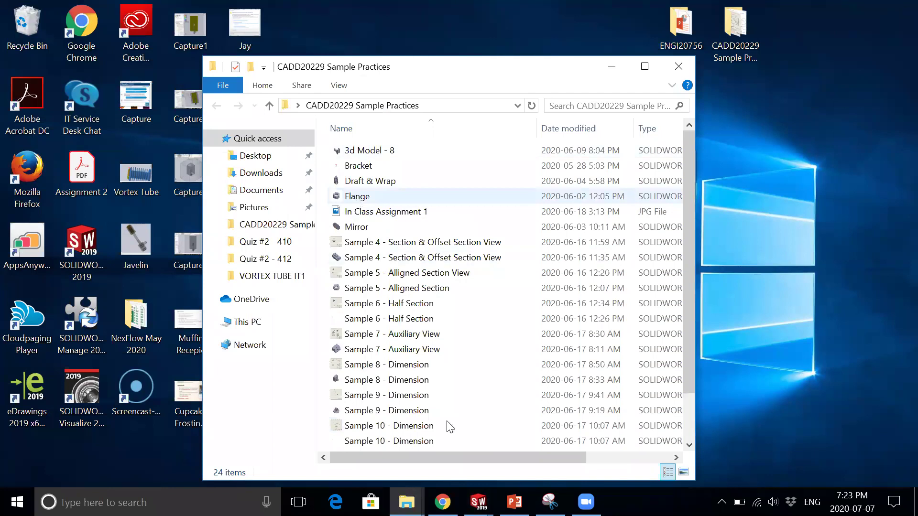
left_click(478, 502)
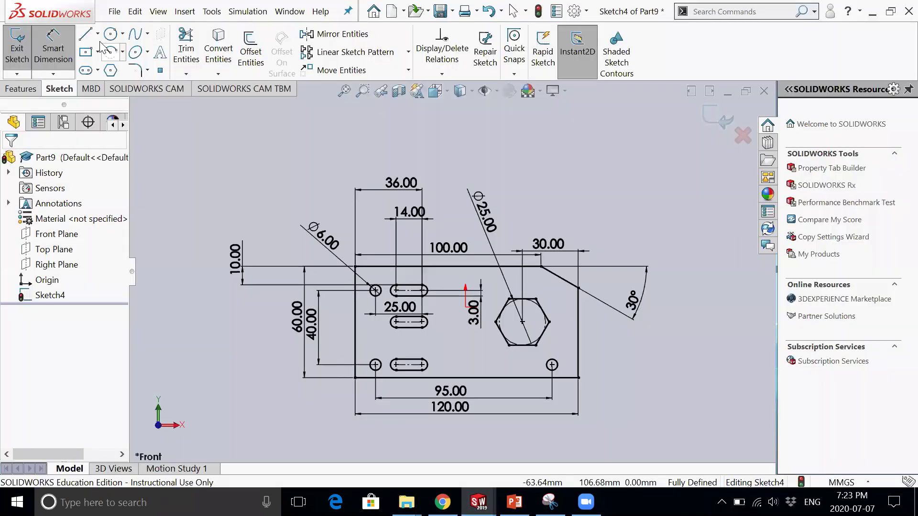
Step: Open the Flange part from the Desktop's CADD20229 Sample Practices folder
left_click(114, 11)
left_click(136, 53)
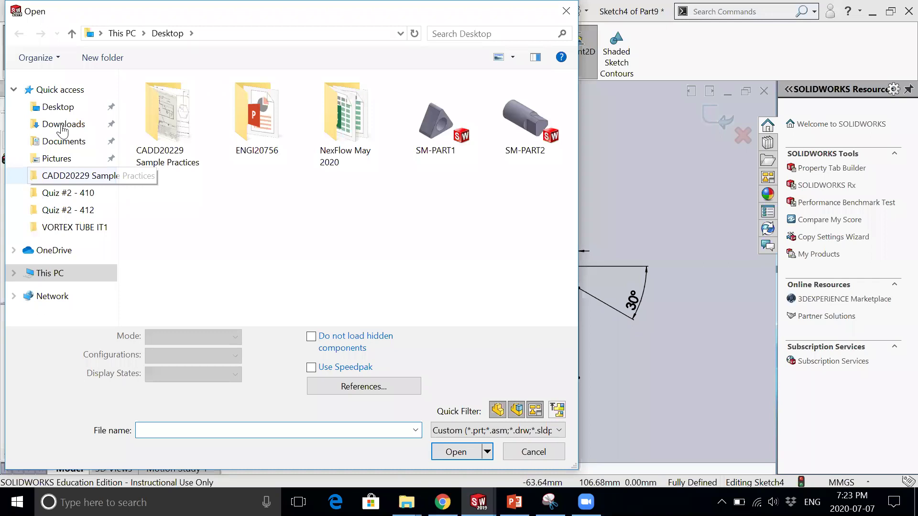
left_click(55, 108)
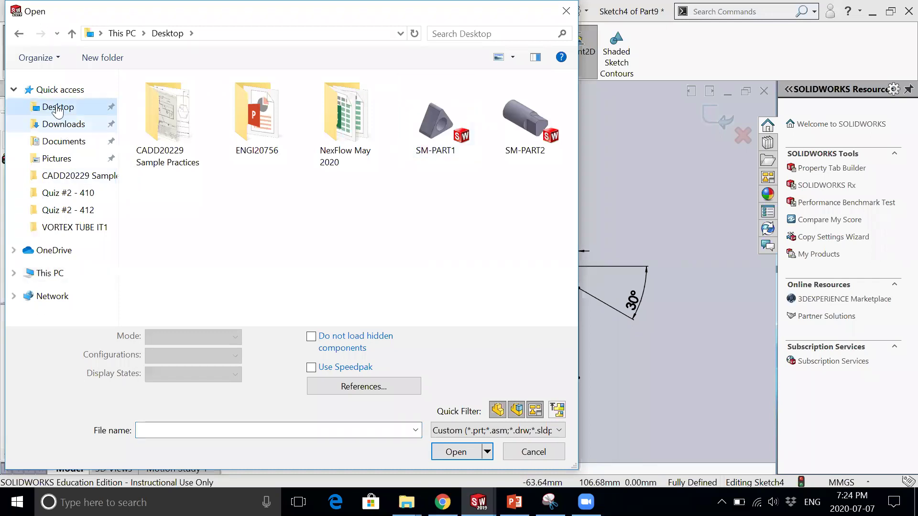
left_click(58, 108)
double_click(189, 132)
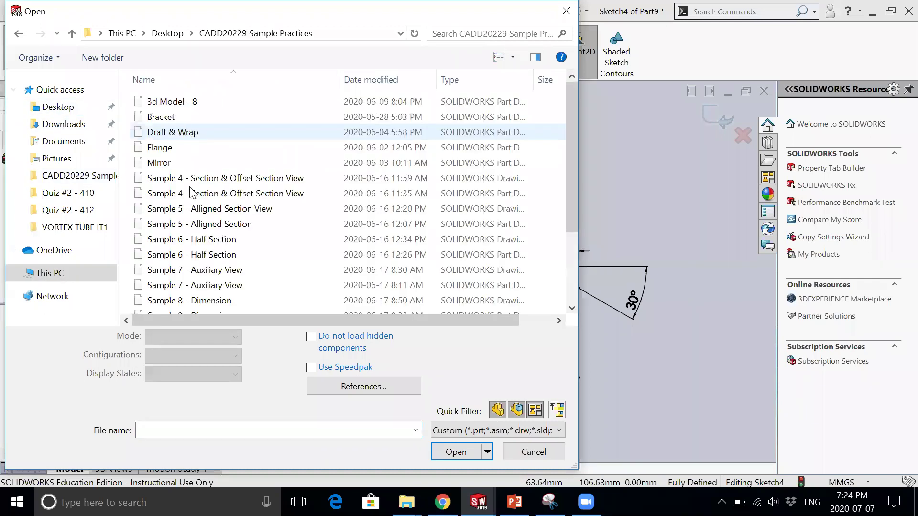
double_click(167, 150)
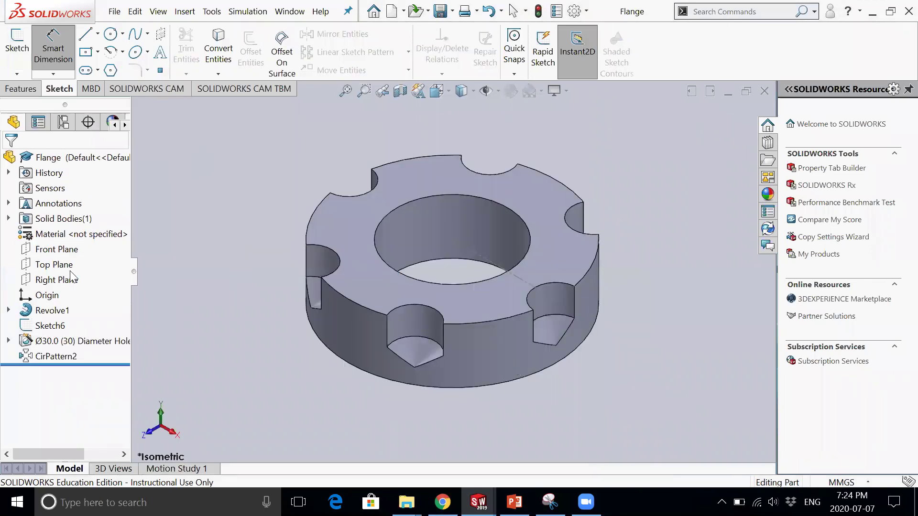
Step: Open the Draft & Wrap sample part and highlight its Right Plane
key("Escape")
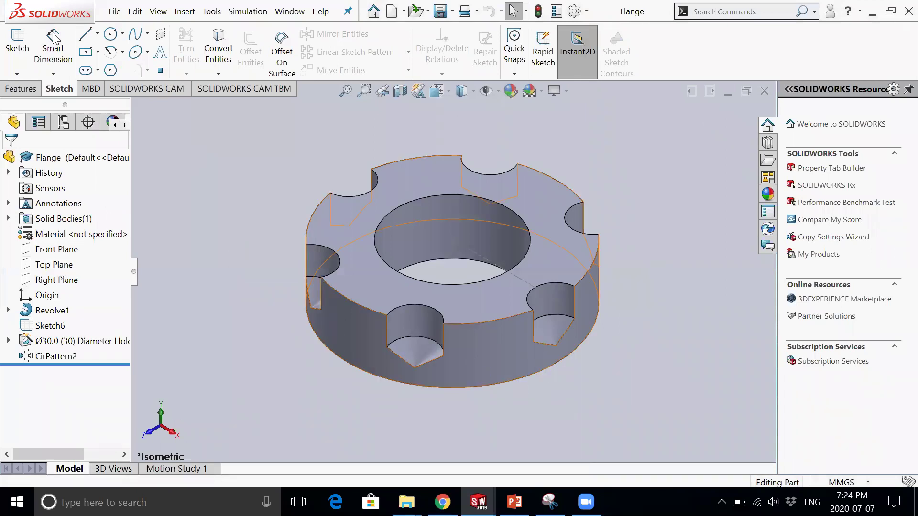
key("alt+f")
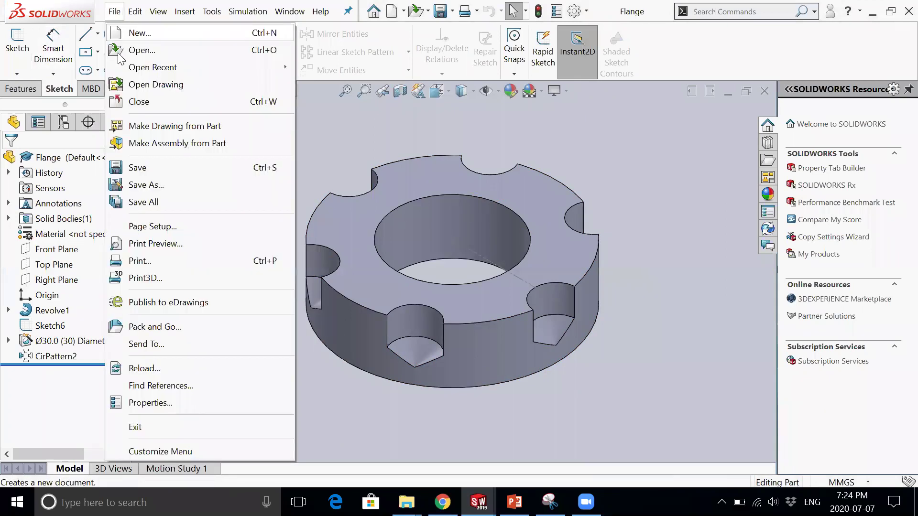
left_click(118, 54)
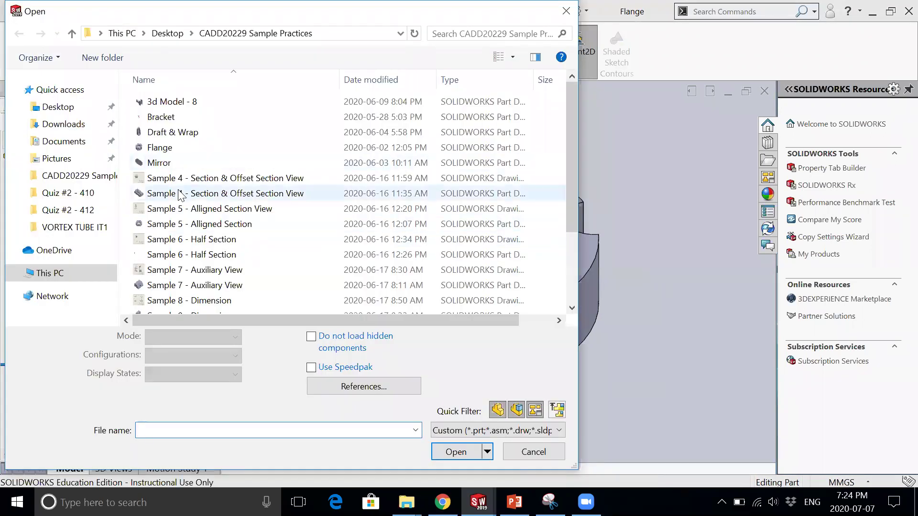
left_click(179, 134)
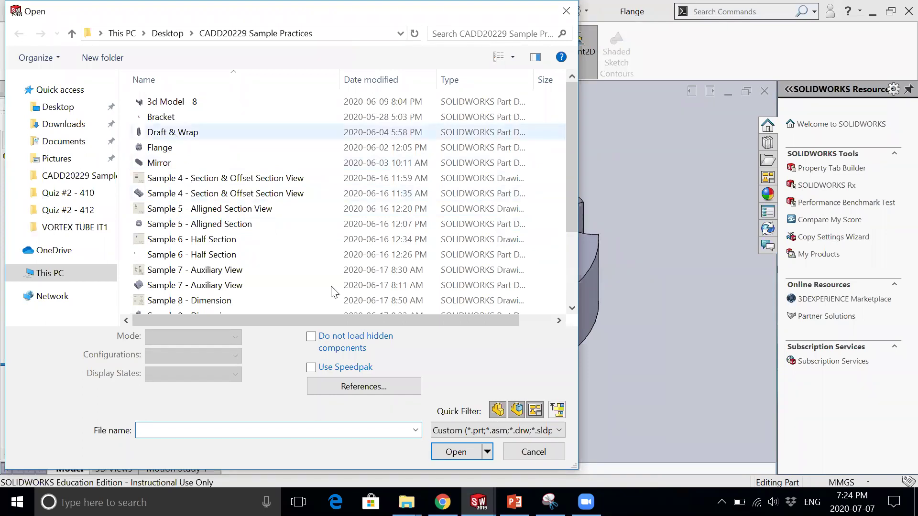
left_click(459, 439)
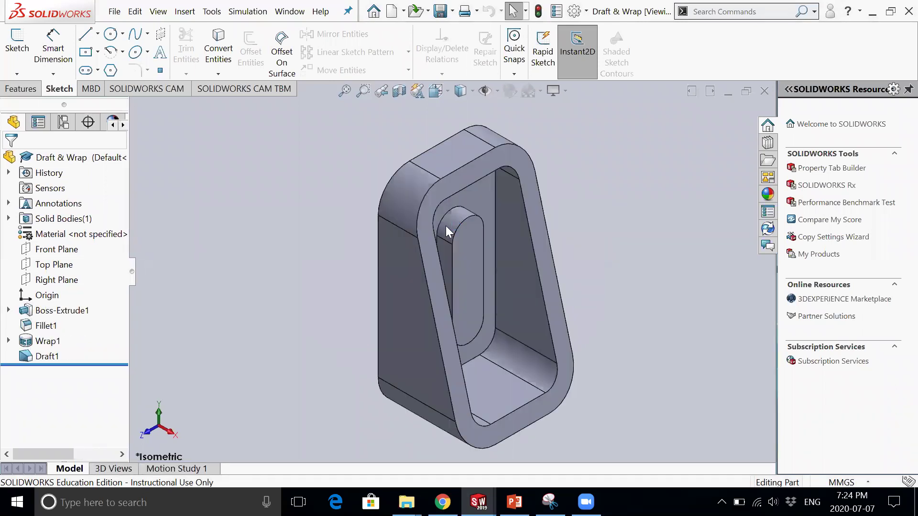
left_click(63, 282)
left_click(63, 282)
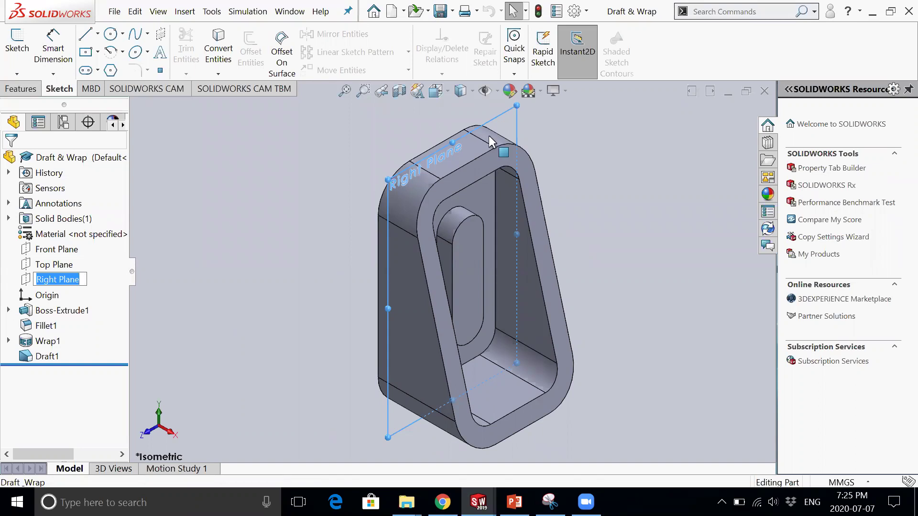
Step: Minimize the Draft & Wrap and Flange windows and maximize Part9's Sketch4 window
left_click(727, 92)
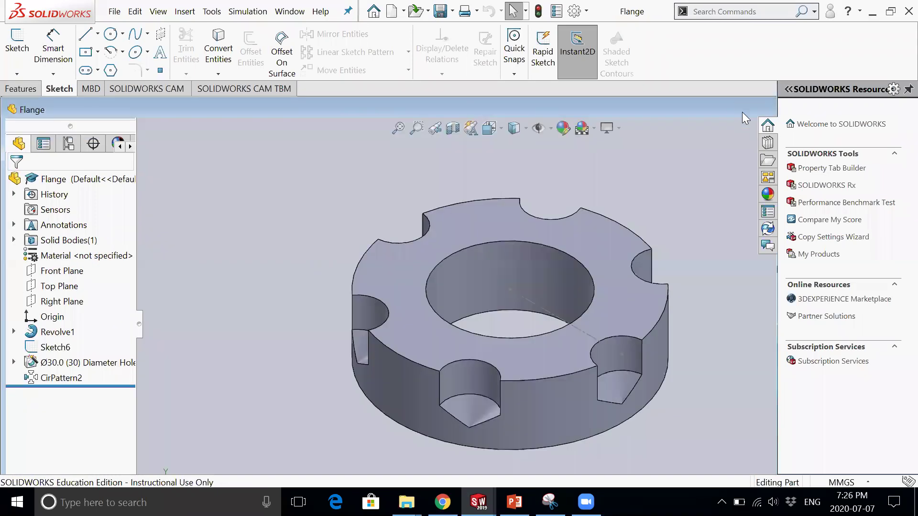
double_click(737, 107)
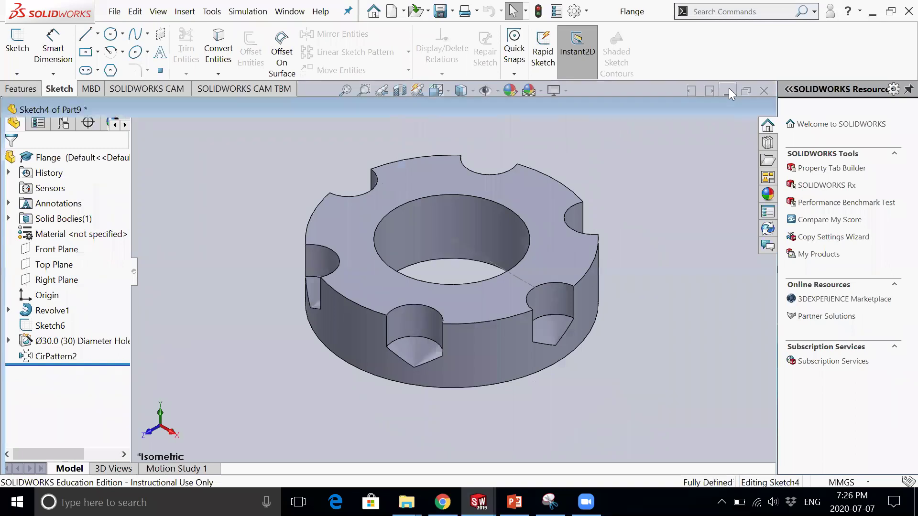
left_click(729, 89)
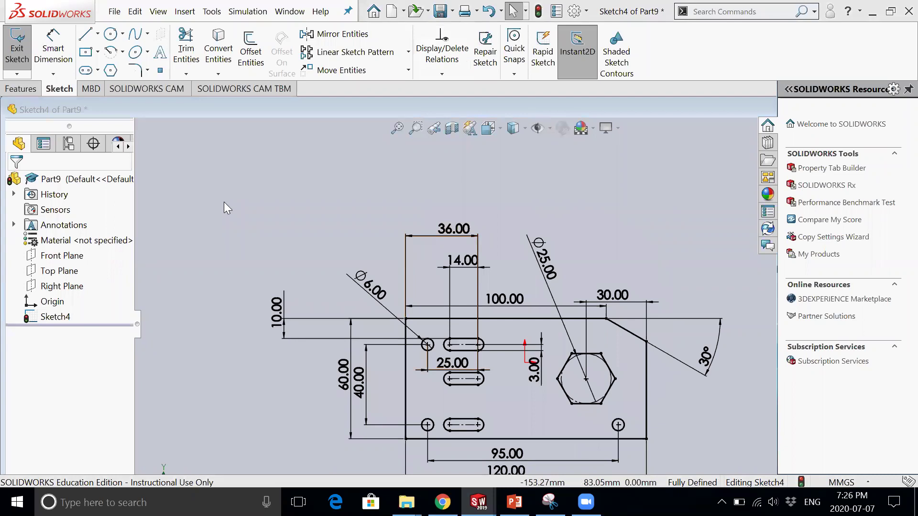
key("alt+u")
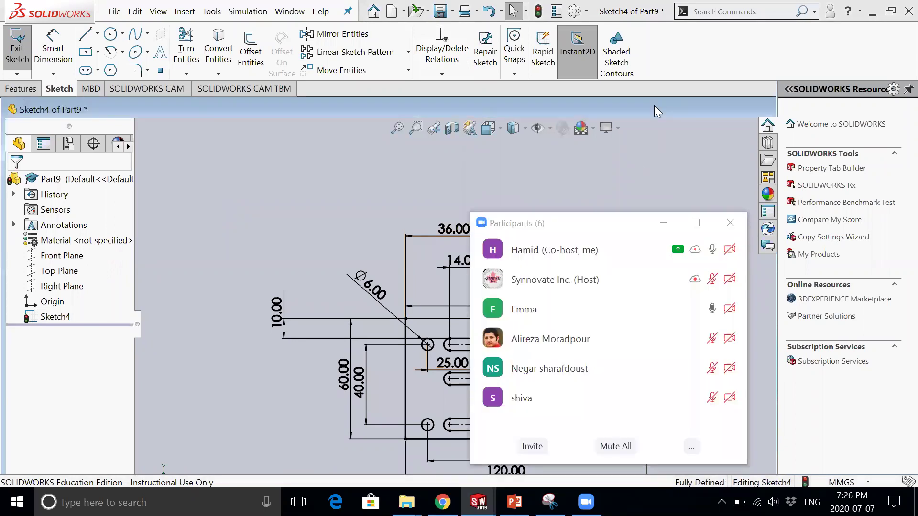
double_click(654, 105)
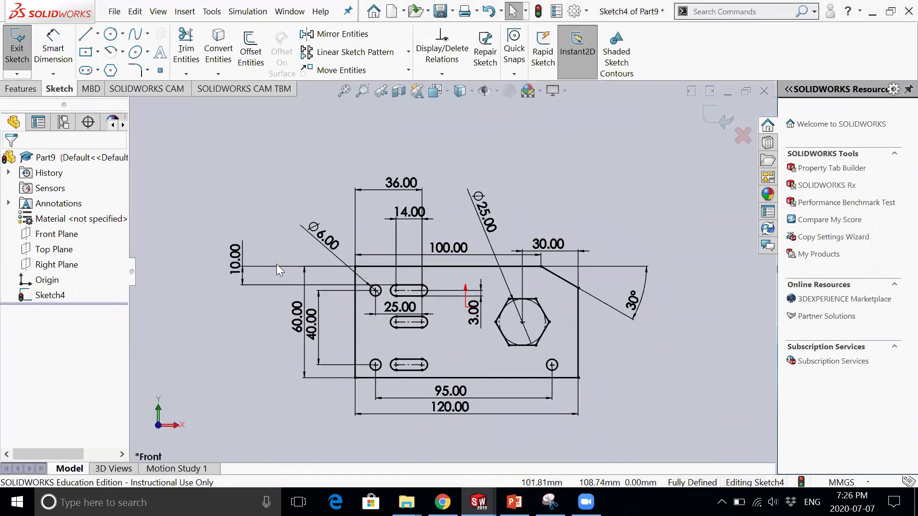
Step: Extrude Sketch4 Blind 15 mm into the Boss-Extrude2 plate and orbit to check it
left_click(14, 53)
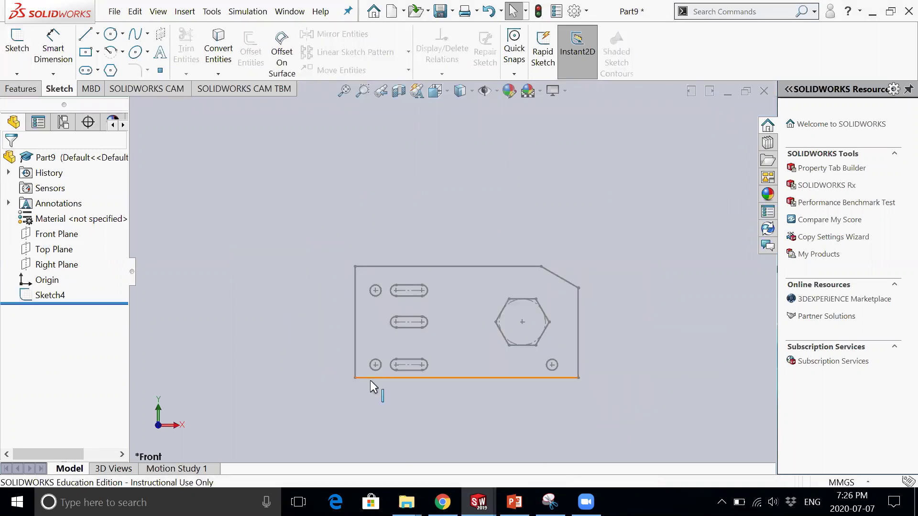
left_click(19, 89)
left_click(31, 59)
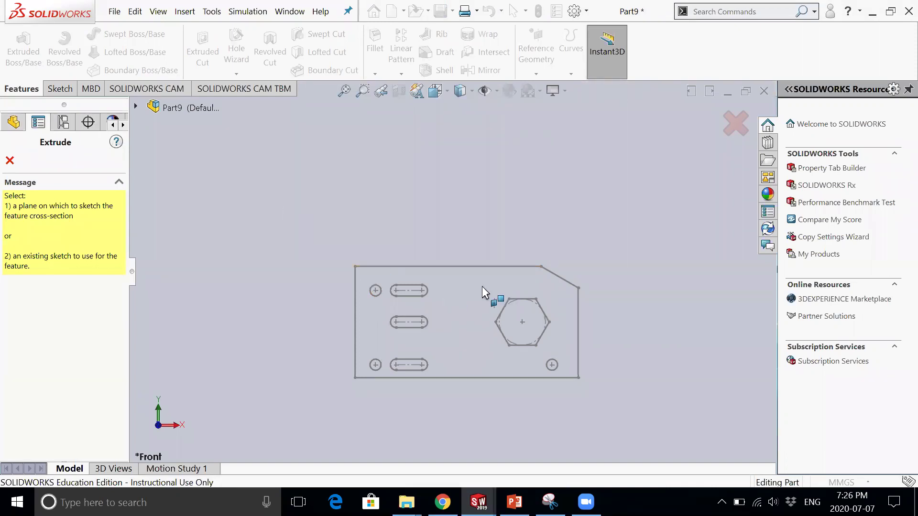
left_click(477, 266)
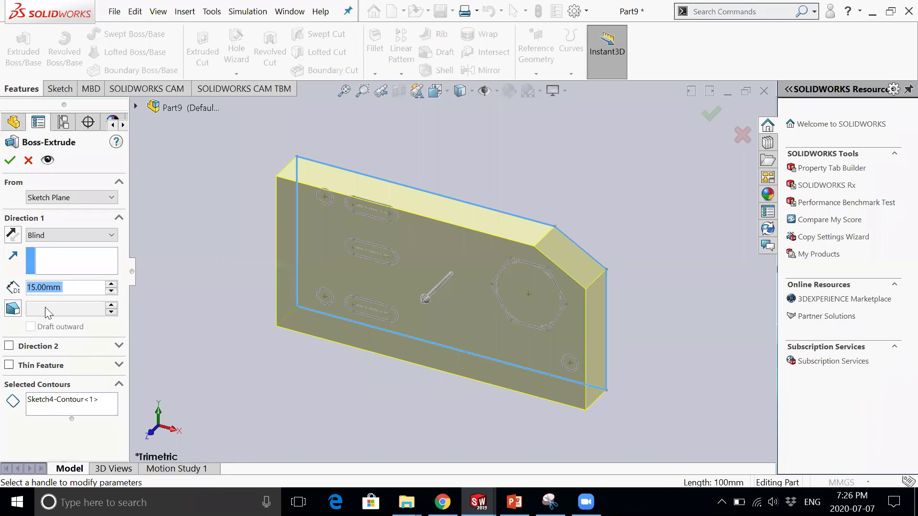
mouse_move(529, 327)
middle_mouse_down()
mouse_move(552, 268)
mouse_move(513, 306)
mouse_move(450, 326)
mouse_move(506, 330)
mouse_move(62, 215)
middle_mouse_up()
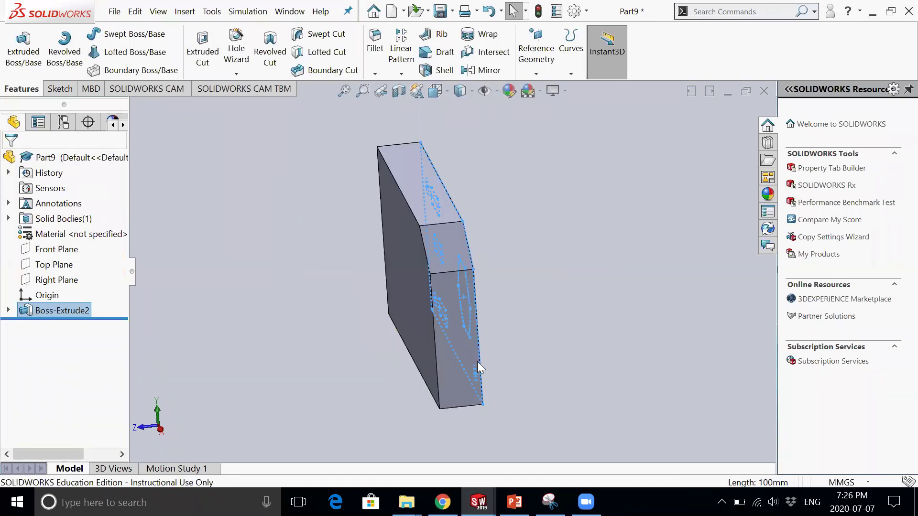
middle_click_drag(471, 311, 537, 310)
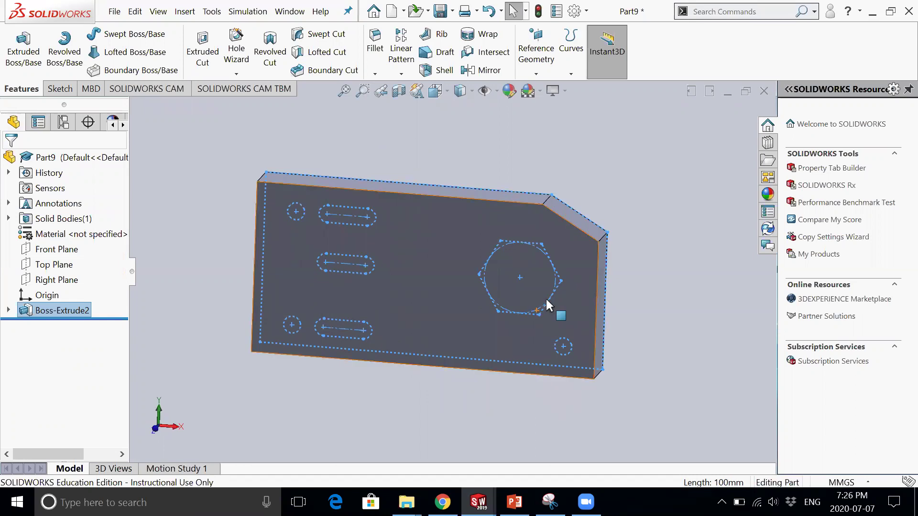
Step: Edit Sketch4 under Boss-Extrude2 and view it Normal To
left_click(9, 312)
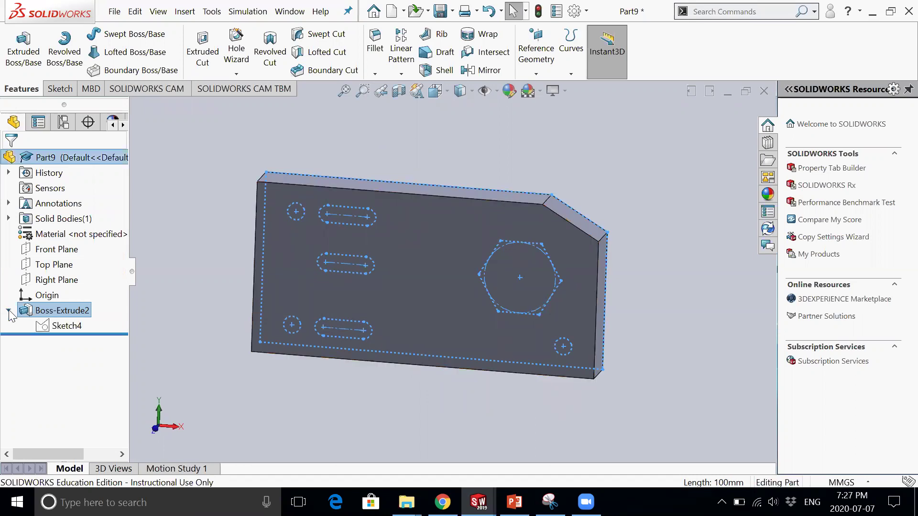
left_click(67, 327)
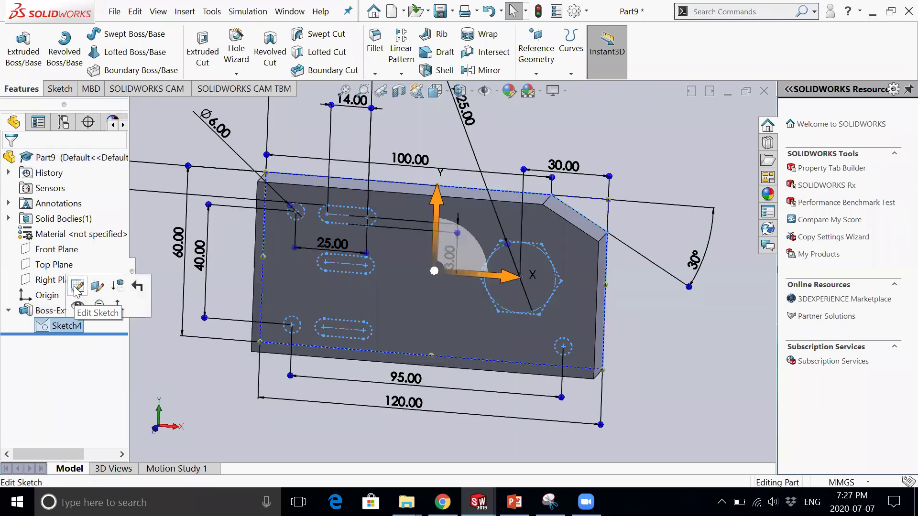
left_click(76, 287)
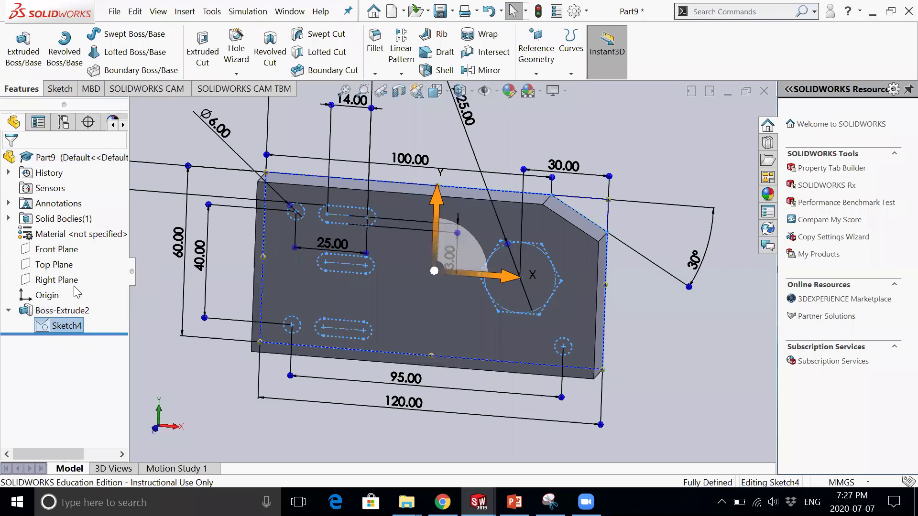
key("space")
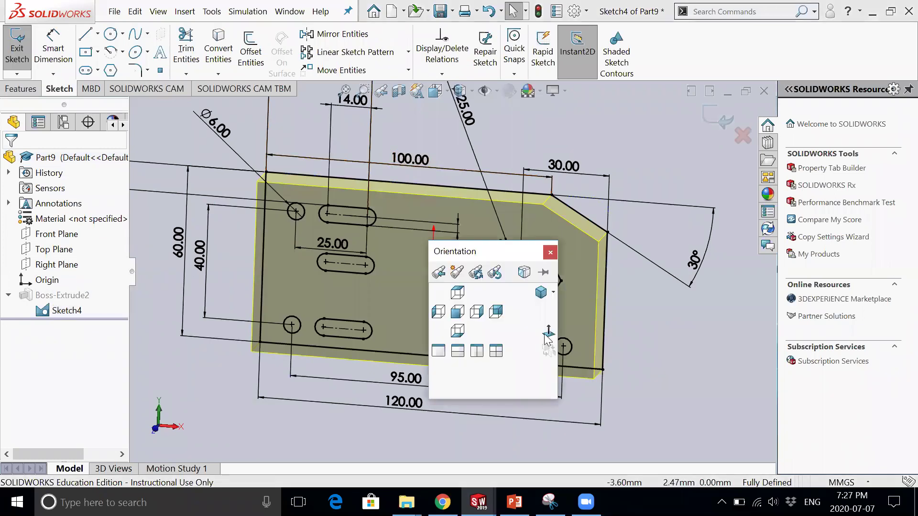
left_click(549, 333)
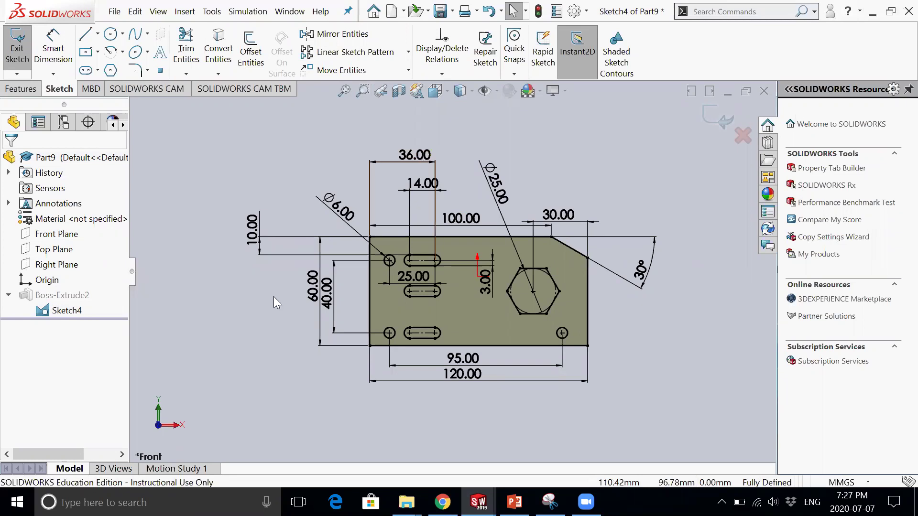
Step: Change the top 36.00 slot dimension to 40, then undo back to 36
left_click(428, 157)
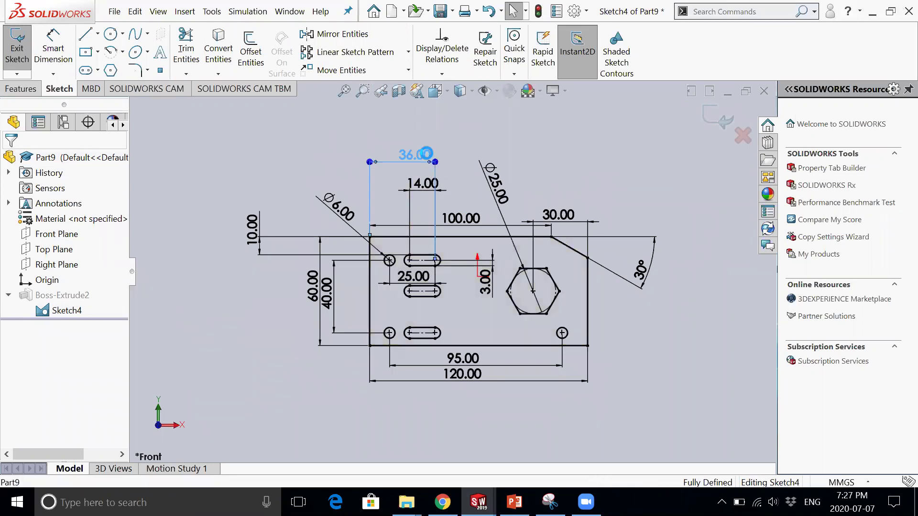
double_click(421, 155)
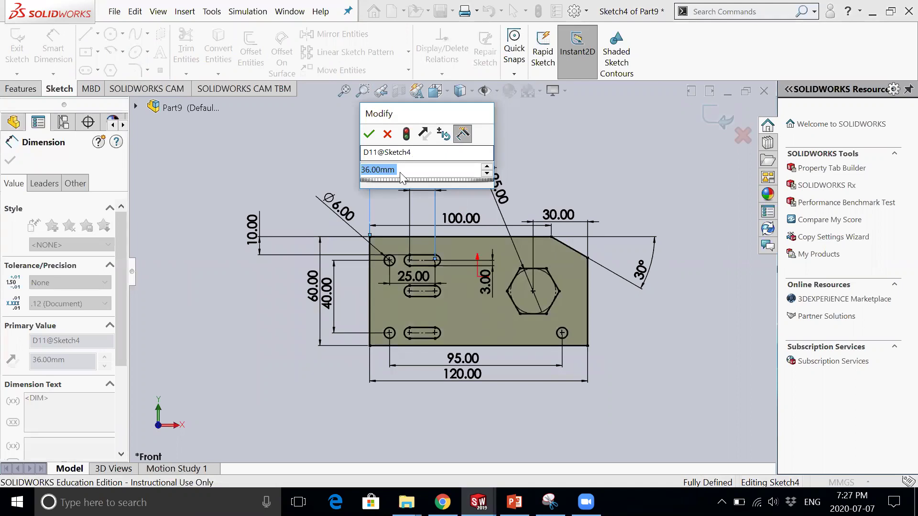
type("4")
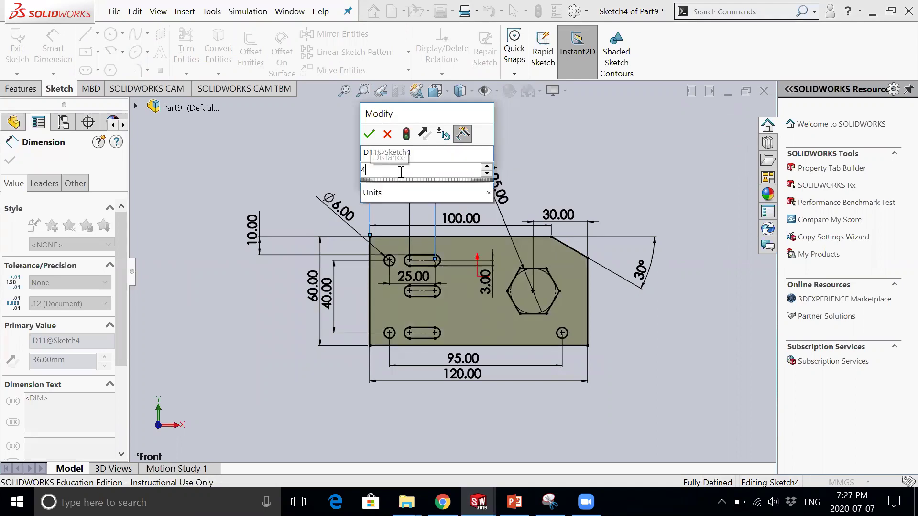
key("Escape")
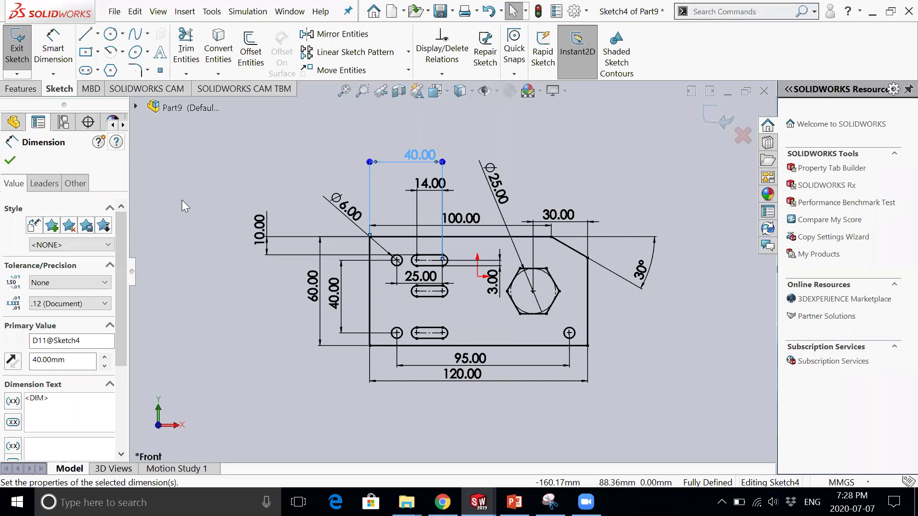
key("ctrl+z")
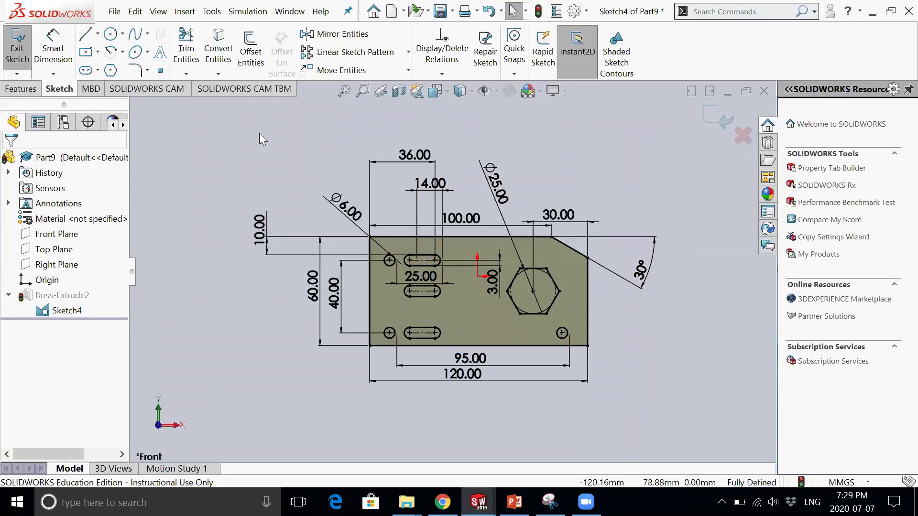
Step: Exit the sketch and orbit the 15 mm plate to view it edge-on
left_click(19, 55)
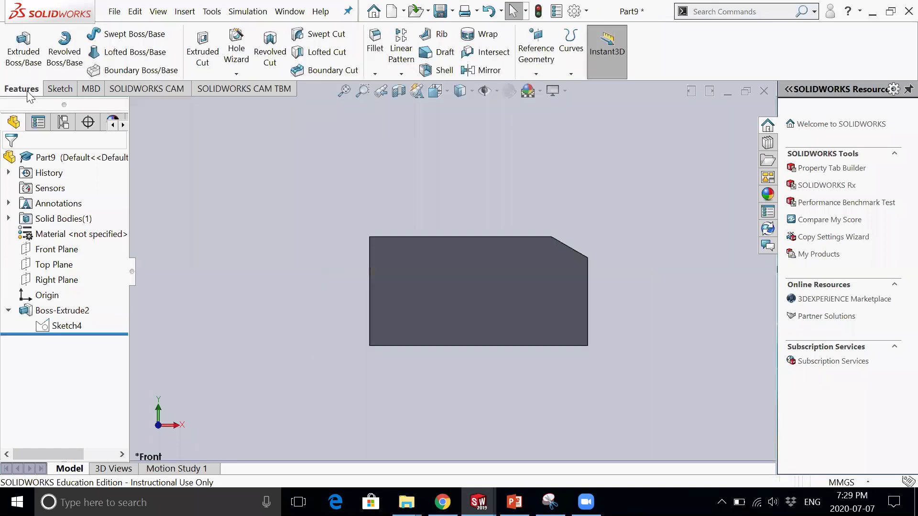
mouse_move(480, 301)
middle_mouse_down()
mouse_move(421, 317)
mouse_move(300, 312)
mouse_move(237, 331)
middle_mouse_up()
mouse_move(357, 360)
middle_mouse_down()
mouse_move(437, 389)
mouse_move(311, 334)
middle_mouse_up()
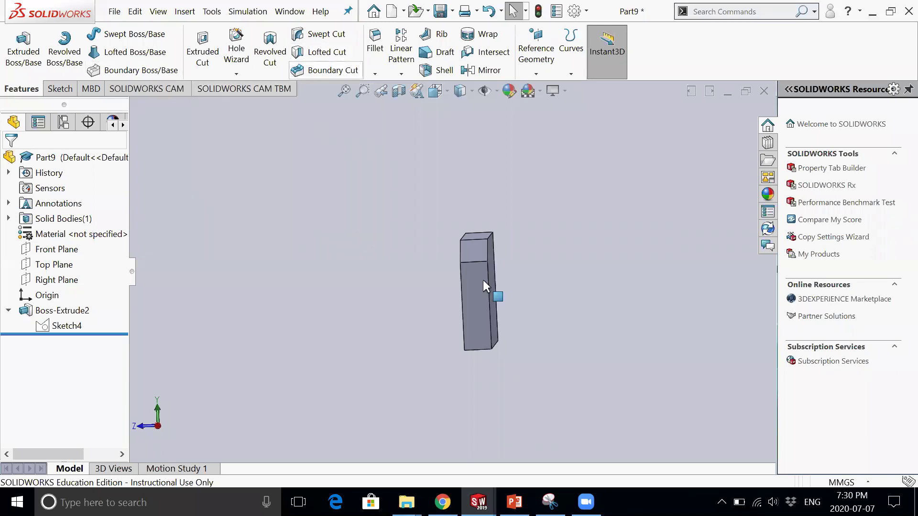
Step: Show Sketch4 on the plate and orbit to an edge-on view, then clear the selection
mouse_move(540, 313)
middle_mouse_down()
mouse_move(549, 279)
mouse_move(379, 260)
mouse_move(402, 242)
mouse_move(452, 284)
mouse_move(564, 301)
mouse_move(503, 287)
middle_mouse_up()
key("Escape")
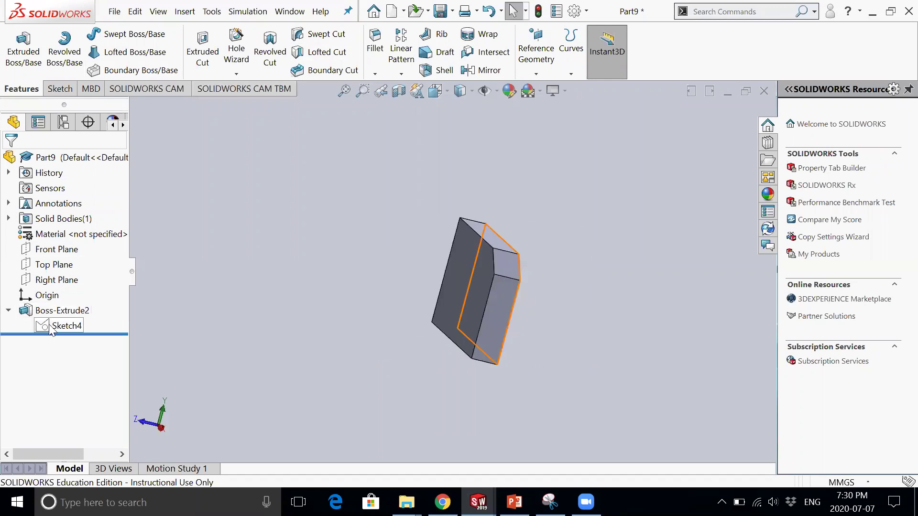
left_click(52, 328)
middle_click_drag(472, 340, 502, 336)
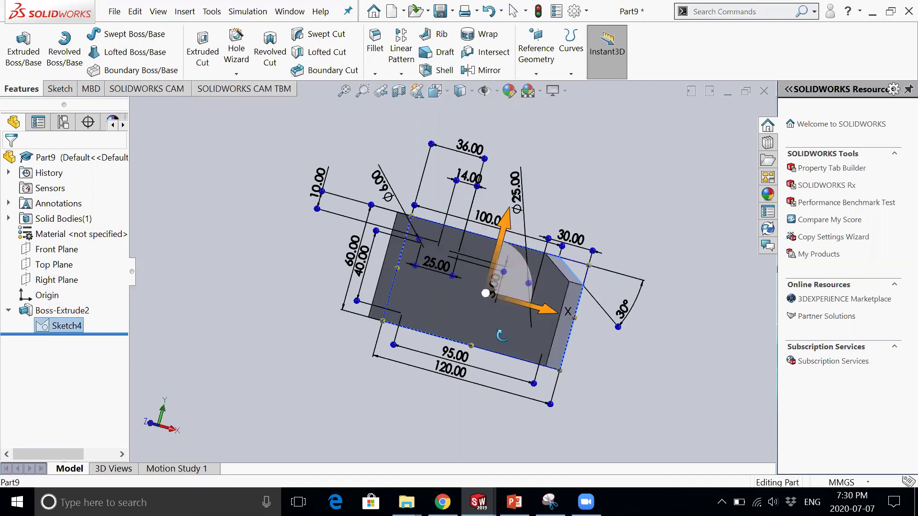
mouse_move(311, 252)
middle_mouse_down()
mouse_move(268, 265)
mouse_move(234, 246)
middle_mouse_up()
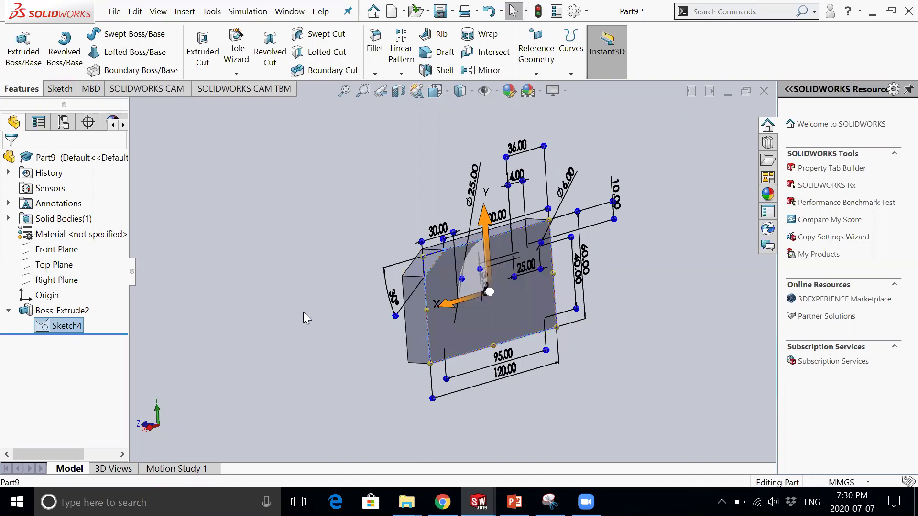
left_click(215, 219)
Step: Switch to Isometric, inspect the underside, and select the plate's large front face
key("space")
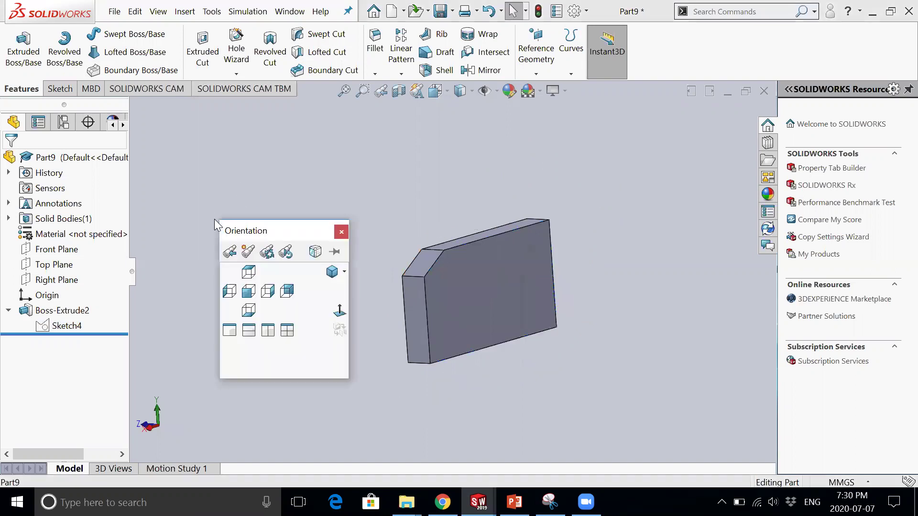
left_click(335, 274)
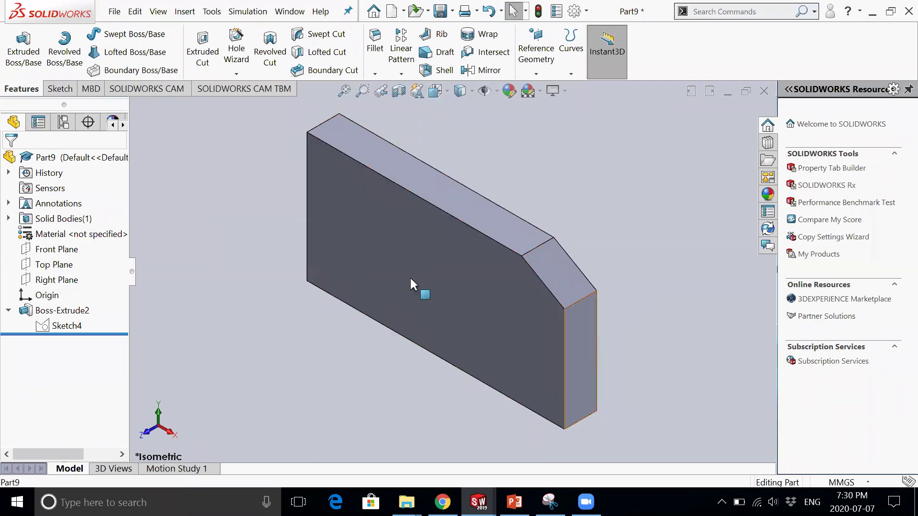
middle_click_drag(368, 231, 427, 261)
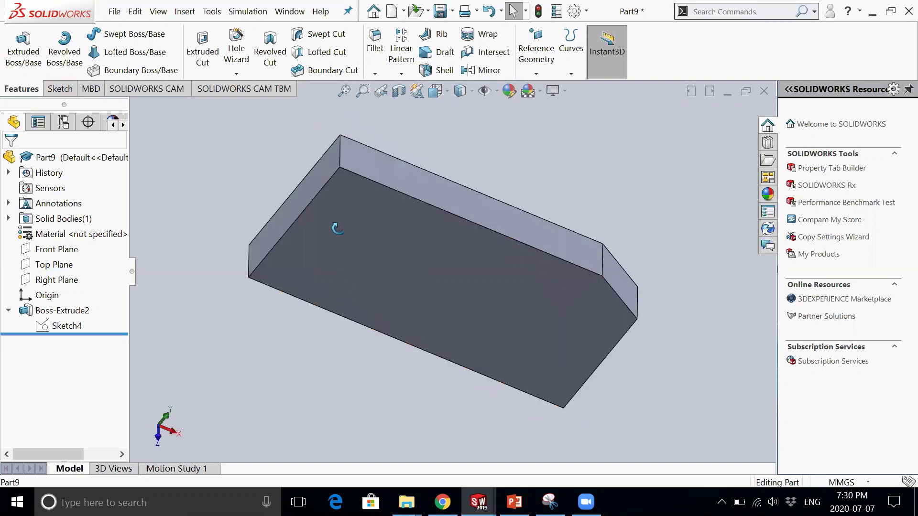
mouse_move(375, 215)
middle_mouse_down()
mouse_move(328, 184)
mouse_move(434, 249)
middle_mouse_up()
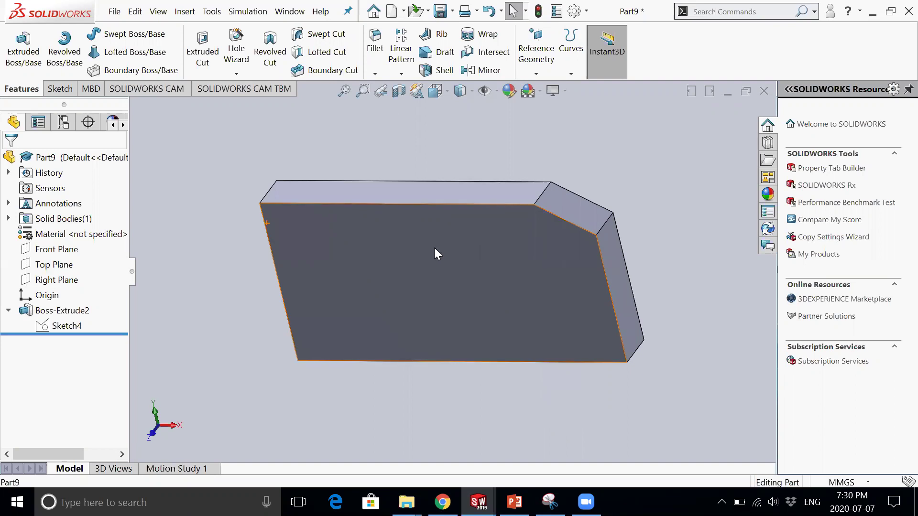
left_click(434, 249)
left_click(58, 89)
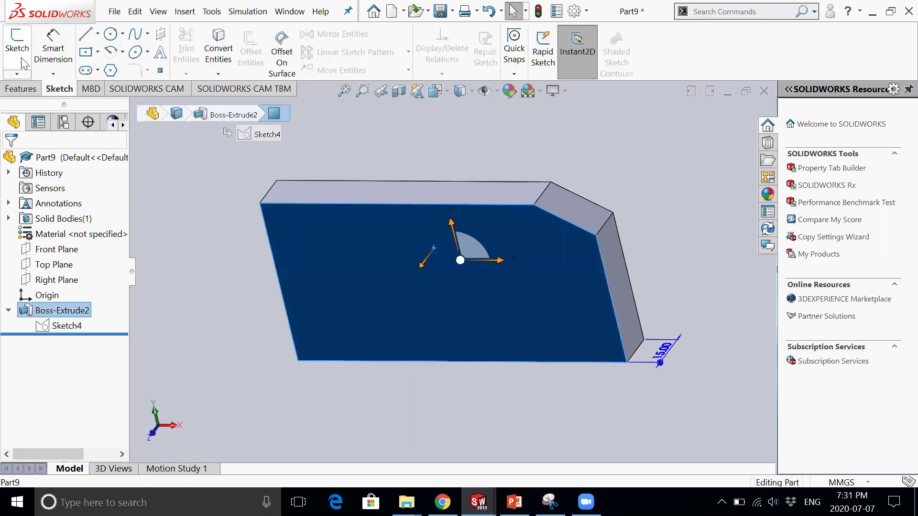
Step: Sketch a circle centred on the origin on the front face, dimensioned to Ø20
left_click(18, 51)
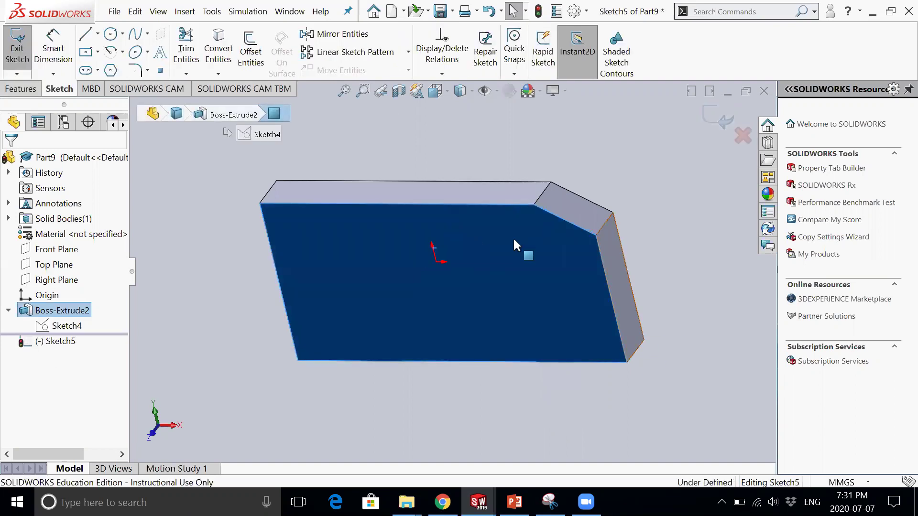
key("space")
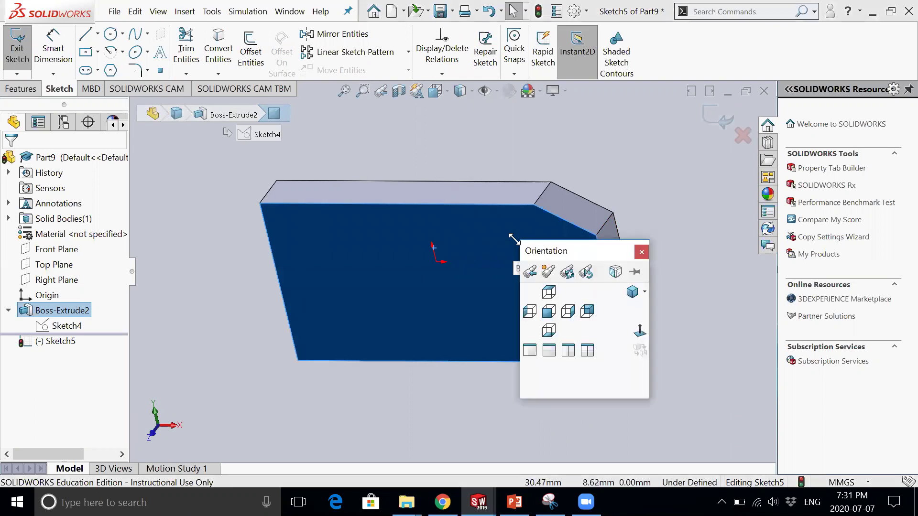
left_click(640, 330)
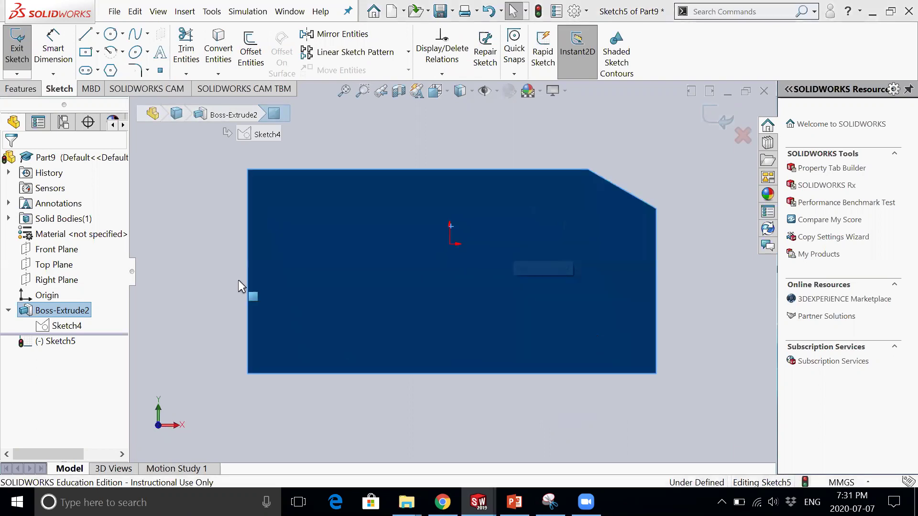
left_click(110, 33)
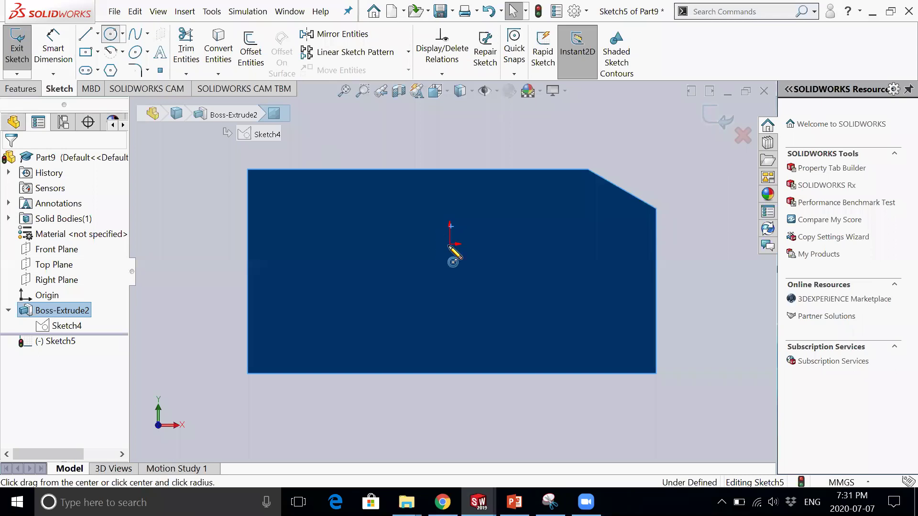
left_click_drag(449, 243, 453, 278)
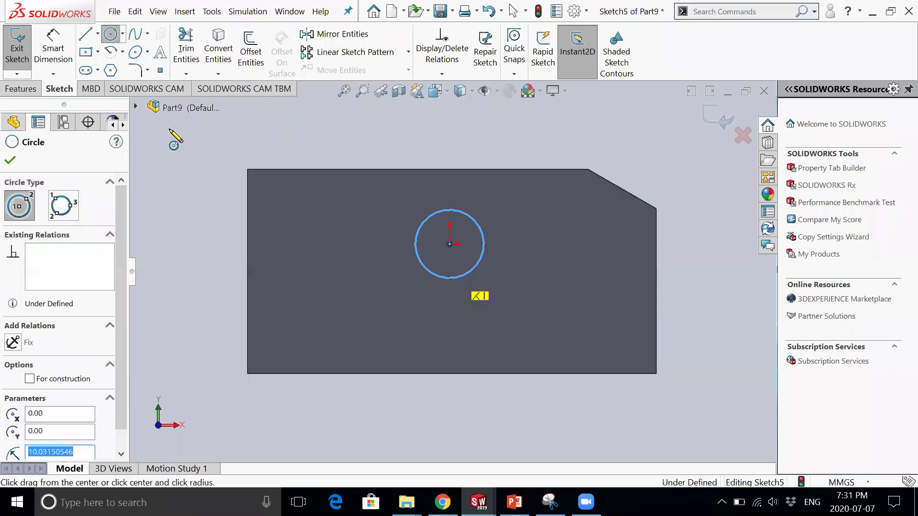
left_click(53, 48)
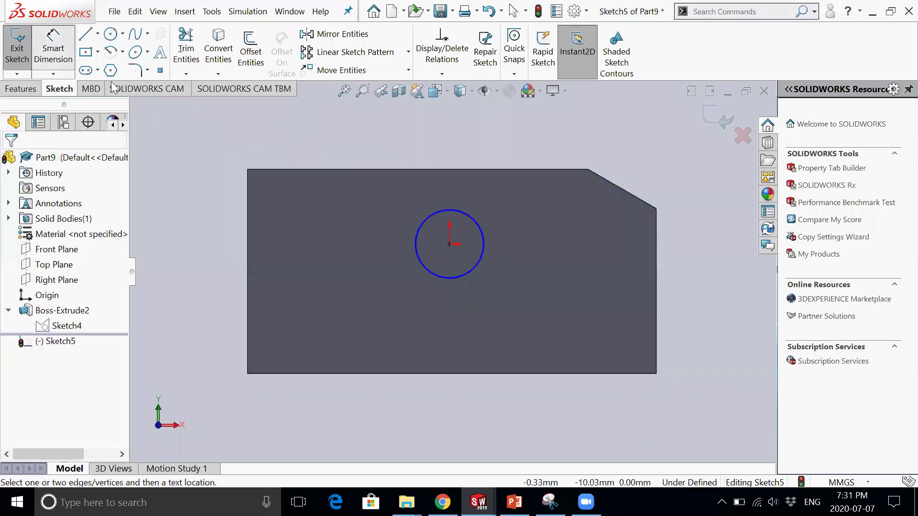
left_click(423, 220)
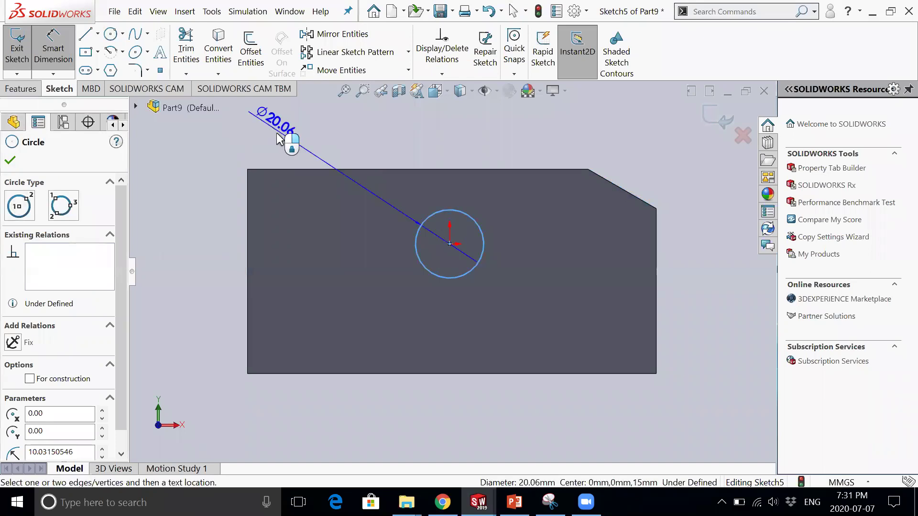
left_click(280, 139)
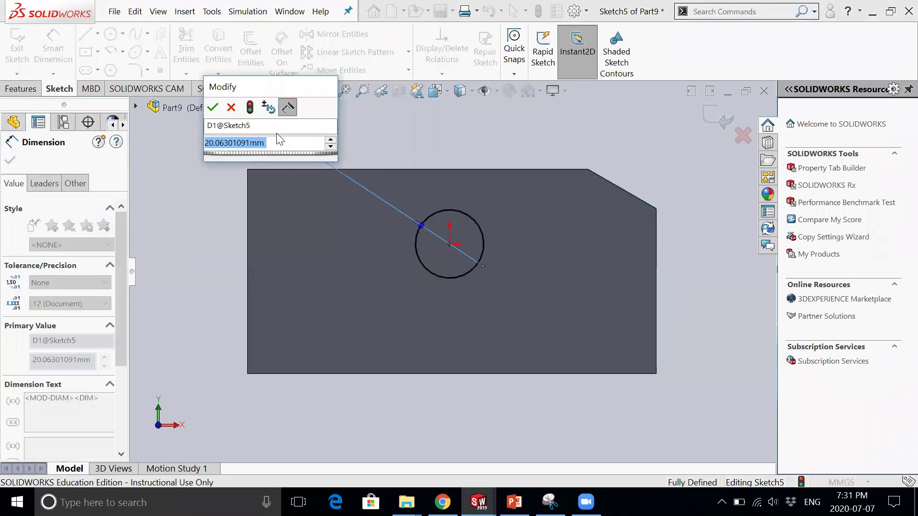
type("20")
key("Return")
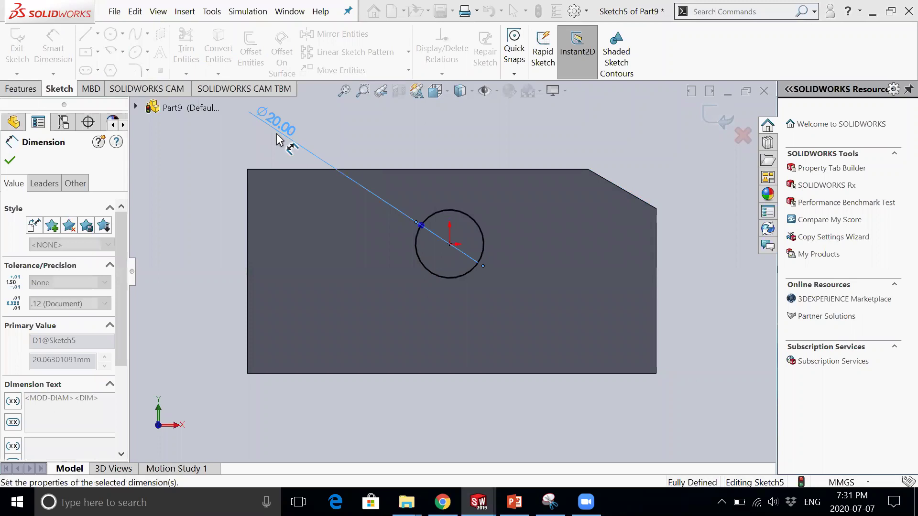
left_click(10, 162)
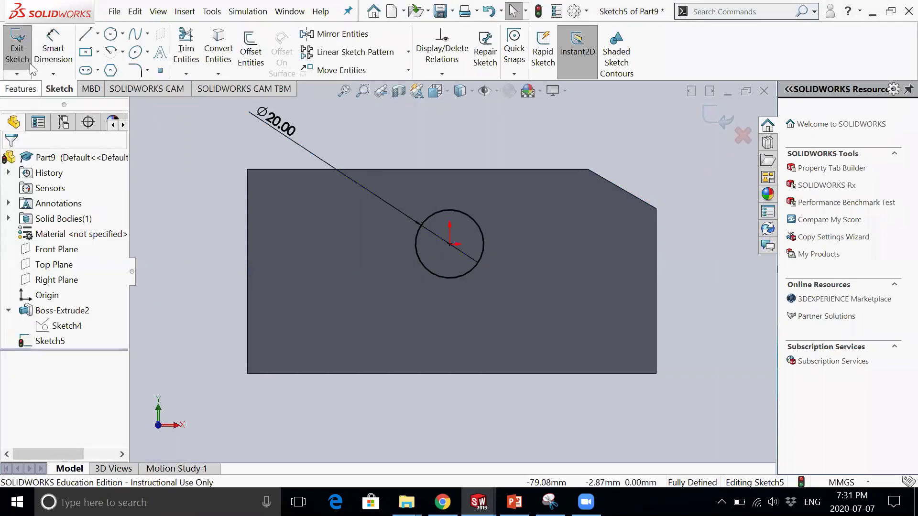
Step: Cut the Ø20 circle 15 mm deep as Cut-Extrude1 and select the plate's top face
left_click(18, 88)
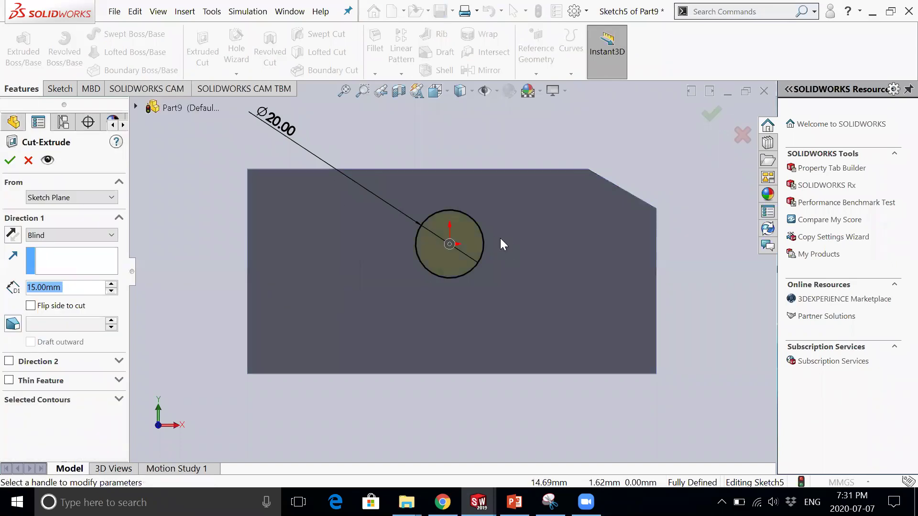
middle_click_drag(409, 322, 468, 291)
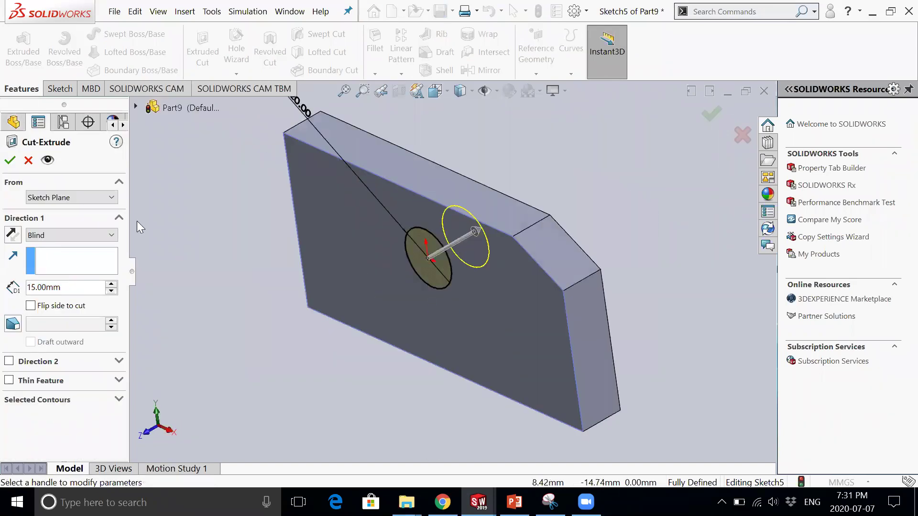
left_click(10, 160)
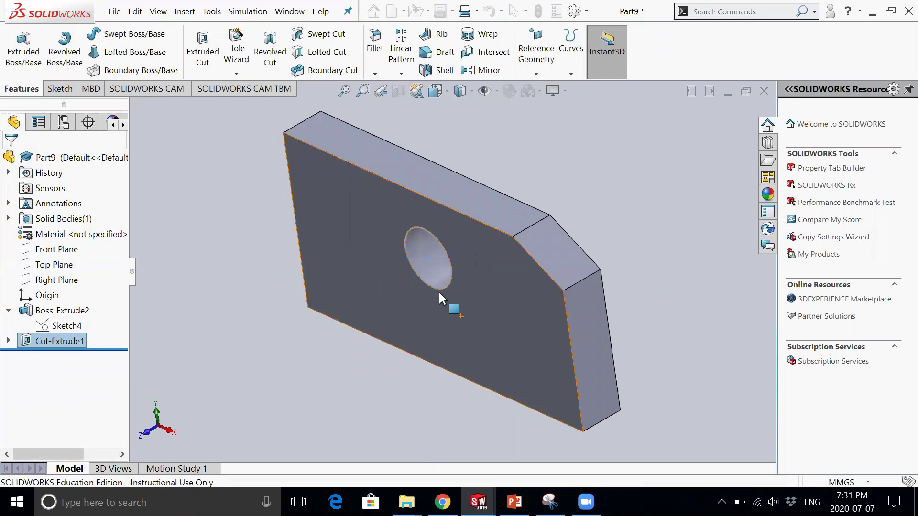
mouse_move(456, 244)
middle_mouse_down()
mouse_move(344, 241)
mouse_move(454, 270)
middle_mouse_up()
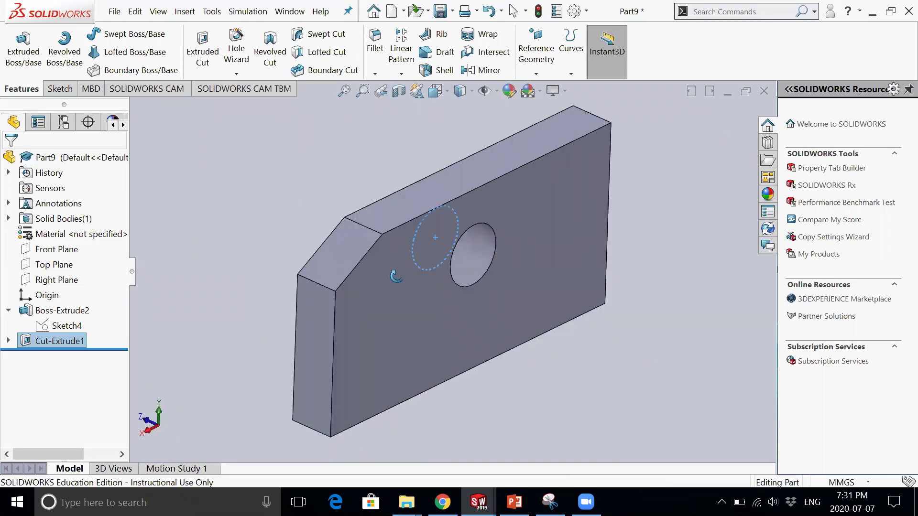
left_click(493, 170)
Step: Start a new sketch on the plate's top face and view it Normal To
left_click(58, 88)
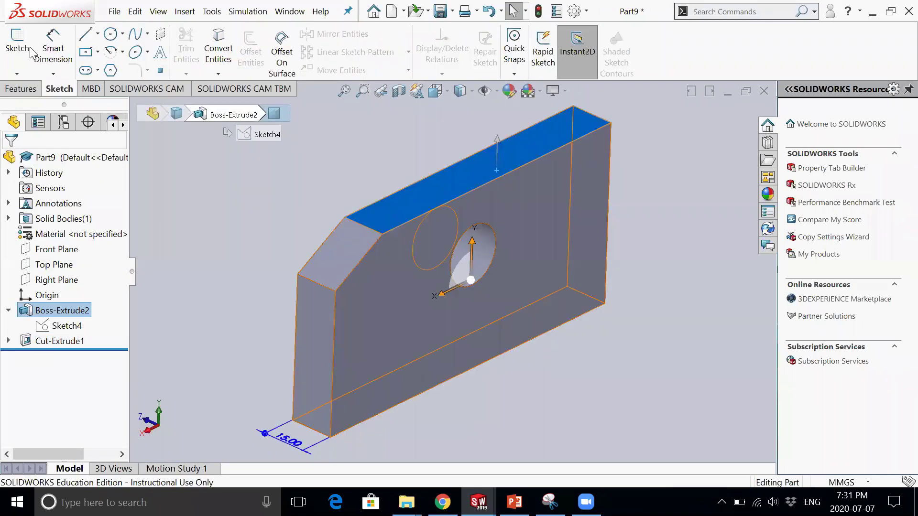
left_click(18, 46)
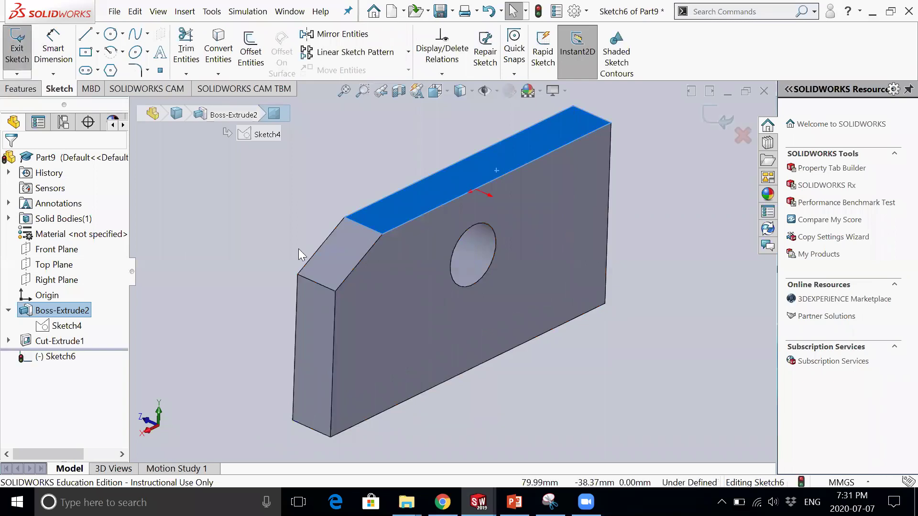
key("space")
left_click(322, 326)
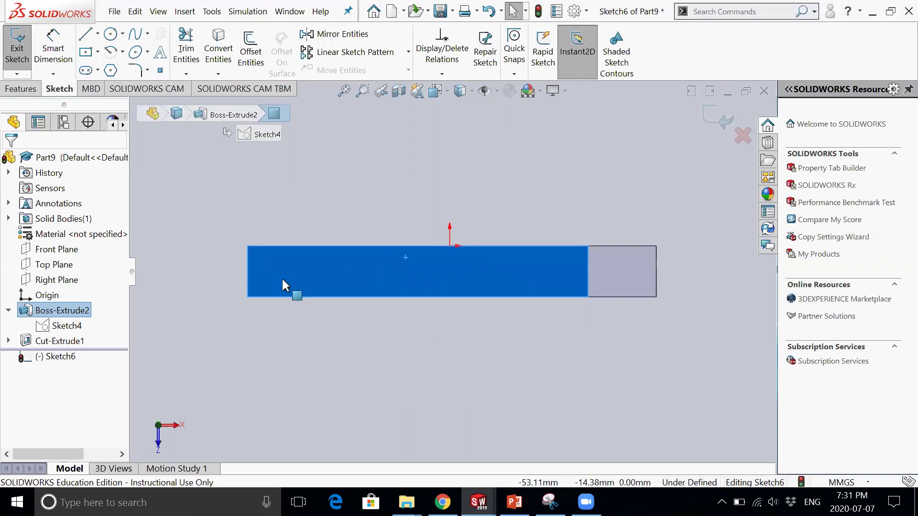
Step: Draw centerlines from the origin: a vertical 7 mm and a horizontal 15 mm
left_click(97, 34)
left_click(119, 70)
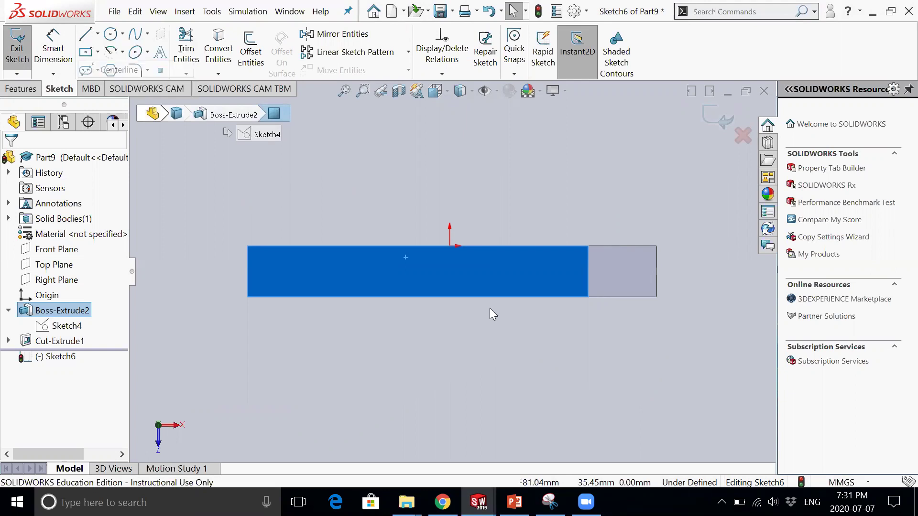
left_click(449, 246)
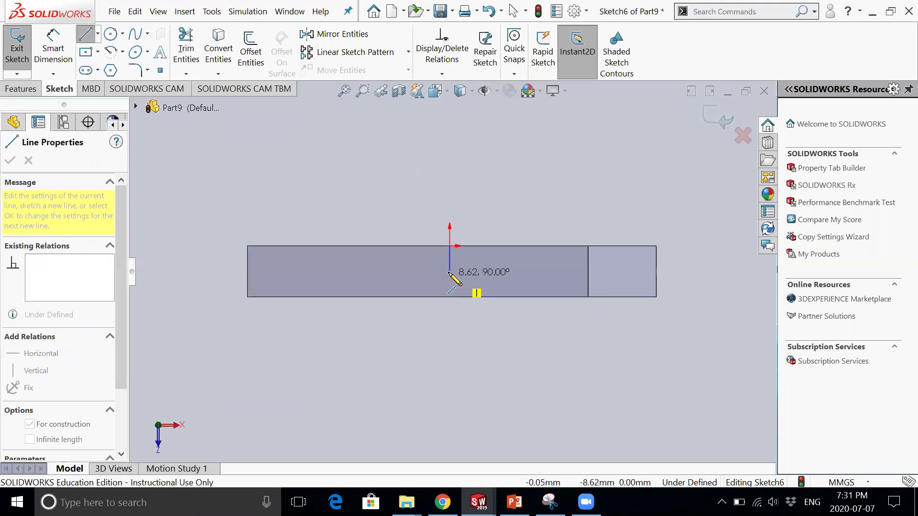
left_click(450, 272)
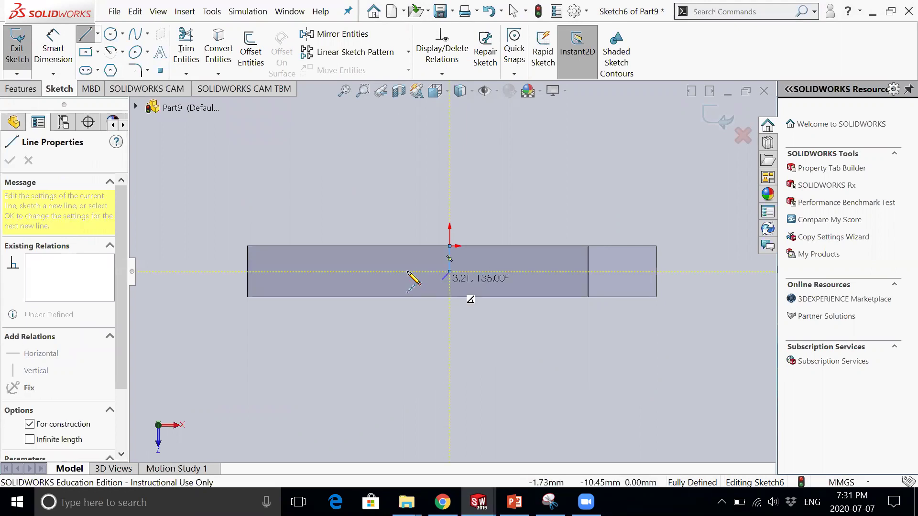
double_click(405, 272)
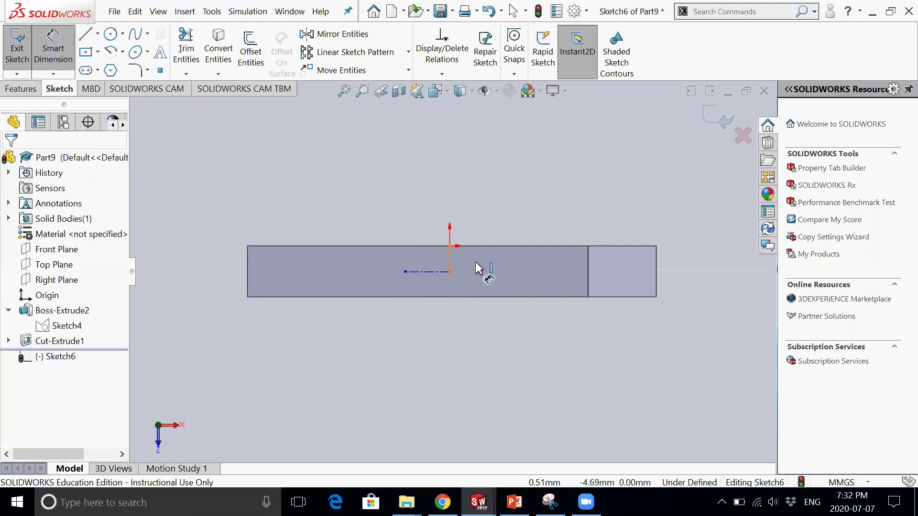
left_click(450, 260)
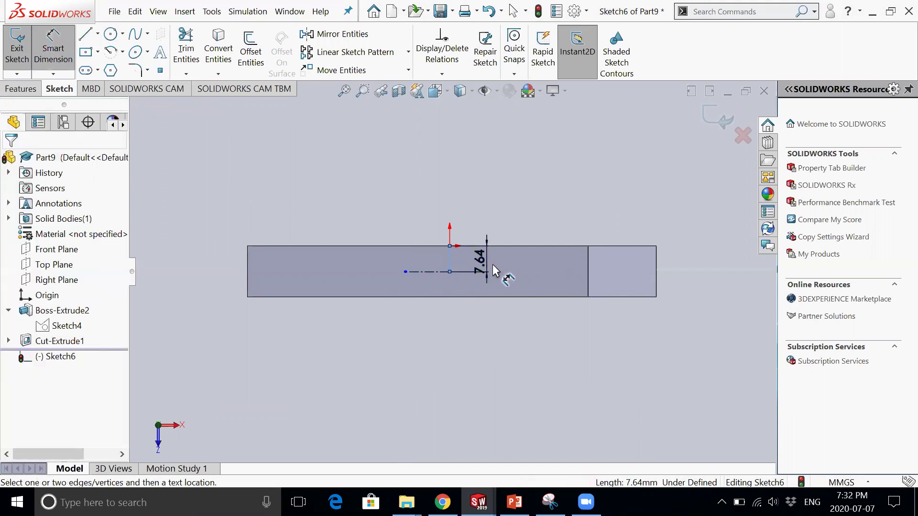
left_click(495, 268)
type("7")
key("Return")
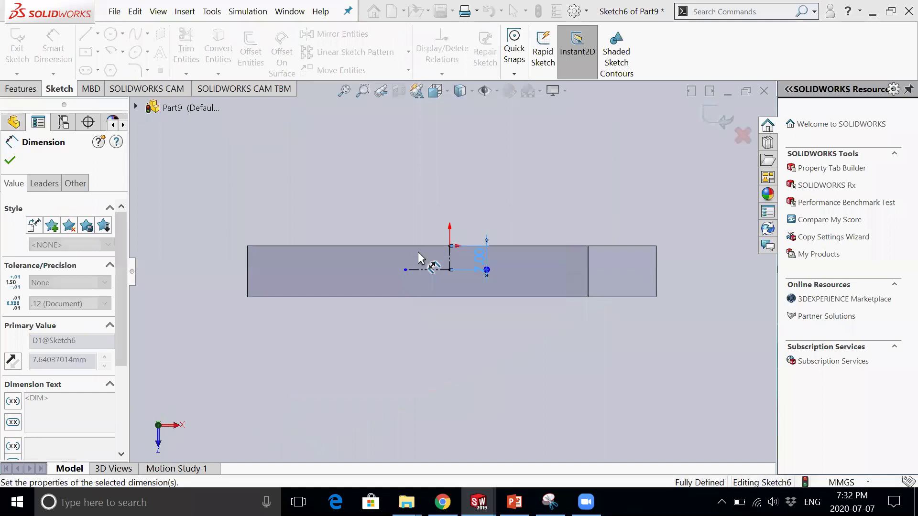
left_click(419, 270)
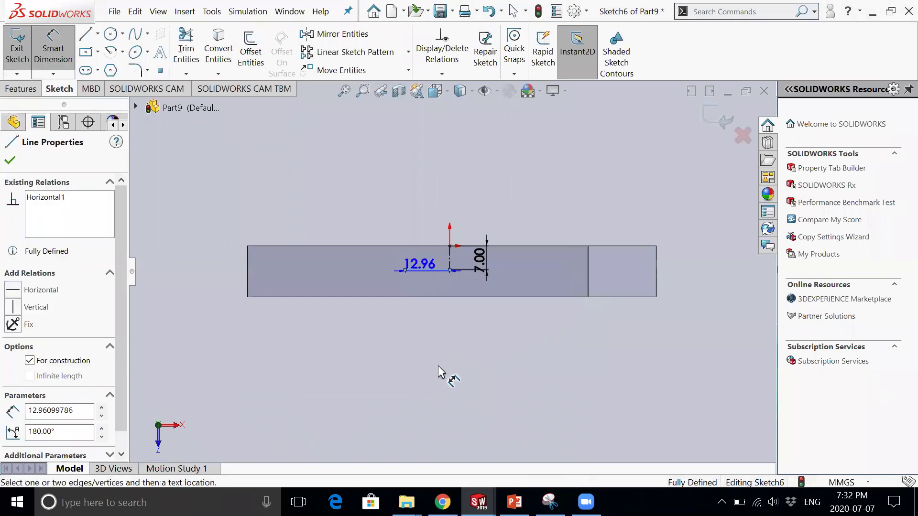
left_click(430, 365)
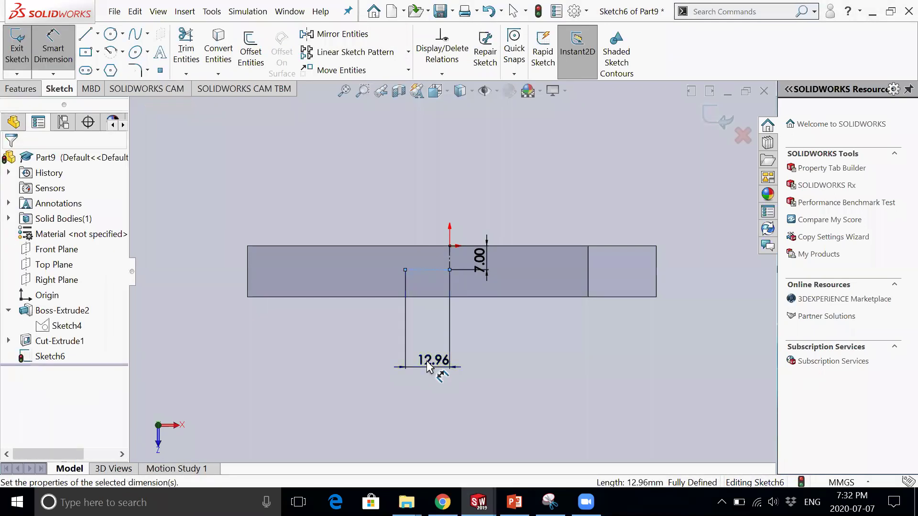
left_click(427, 362)
type("15")
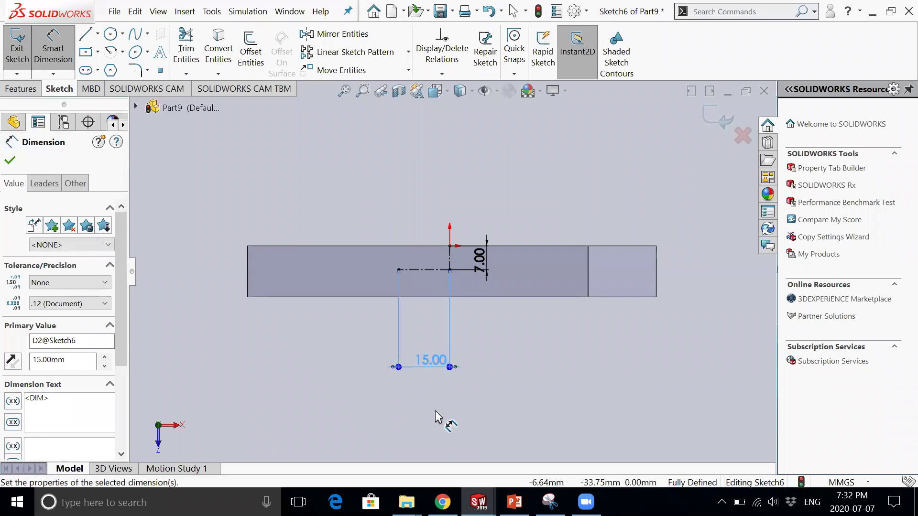
left_click(9, 161)
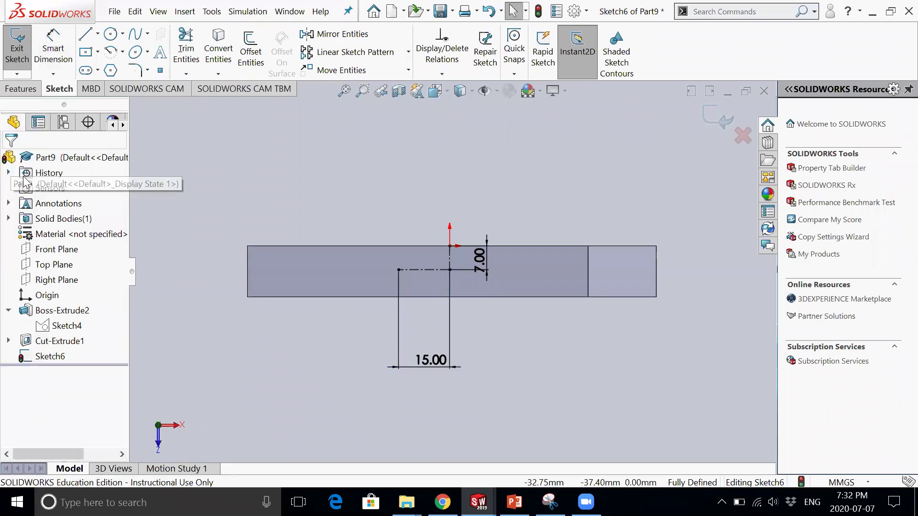
Step: Draw a circle at the centerline's end and dimension it Ø8
left_click(110, 33)
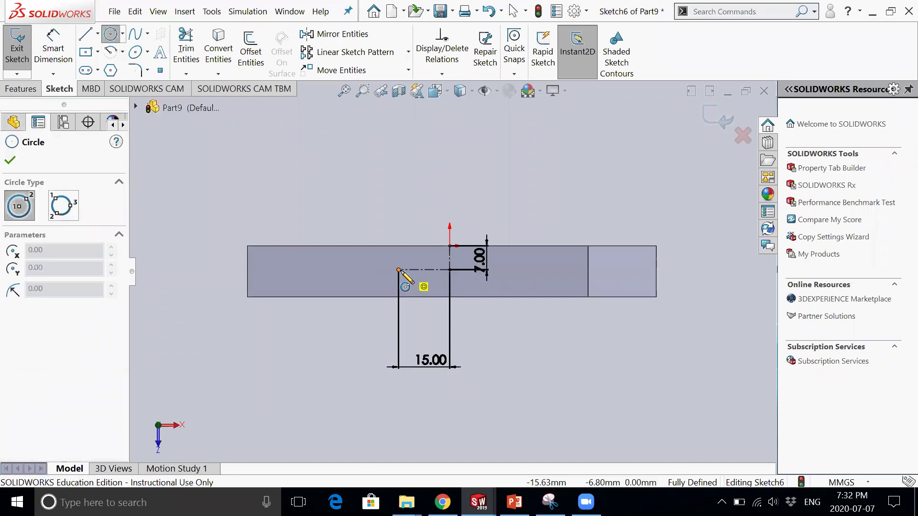
left_click(399, 270)
left_click(407, 282)
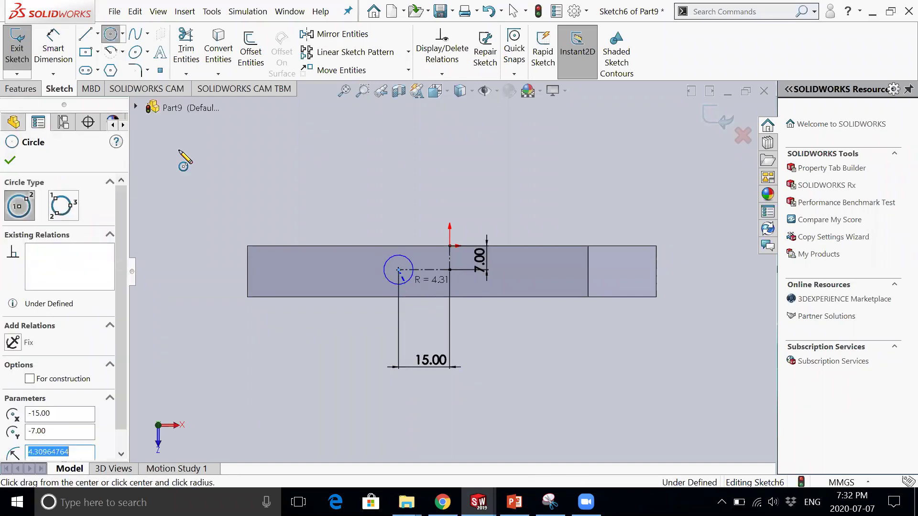
left_click(53, 47)
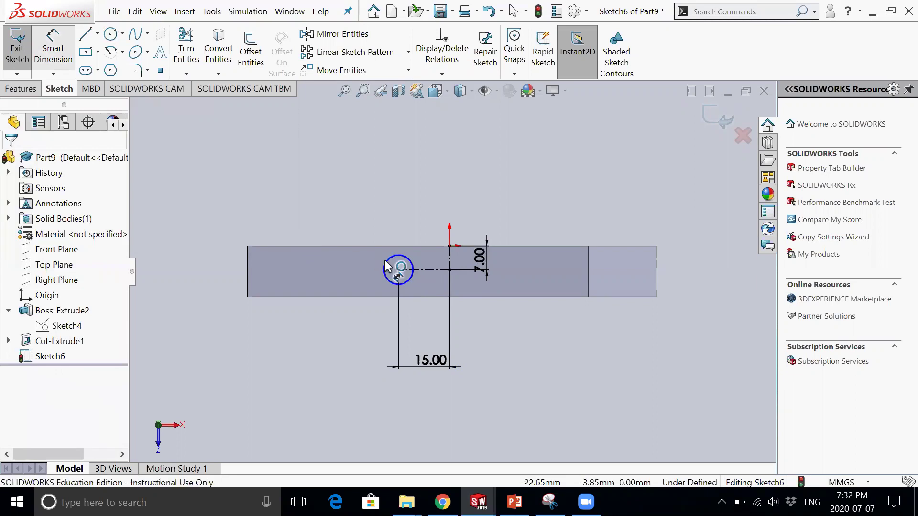
left_click(384, 260)
left_click(312, 227)
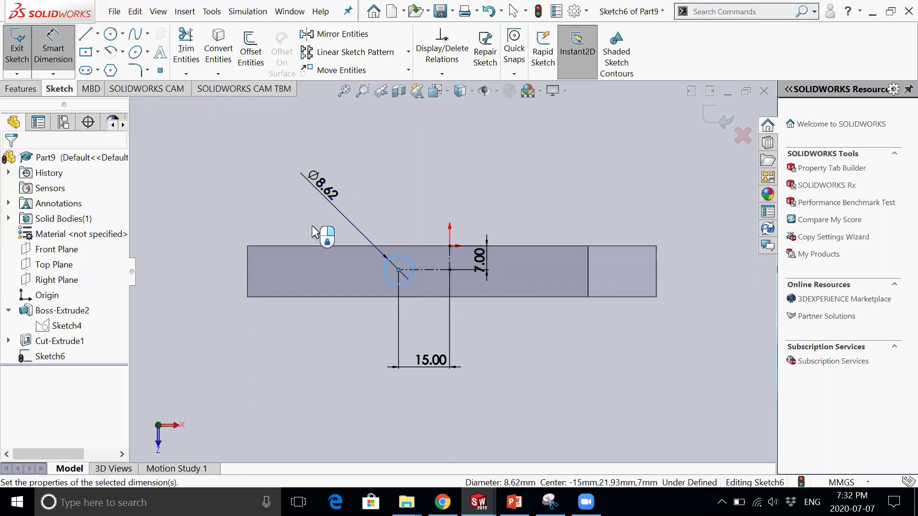
type("8")
key("Return")
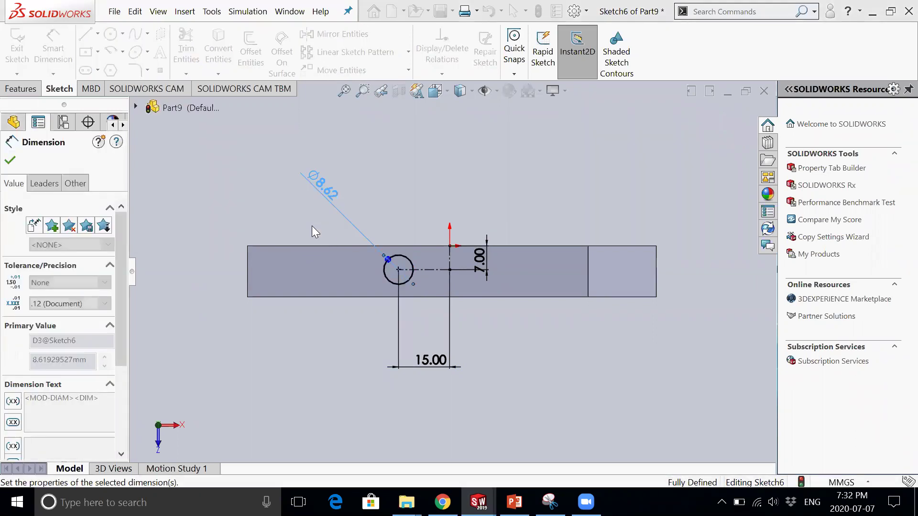
left_click(10, 161)
key("Escape")
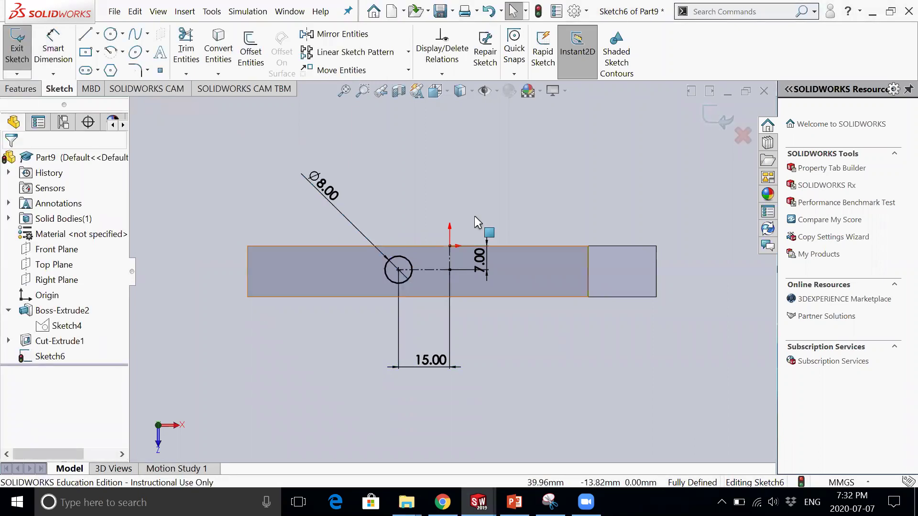
left_click(21, 89)
Step: Preview a Blind extruded cut of the Ø8 circle, raising the depth to 75 mm
left_click(202, 53)
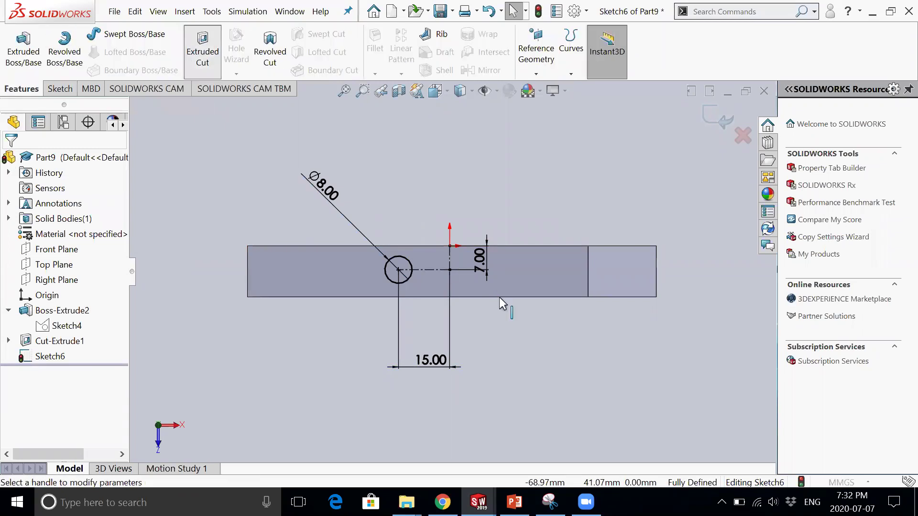
mouse_move(492, 140)
middle_mouse_down()
mouse_move(480, 121)
mouse_move(496, 138)
middle_mouse_up()
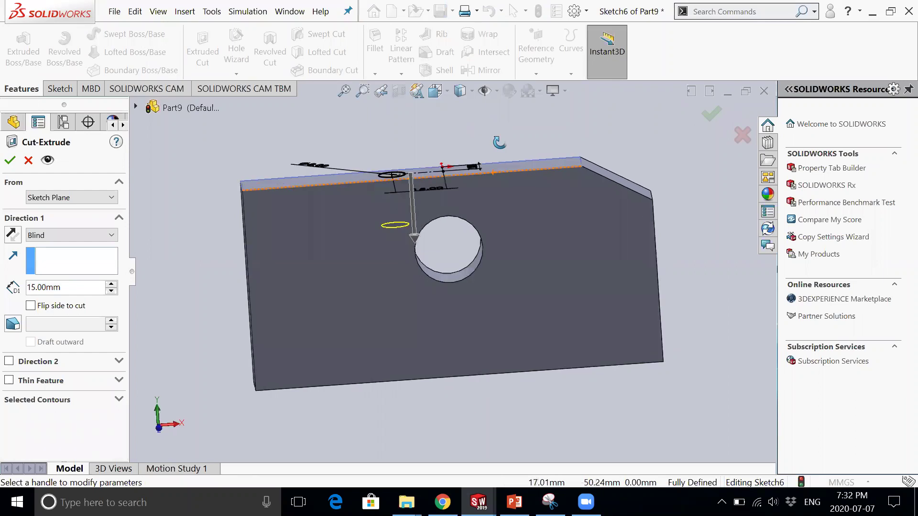
left_click(43, 235)
key("Escape")
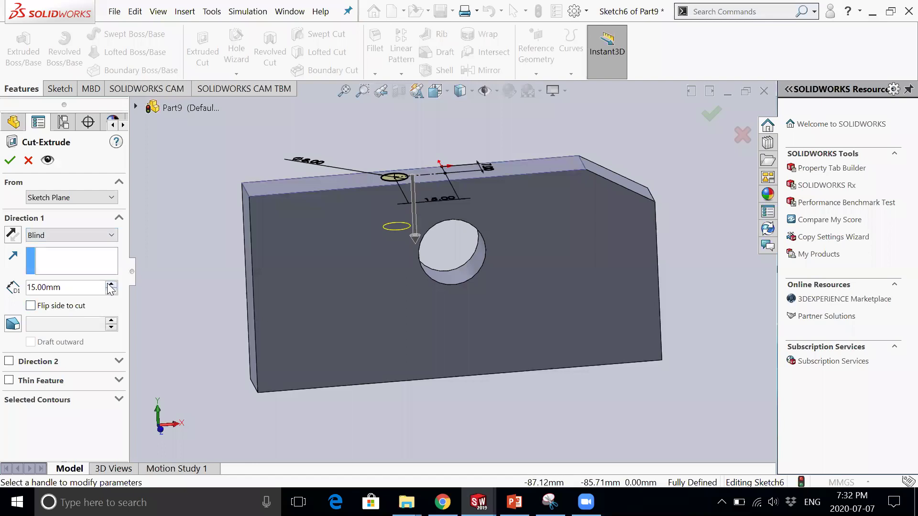
double_click(111, 285)
left_click(109, 285)
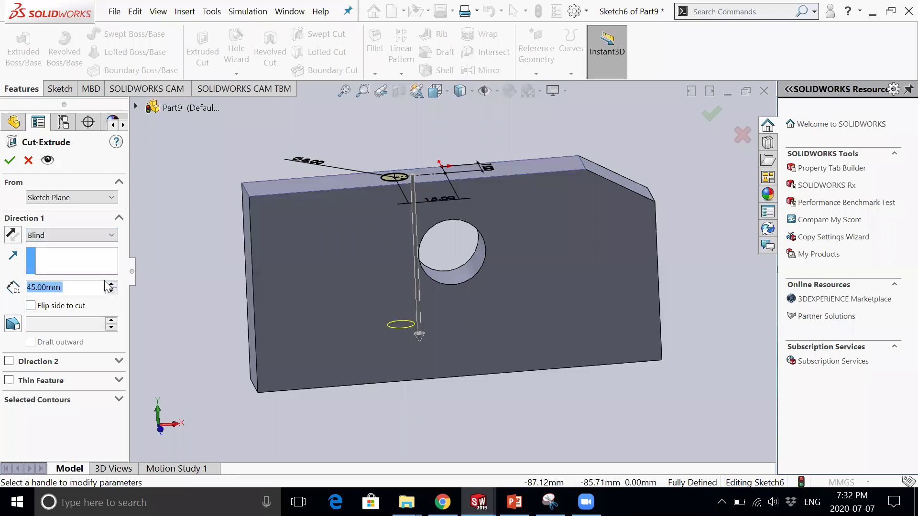
left_click(110, 283)
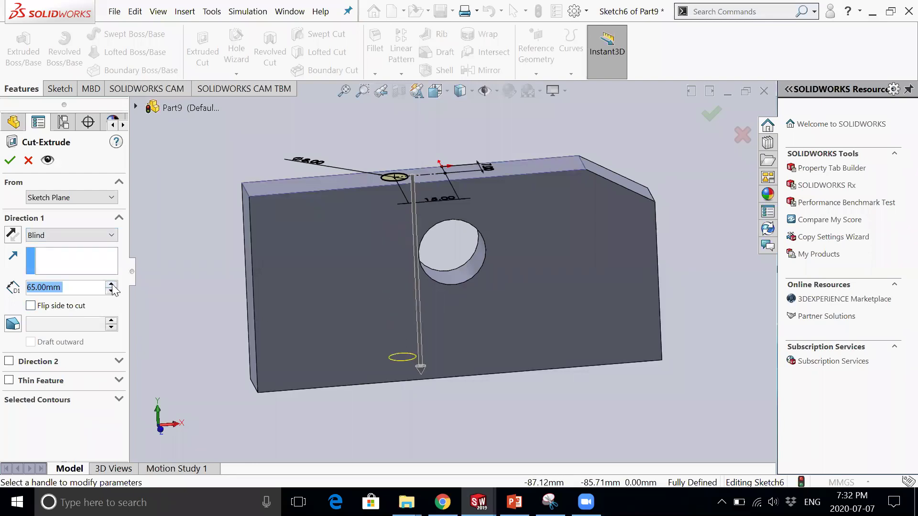
left_click(111, 286)
mouse_move(455, 320)
middle_mouse_down()
mouse_move(425, 266)
mouse_move(468, 280)
mouse_move(493, 311)
mouse_move(500, 352)
mouse_move(391, 345)
mouse_move(471, 381)
mouse_move(494, 373)
mouse_move(493, 349)
middle_mouse_up()
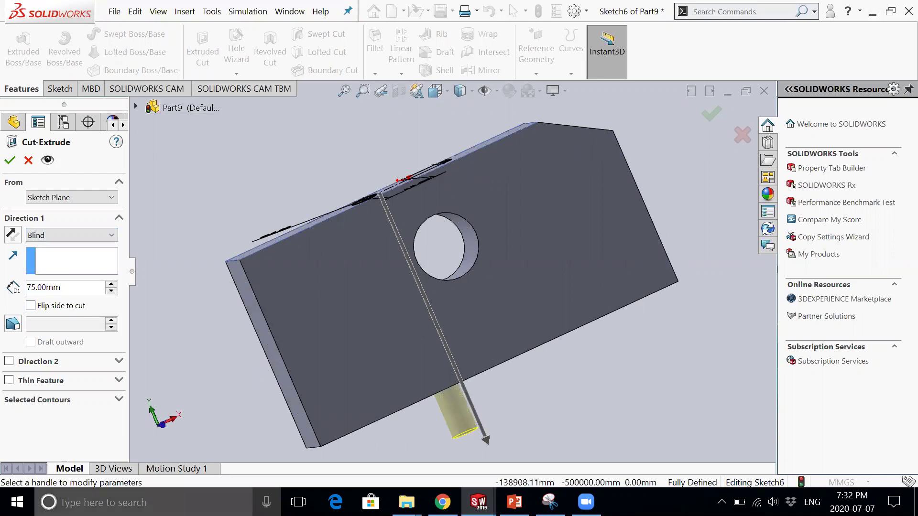
Step: Capture the rotated plate view as a new snip in Snipping Tool
key("alt+Tab")
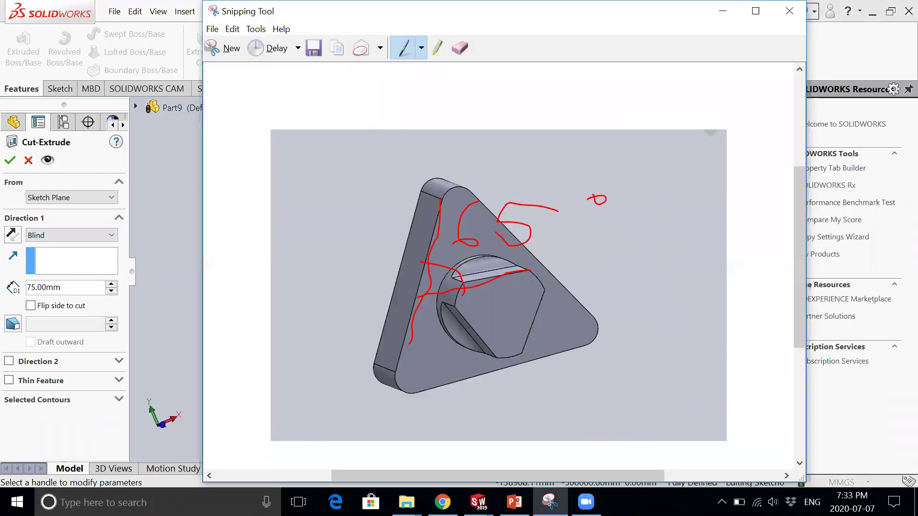
left_click(224, 49)
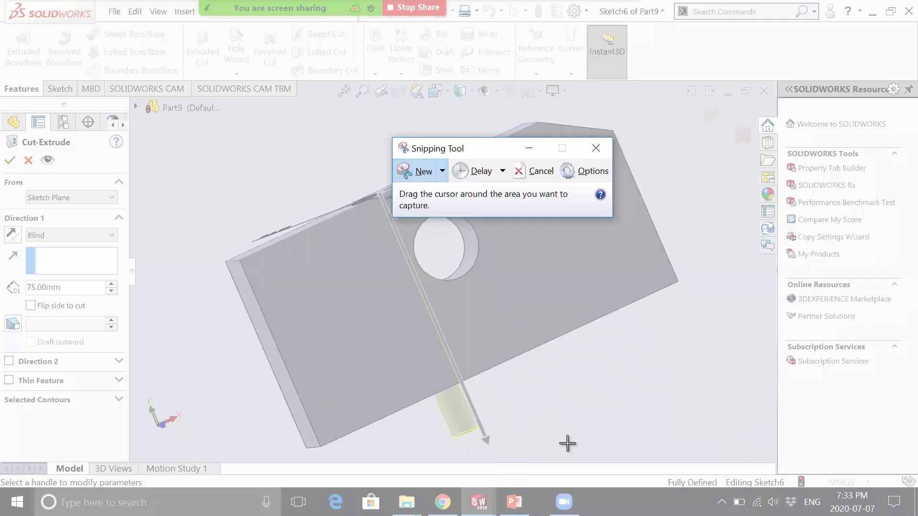
left_click_drag(181, 132, 646, 467)
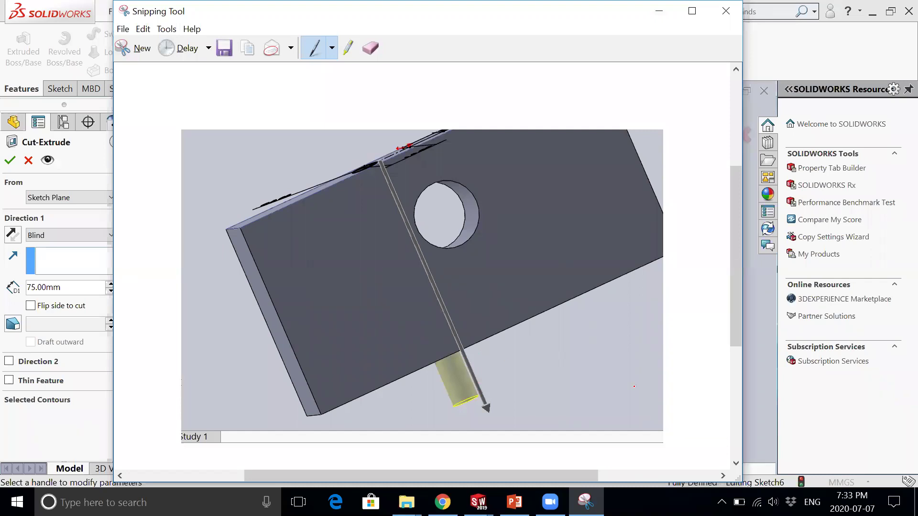
Step: Circle the cut's arrow shaft and the plate corners in red freehand, then minimize the snip
mouse_move(633, 368)
left_mouse_down()
mouse_move(608, 374)
mouse_move(631, 372)
left_mouse_up()
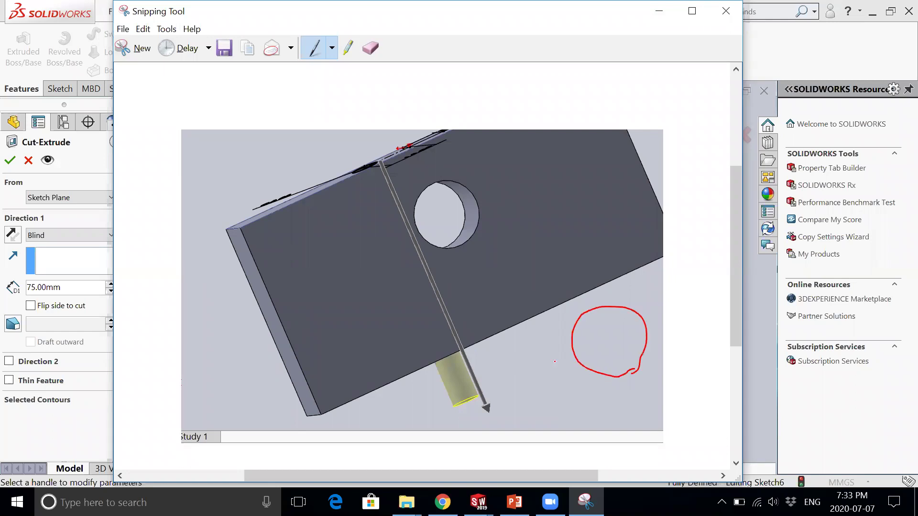
left_click_drag(496, 296, 495, 370)
left_click_drag(536, 335, 492, 369)
left_click_drag(257, 321, 289, 305)
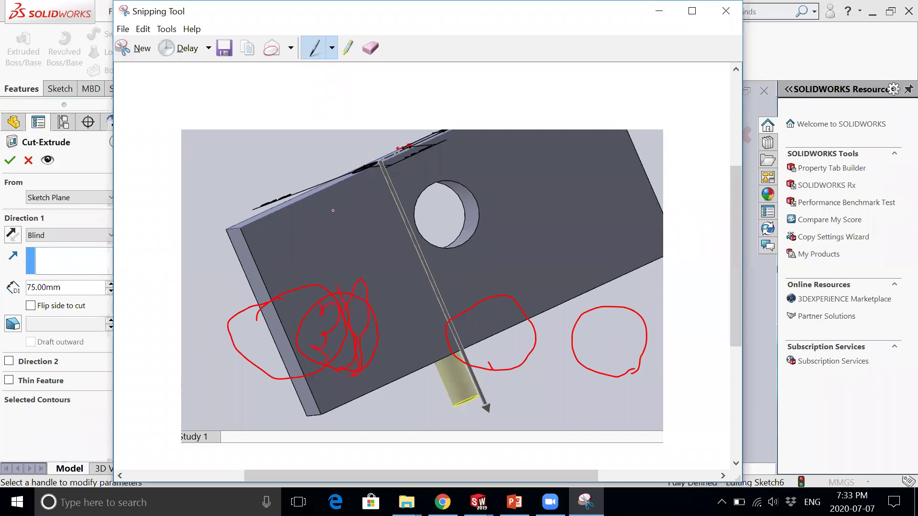
left_click_drag(340, 163, 314, 259)
left_click_drag(340, 164, 316, 191)
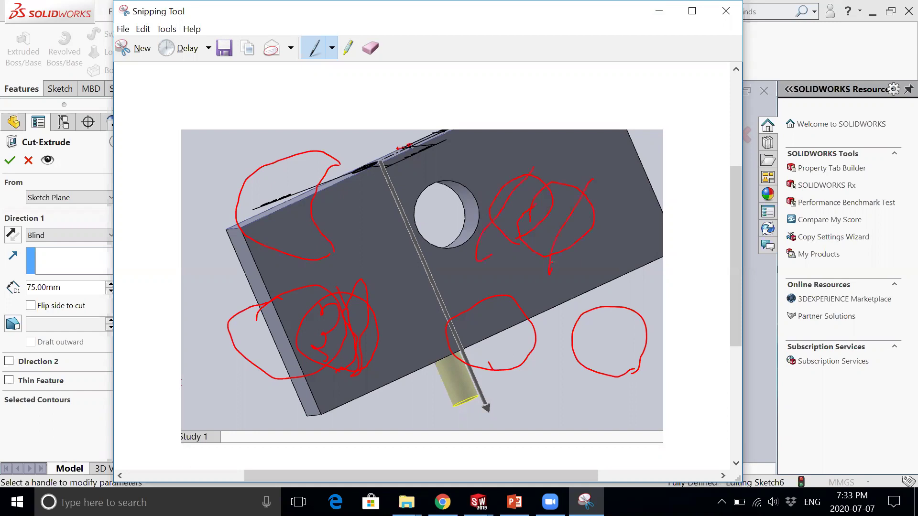
mouse_move(522, 165)
left_mouse_down()
mouse_move(539, 72)
mouse_move(523, 163)
left_mouse_up()
left_click(659, 10)
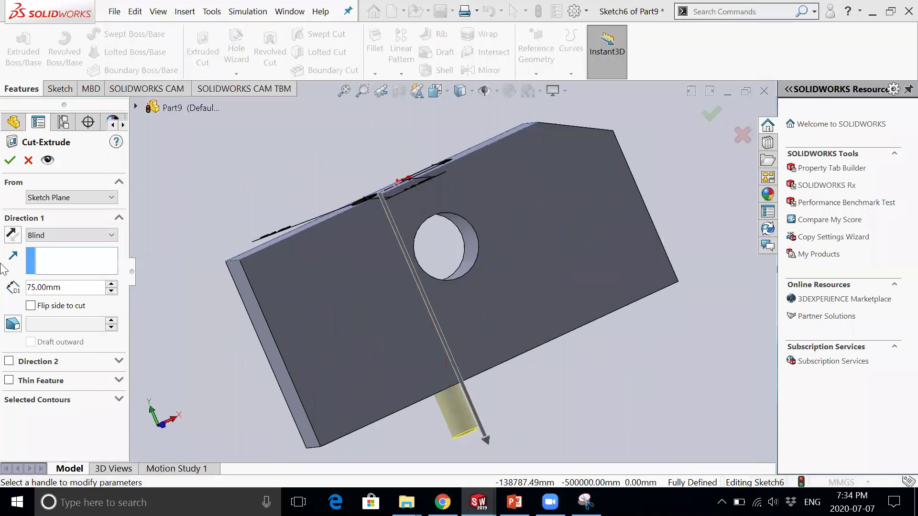
Step: Raise Sketch6's Ø8 blind cut depth to 105 mm and accept it as Cut-Extrude2
left_click(112, 285)
left_click(111, 284)
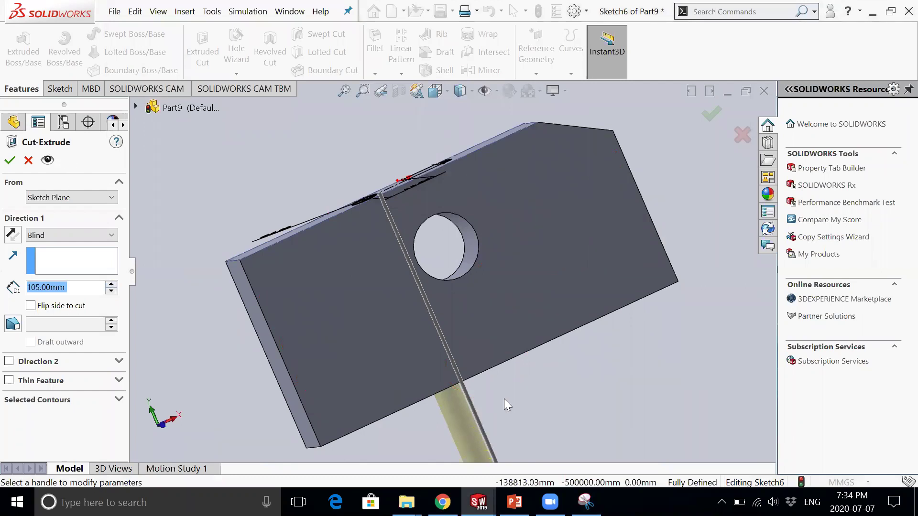
scroll(504, 399, "down", 2)
scroll(511, 396, "up", 4)
scroll(457, 274, "up", 1)
key("Return")
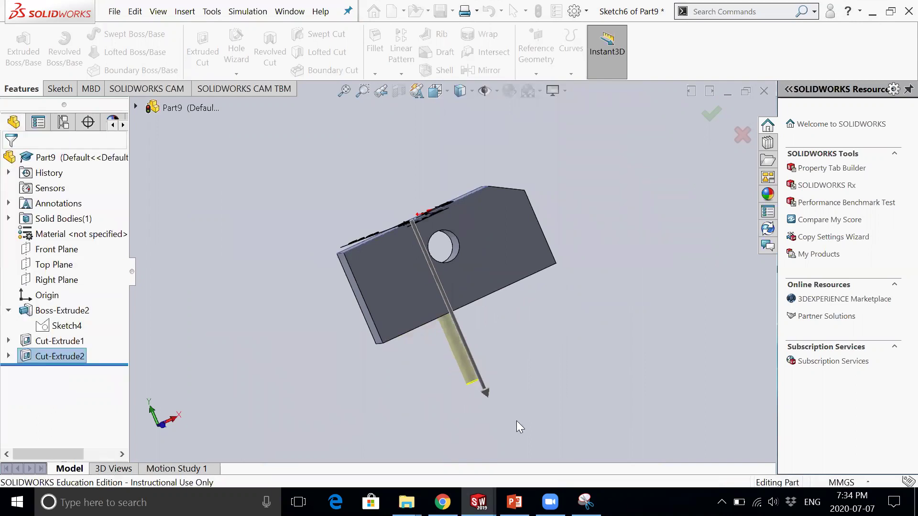
mouse_move(466, 324)
middle_mouse_down()
mouse_move(434, 206)
mouse_move(624, 259)
mouse_move(703, 245)
middle_mouse_up()
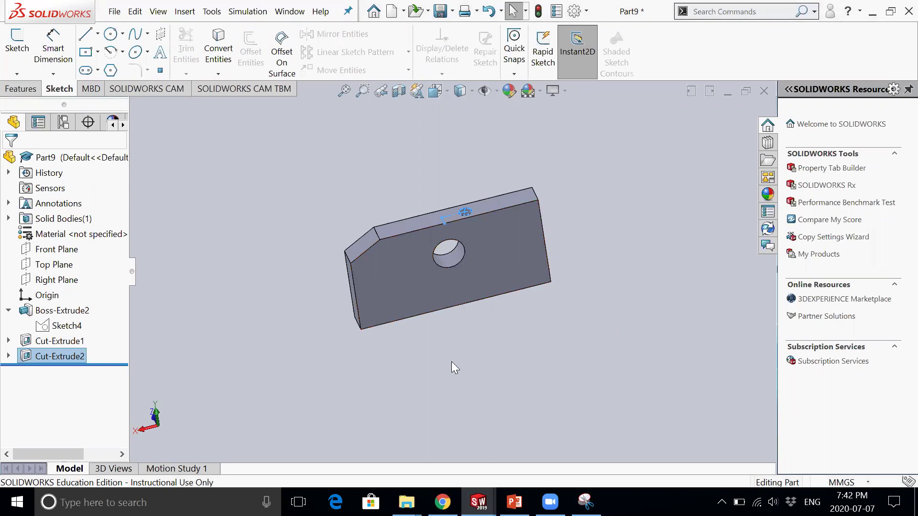
left_click(19, 89)
left_click(60, 90)
left_click(496, 228)
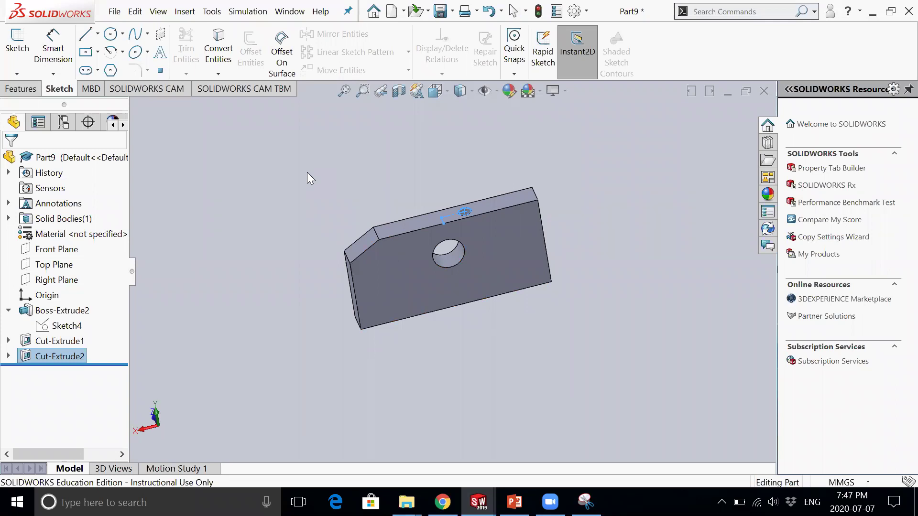
Step: Orbit the Part9 plate until its top face is edge-on, revealing the Ø8 hole
mouse_move(310, 178)
middle_mouse_down("ctrl")
mouse_move(492, 213)
mouse_move(189, 203)
mouse_move(519, 248)
mouse_move(377, 246)
mouse_move(259, 221)
mouse_move(421, 254)
mouse_move(436, 211)
middle_mouse_up("ctrl")
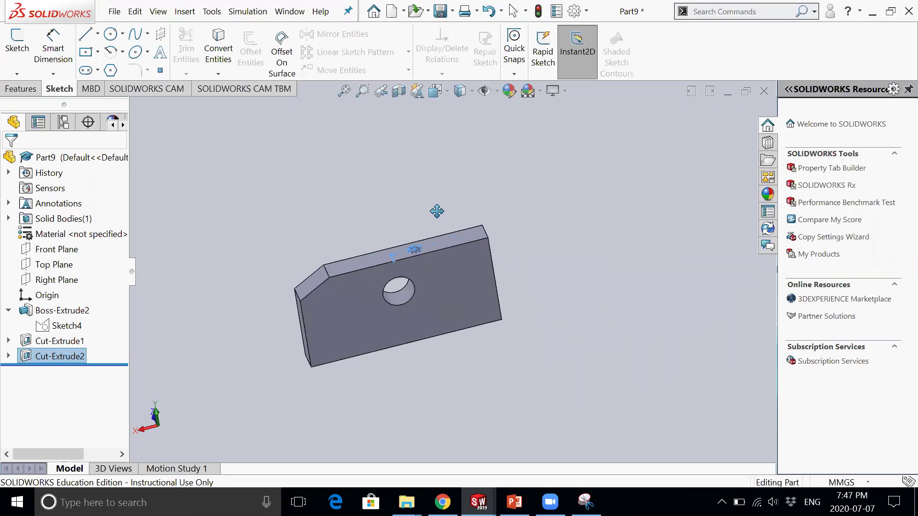
key("Escape")
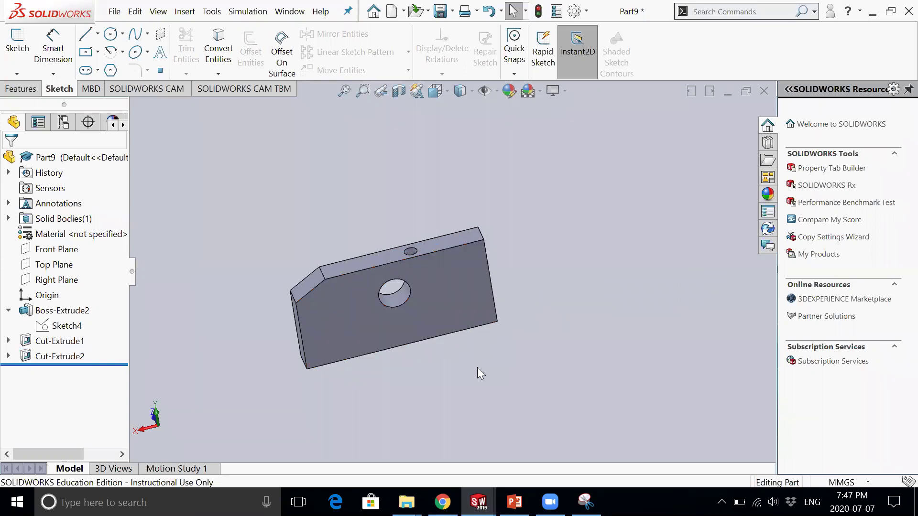
middle_click_drag(477, 367, 438, 359)
middle_click_drag(477, 399, 508, 314)
mouse_move(375, 228)
middle_mouse_down()
mouse_move(336, 287)
mouse_move(437, 266)
middle_mouse_up()
middle_click_drag(422, 196, 289, 205)
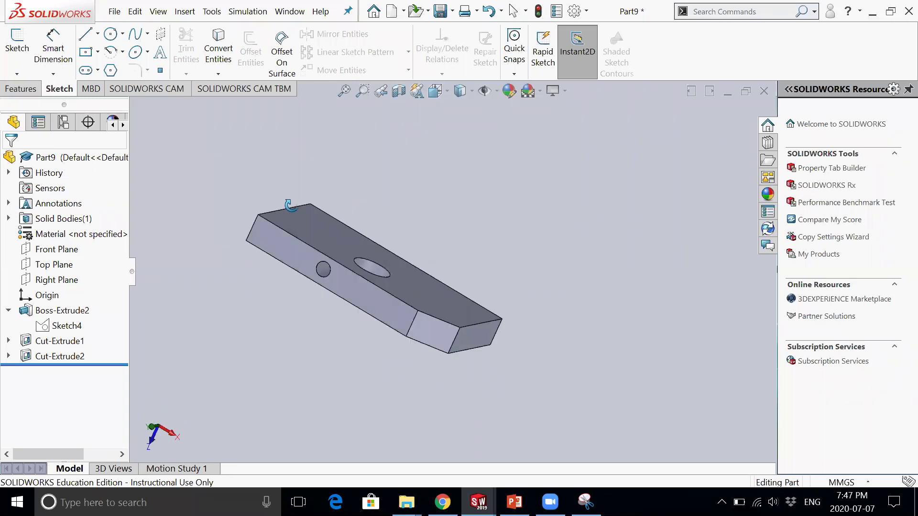
mouse_move(562, 274)
middle_mouse_down()
mouse_move(424, 232)
mouse_move(400, 311)
middle_mouse_up()
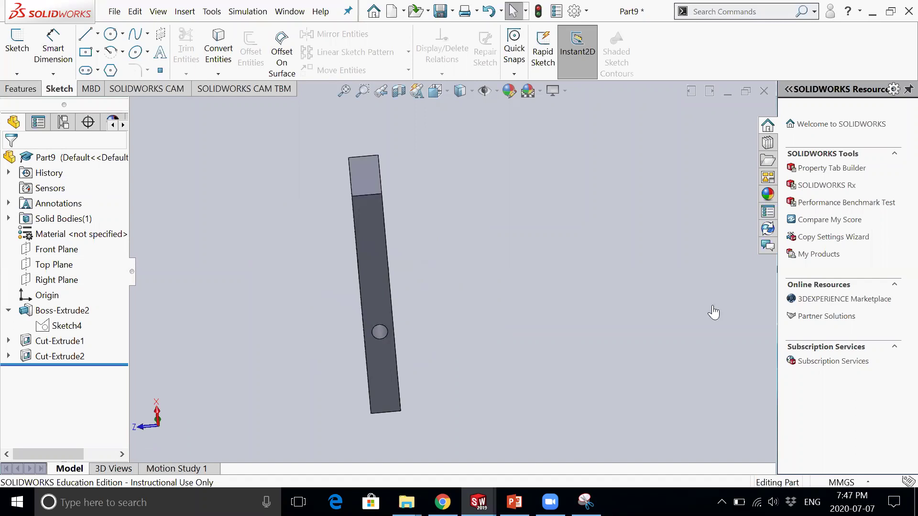
Step: Switch the plate to the Front standard view
left_click(439, 95)
left_click(444, 96)
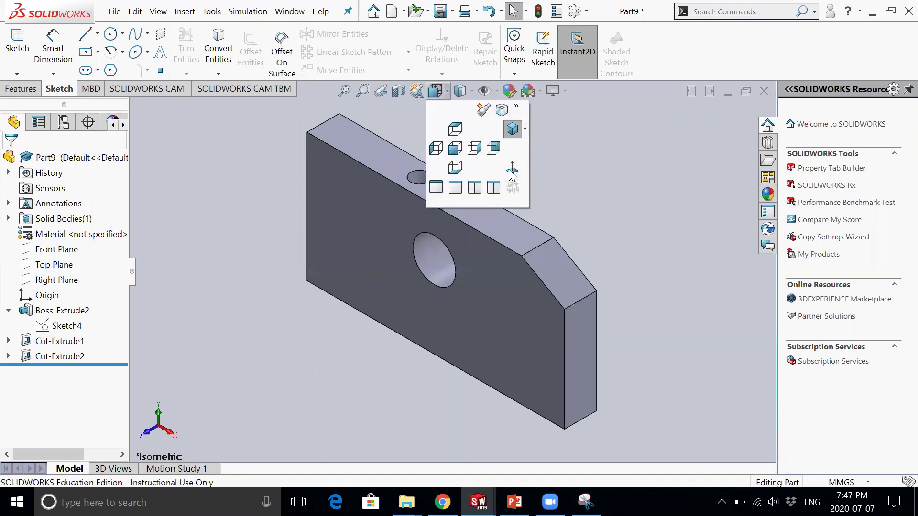
left_click(513, 171)
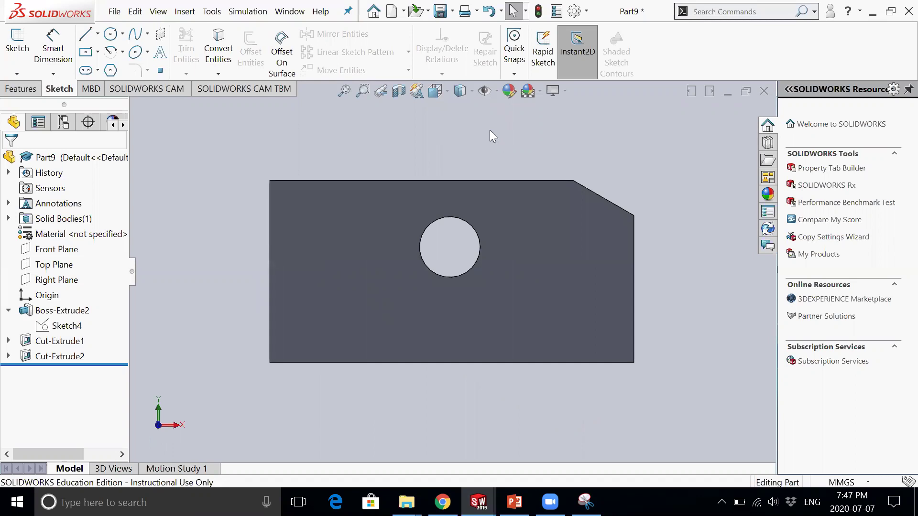
Step: Return the plate to Isometric view and minimize the Part9 window
key("space")
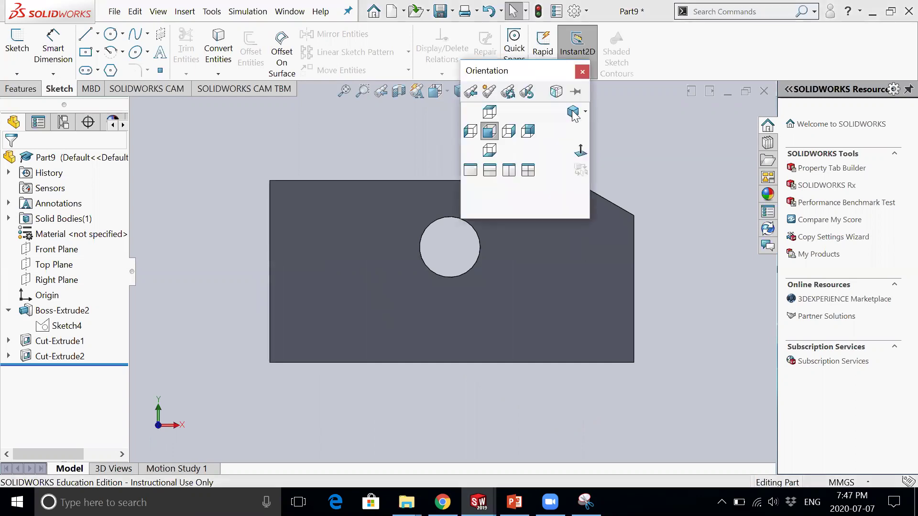
left_click(455, 112)
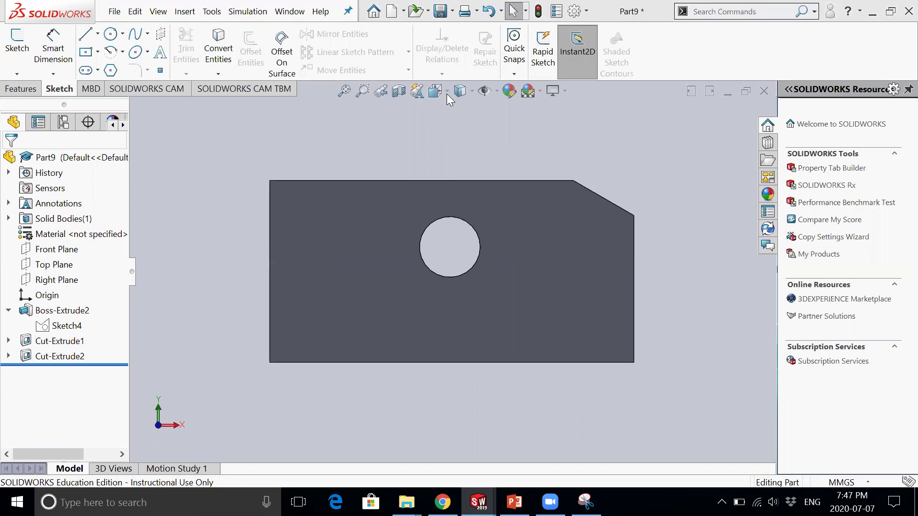
left_click(447, 94)
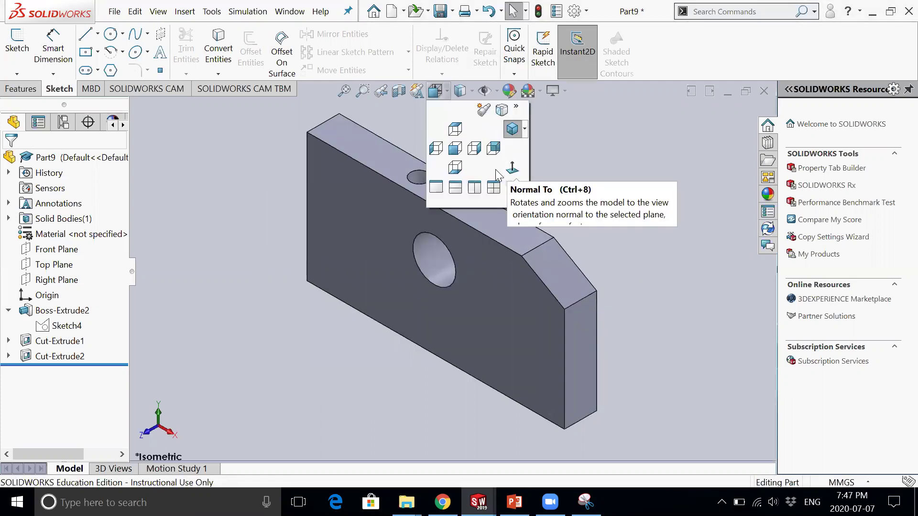
left_click(274, 173)
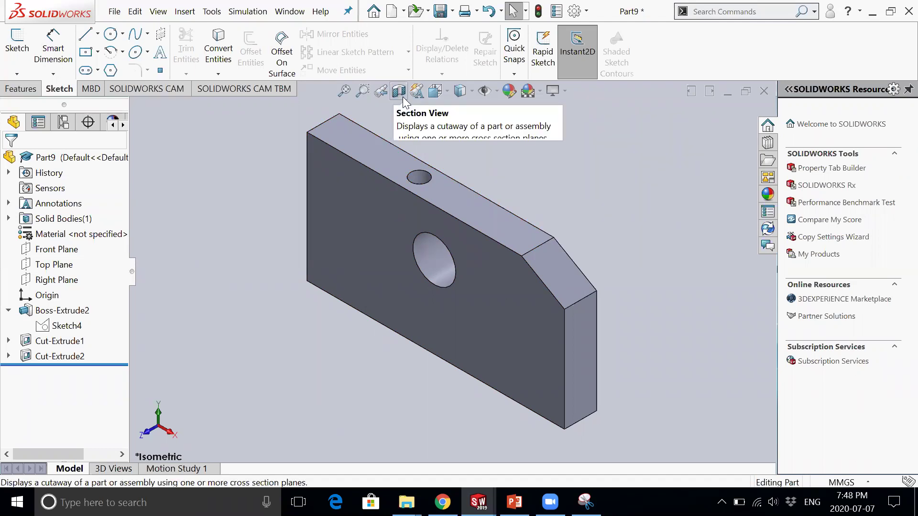
left_click(730, 95)
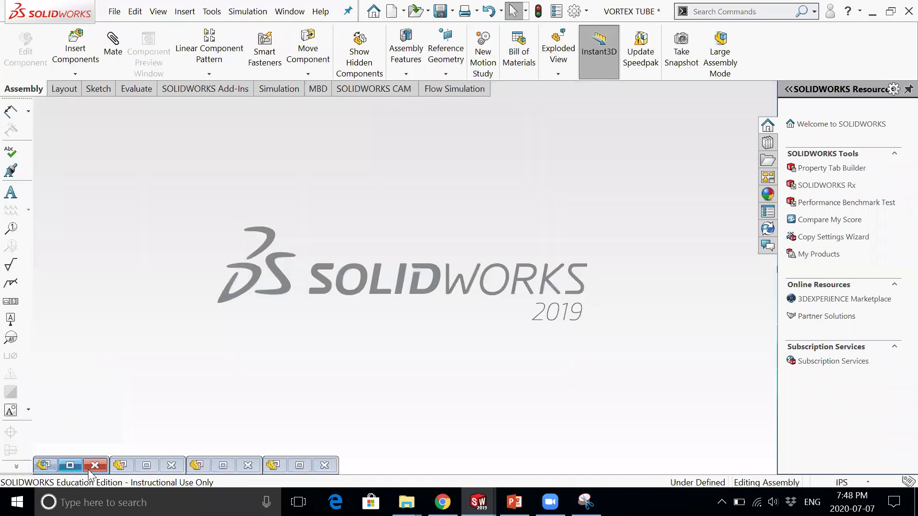
Step: Restore the VORTEX TUBE window, show Flow Simulation tools, and zoom in on the screw's Cut Plot 1
left_click(45, 466)
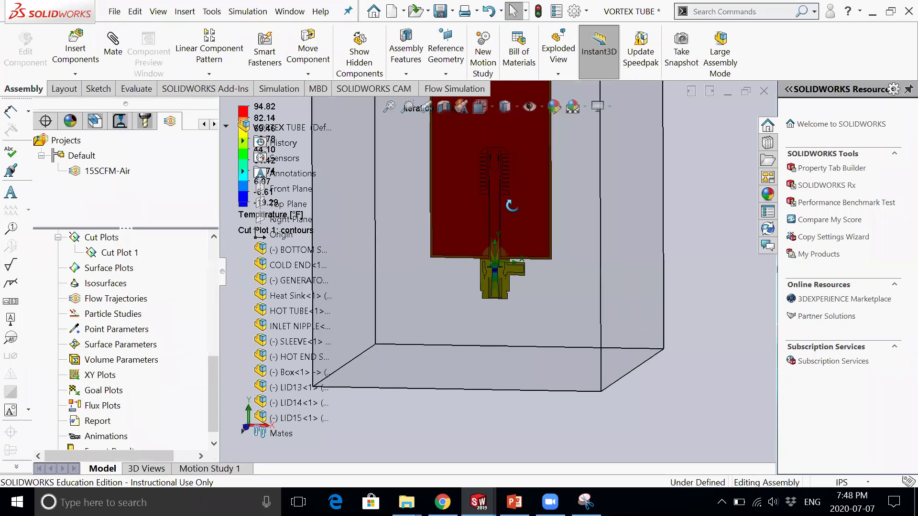
middle_click_drag(511, 205, 508, 215)
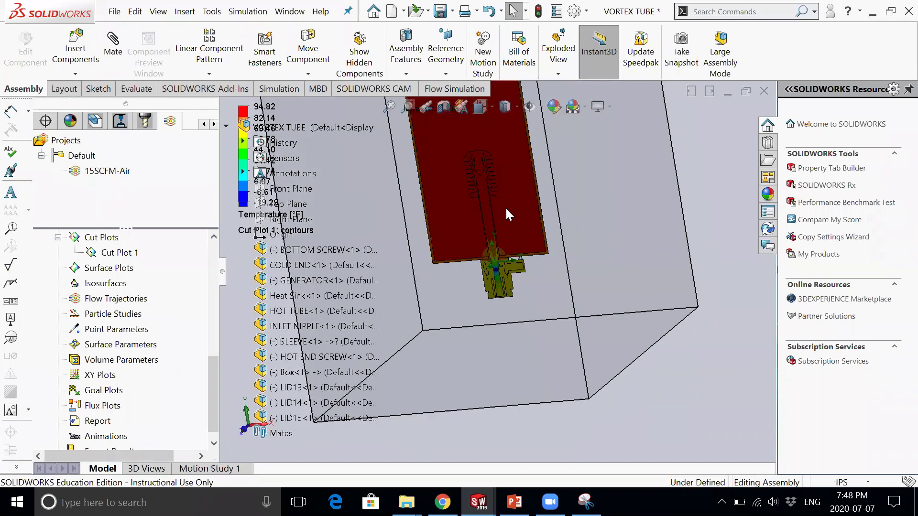
left_click(437, 91)
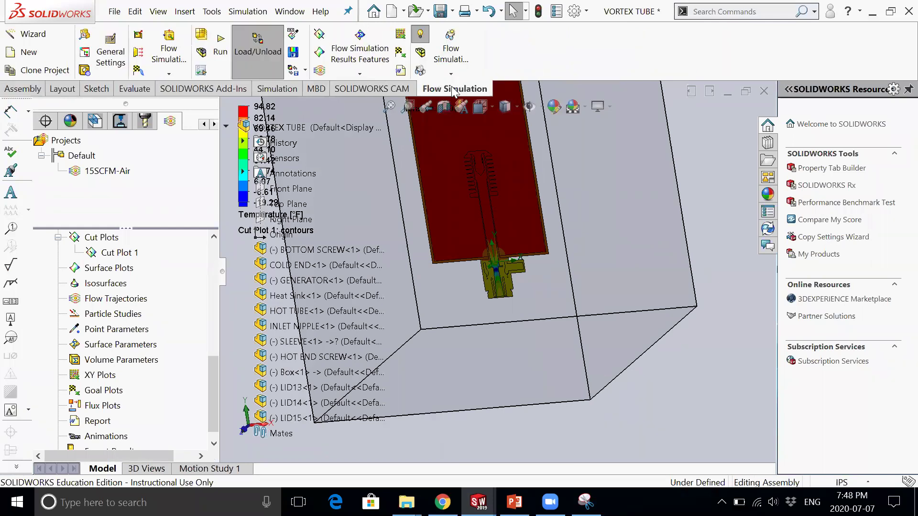
mouse_move(512, 192)
middle_mouse_down()
mouse_move(485, 171)
mouse_move(489, 225)
middle_mouse_up()
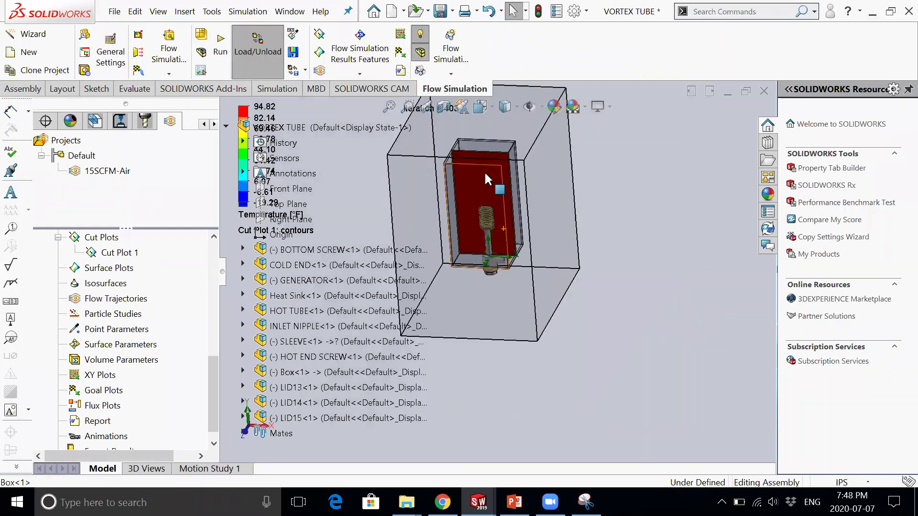
scroll(488, 225, "down", 5)
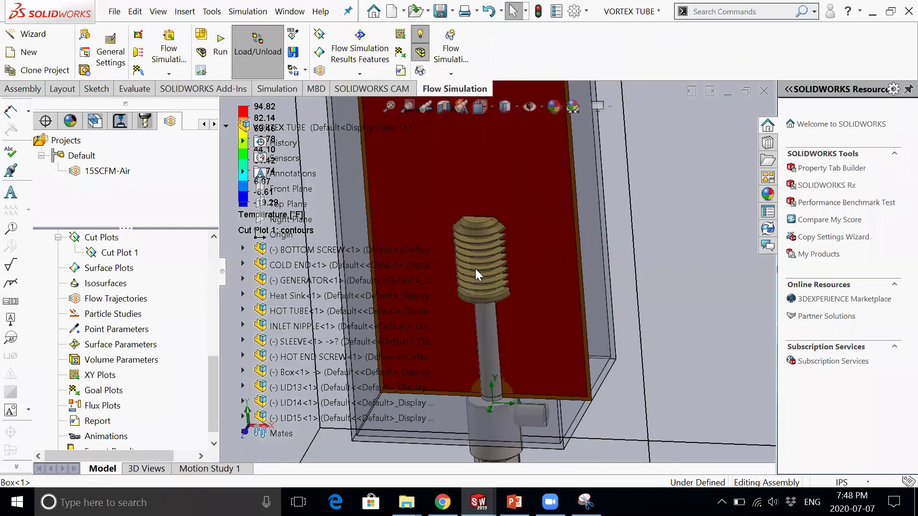
Step: Start a Section View, trying Top and Right Planes before settling on the Front Plane
left_click(442, 117)
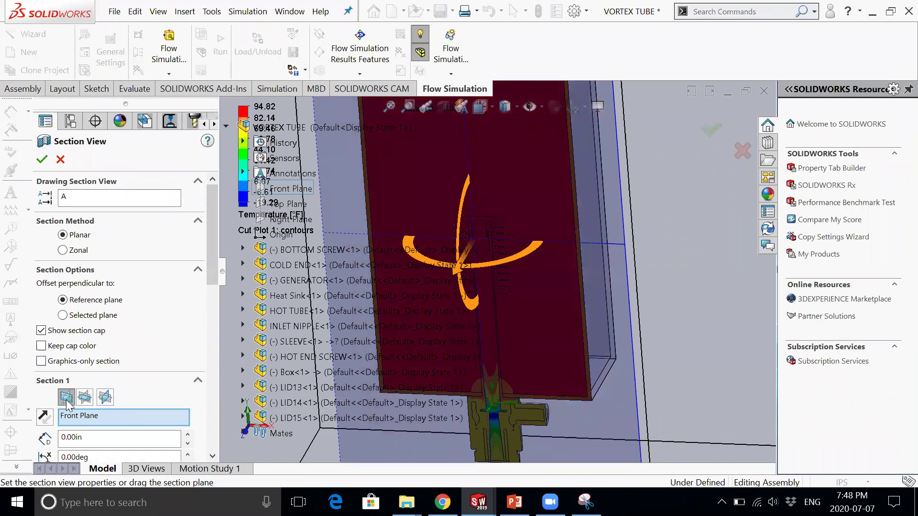
left_click(84, 399)
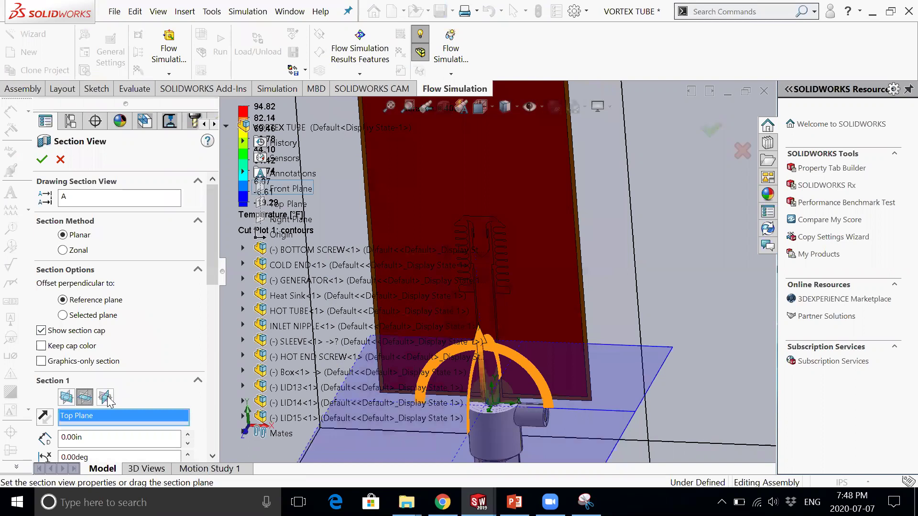
left_click(106, 398)
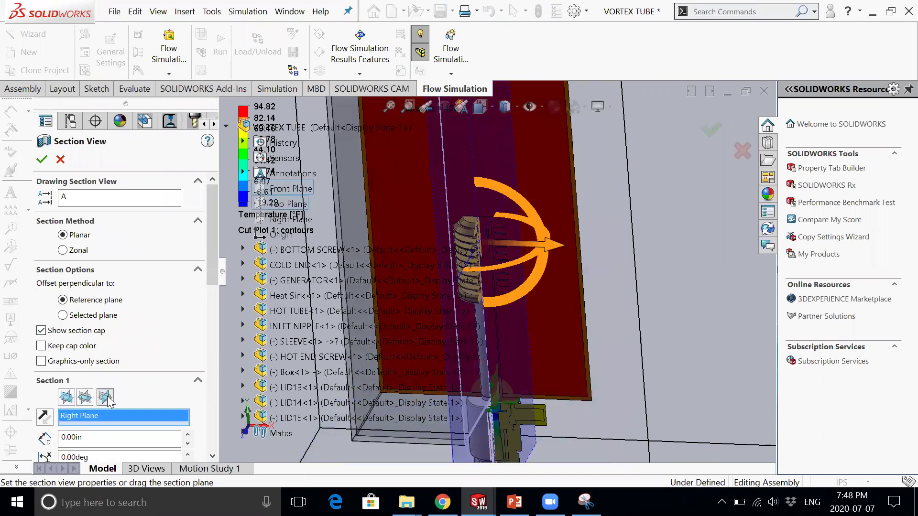
left_click(66, 398)
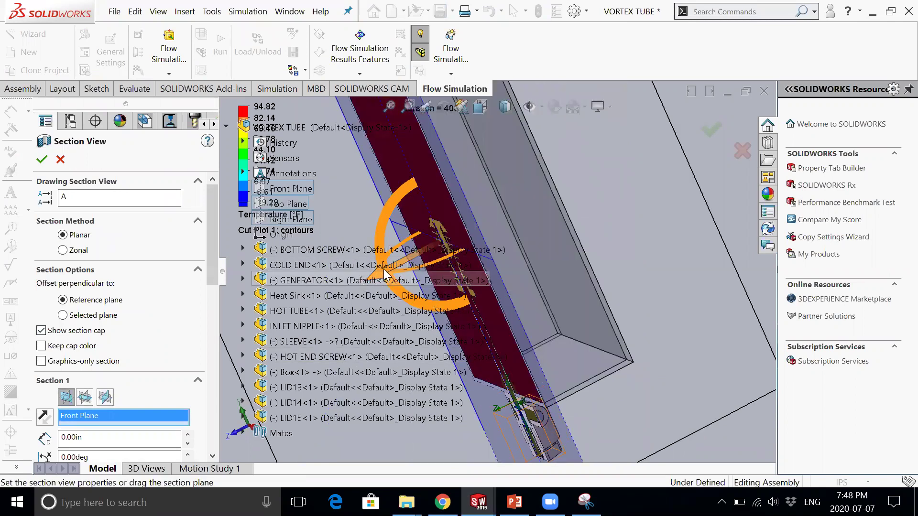
mouse_move(378, 266)
left_mouse_down()
mouse_move(368, 251)
mouse_move(384, 230)
left_mouse_up()
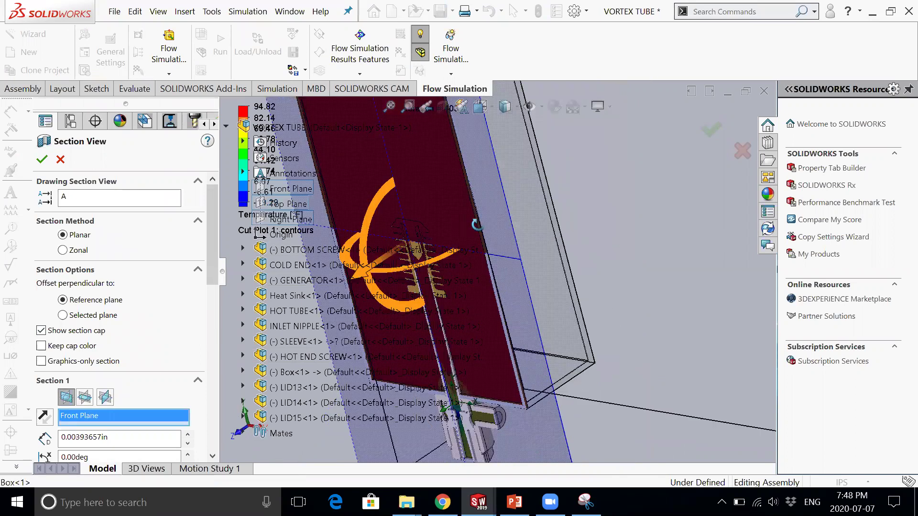
middle_click_drag(503, 211, 498, 246)
key("space")
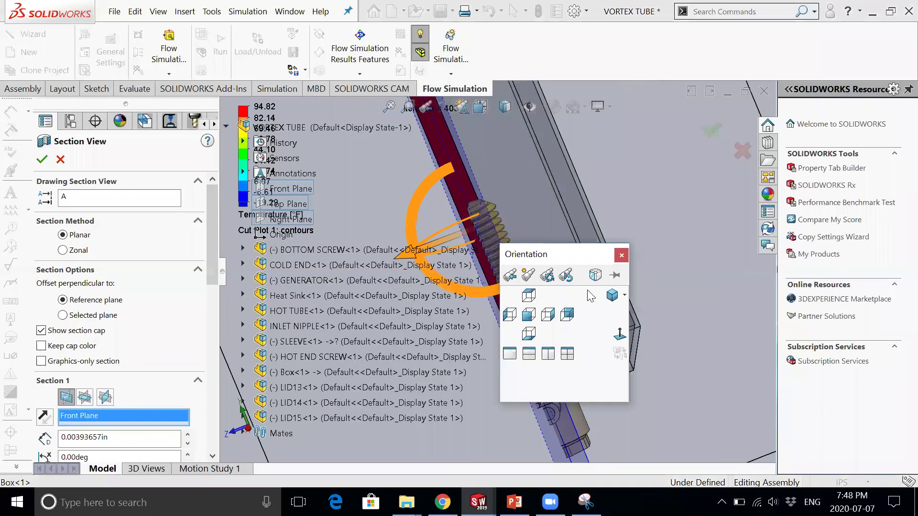
Step: Snap to Isometric, slide the Front Plane cut to about 0.54 in, and zoom on the heat sink
left_click(613, 300)
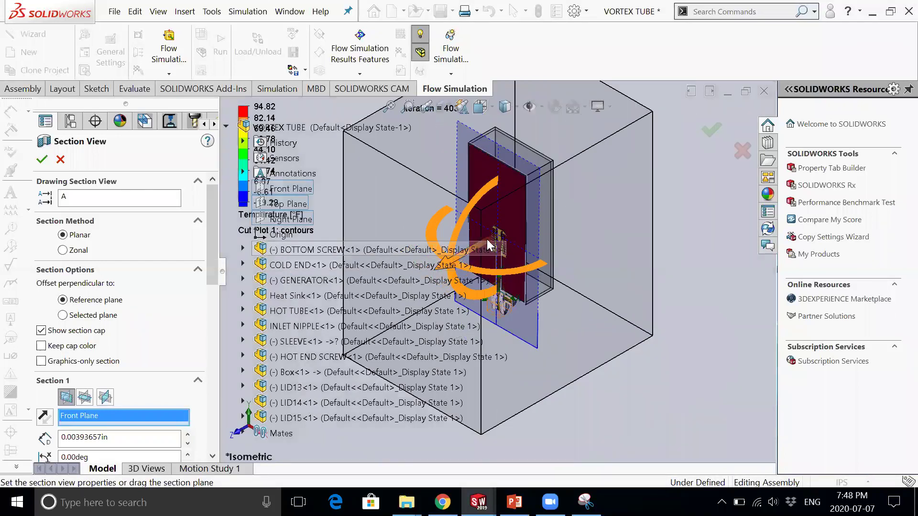
mouse_move(489, 237)
left_mouse_down()
mouse_move(499, 246)
mouse_move(485, 247)
left_mouse_up()
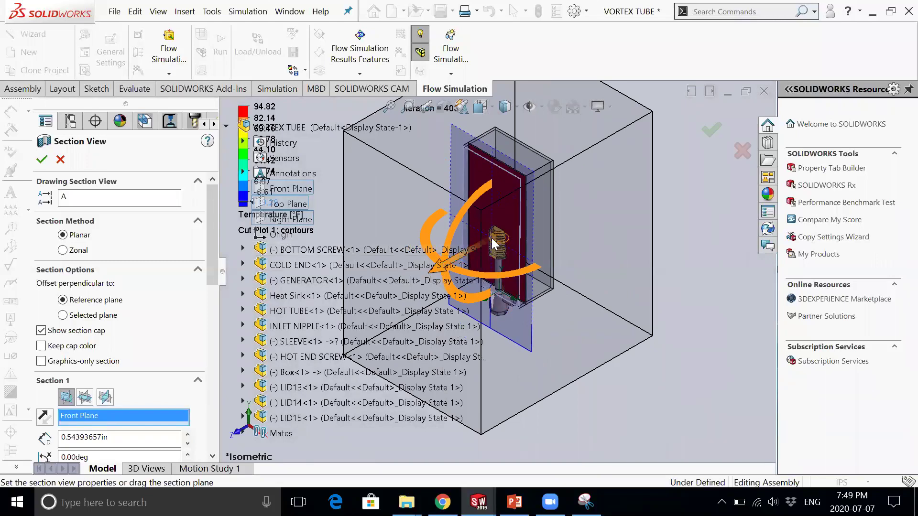
scroll(493, 244, "down", 2)
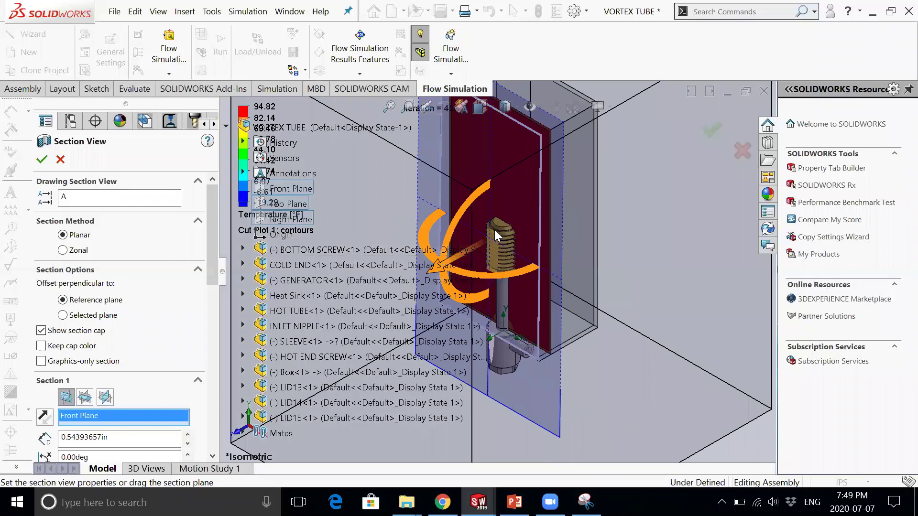
scroll(491, 236, "down", 2)
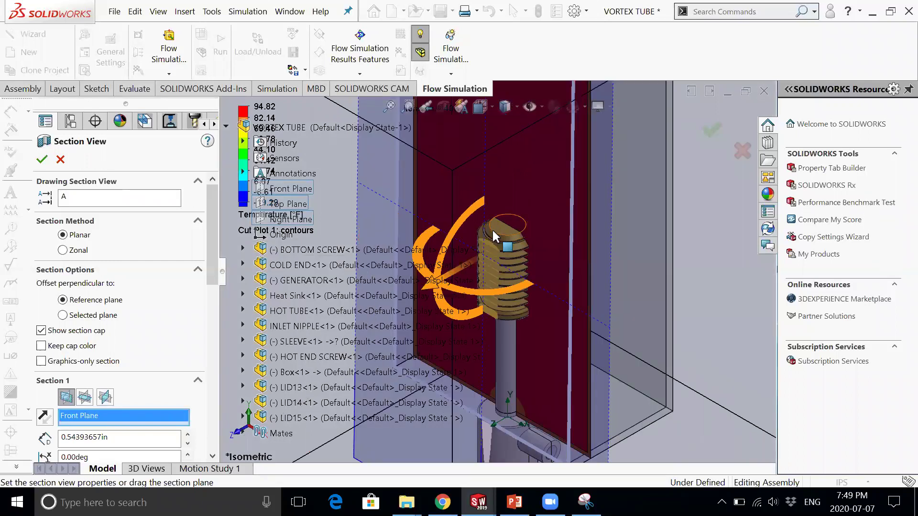
scroll(491, 227, "down", 3)
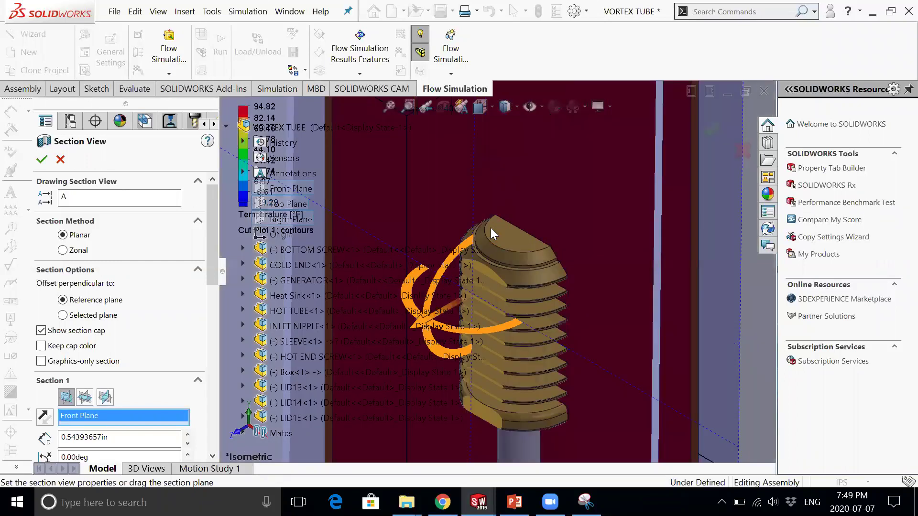
Step: Section from the heat sink face at a 0.15 in offset and orbit to inspect the cut
left_click(470, 301)
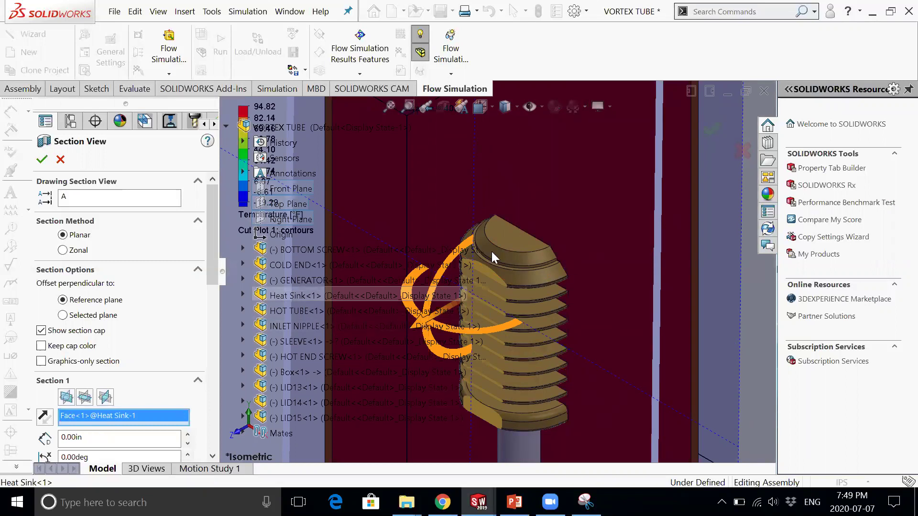
mouse_move(502, 232)
left_mouse_down()
mouse_move(497, 285)
mouse_move(506, 285)
mouse_move(514, 239)
left_mouse_up()
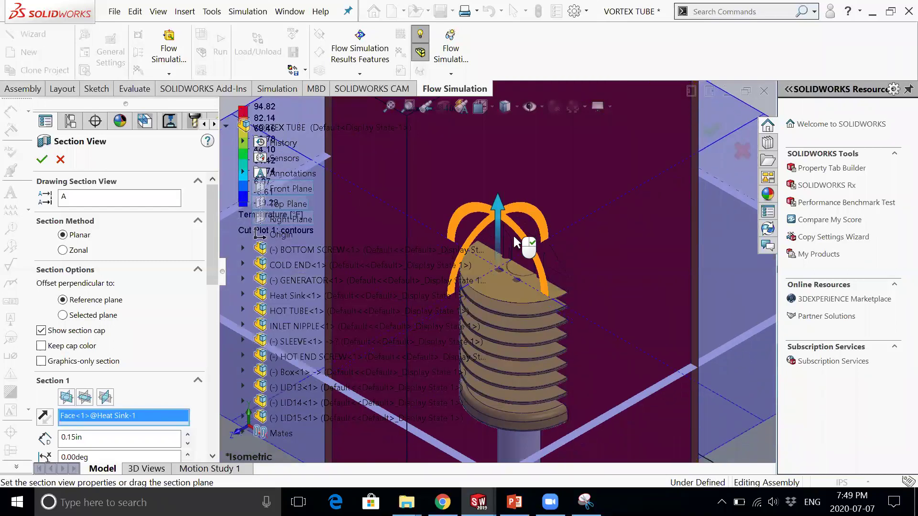
mouse_move(509, 170)
middle_mouse_down()
mouse_move(500, 178)
mouse_move(558, 299)
middle_mouse_up()
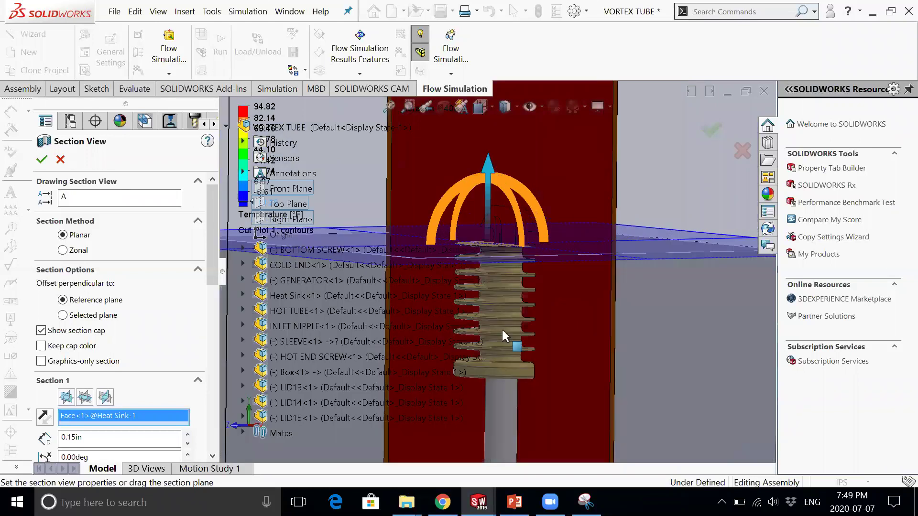
scroll(509, 410, "down", 3)
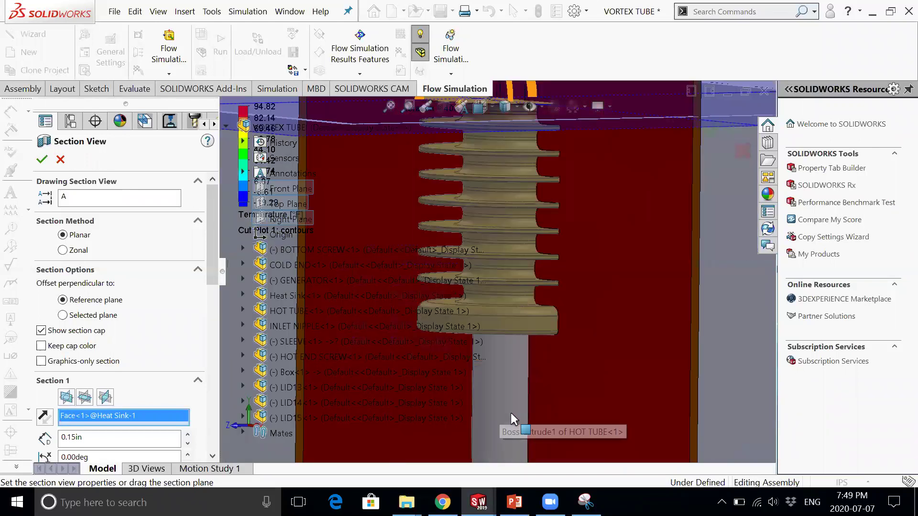
scroll(512, 414, "up", 2)
scroll(512, 412, "up", 2)
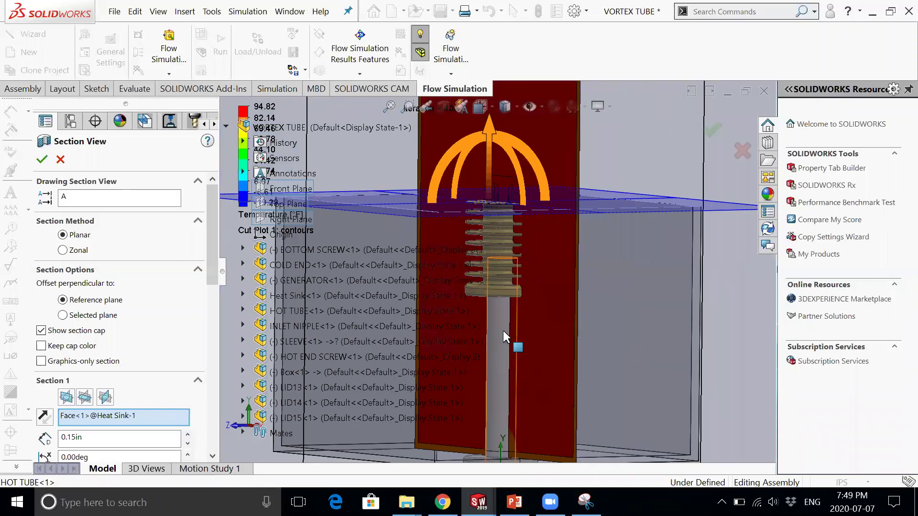
mouse_move(479, 312)
middle_mouse_down()
mouse_move(462, 224)
mouse_move(437, 189)
mouse_move(426, 213)
mouse_move(471, 310)
middle_mouse_up()
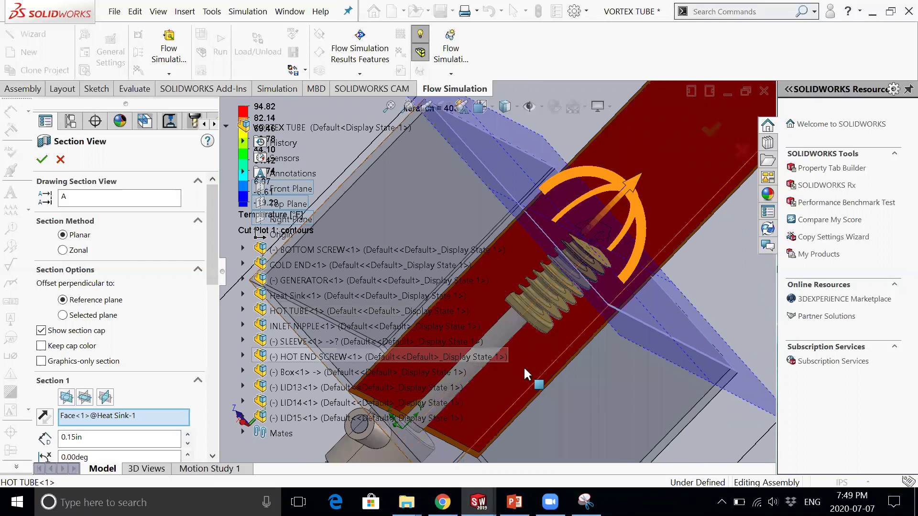
scroll(536, 282, "up", 3)
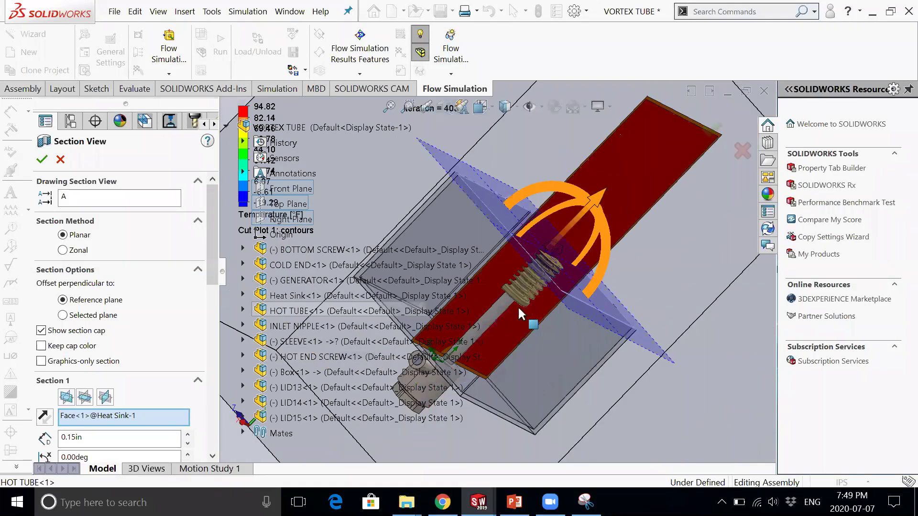
Step: Switch Section 1 from Top back to Front Plane and slide the cut to expose the interior
left_click(86, 399)
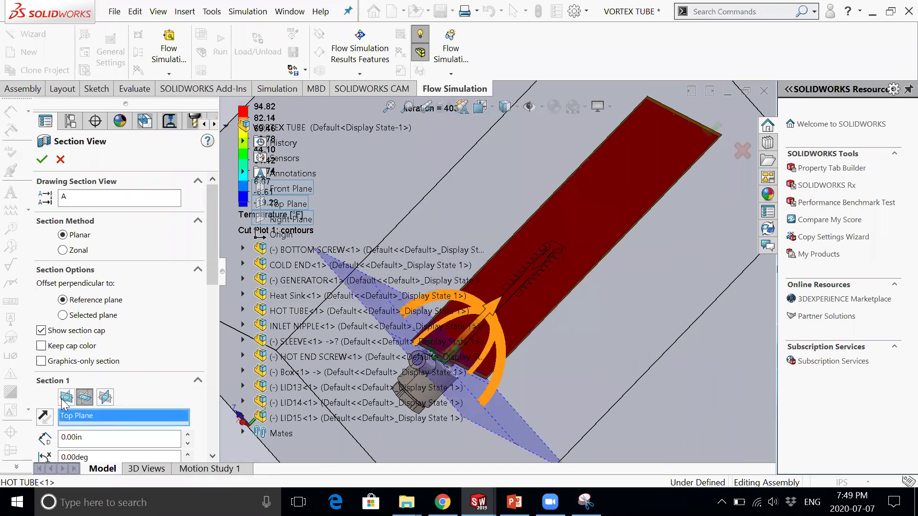
left_click(67, 397)
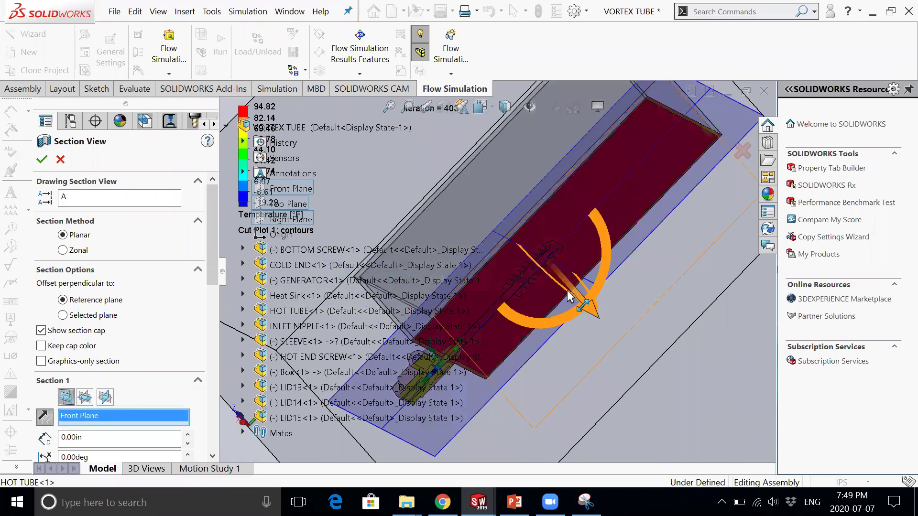
mouse_move(578, 300)
left_mouse_down()
mouse_move(564, 298)
mouse_move(445, 378)
left_mouse_up()
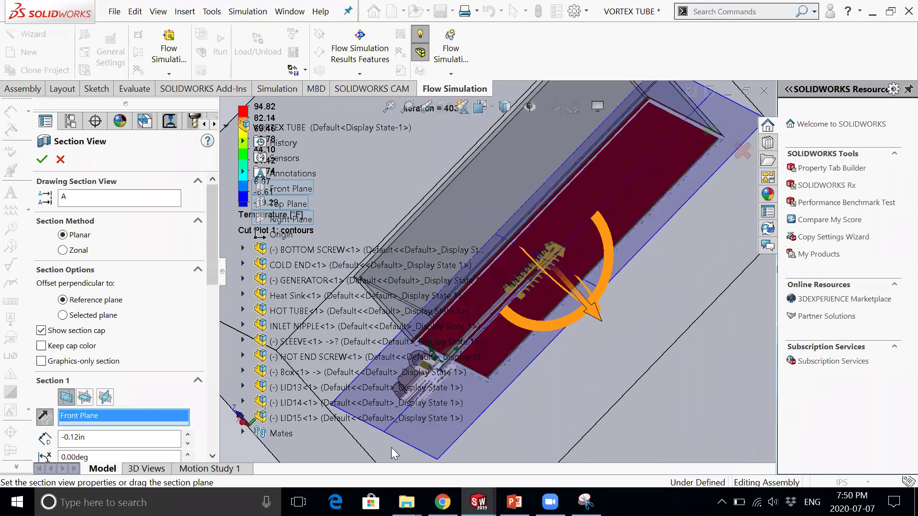
mouse_move(607, 360)
middle_mouse_down()
mouse_move(562, 334)
mouse_move(470, 394)
mouse_move(457, 388)
middle_mouse_up()
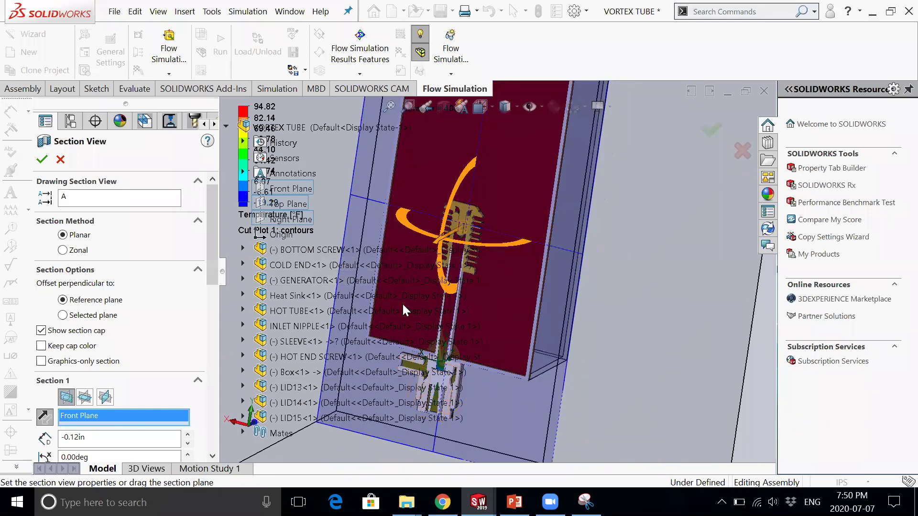
Step: Set the temperature legend minimum to -138.527136 °F and cancel the Section View
left_click(442, 245)
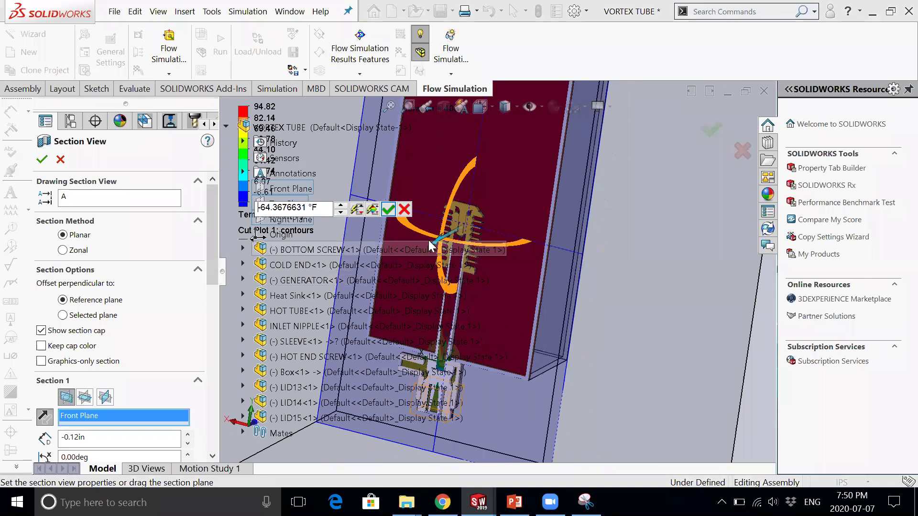
left_click_drag(449, 245, 445, 251)
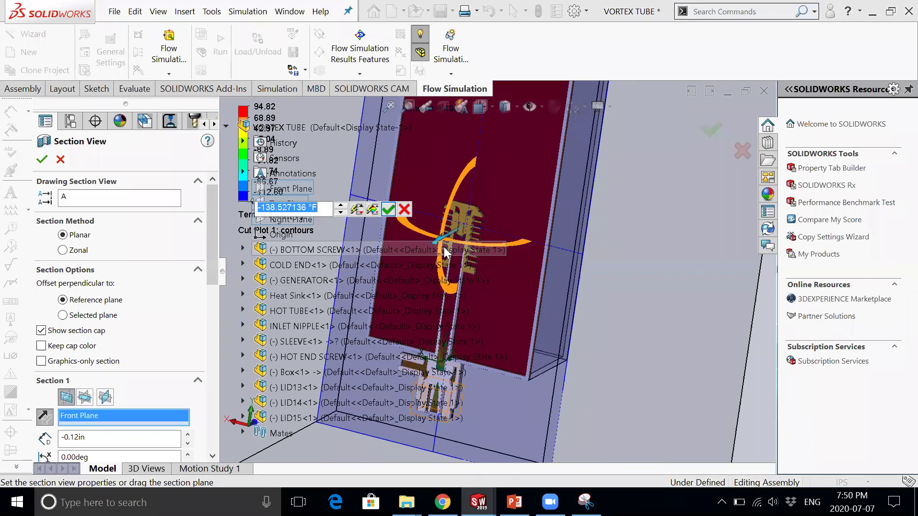
left_click(741, 150)
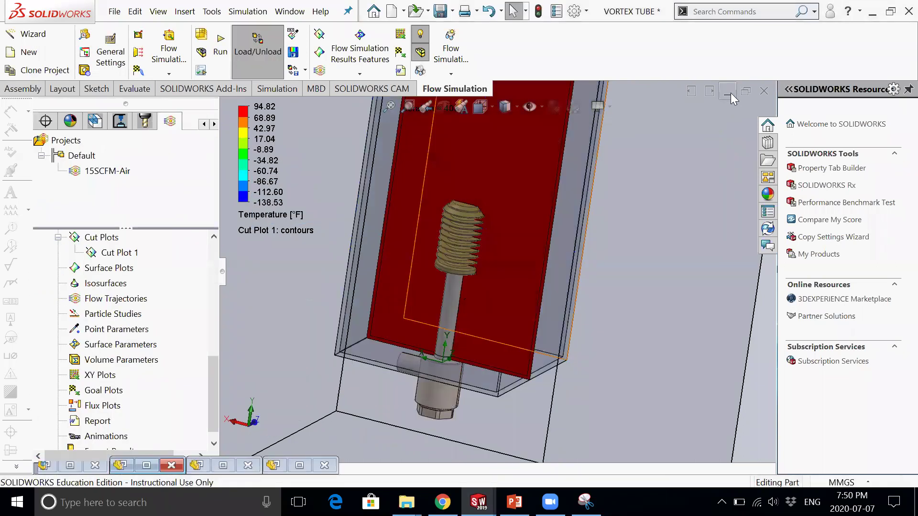
Step: Return to Part9 and section the plate along the Top Plane, accepting the cut
left_click(730, 92)
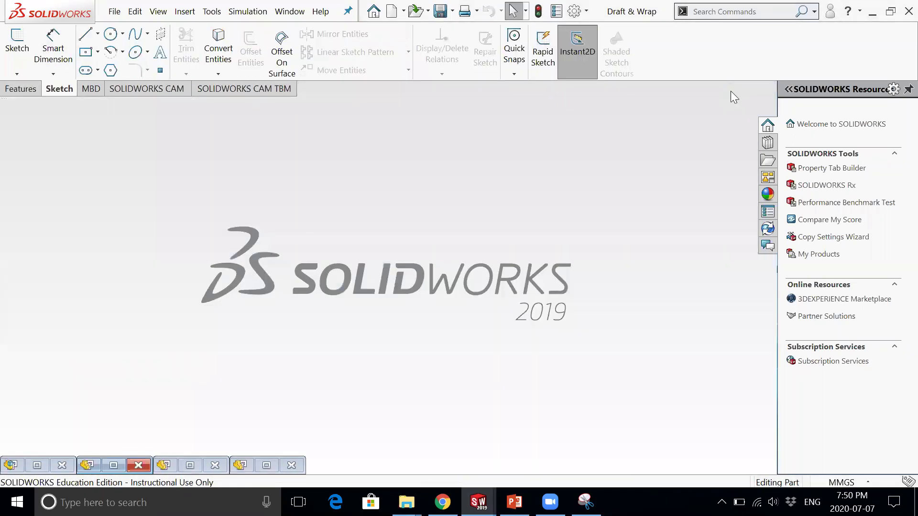
double_click(237, 467)
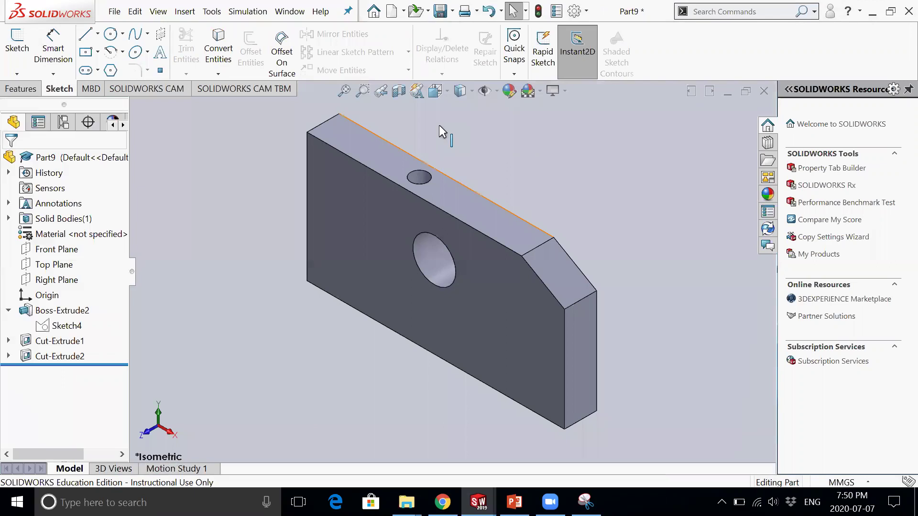
left_click(399, 91)
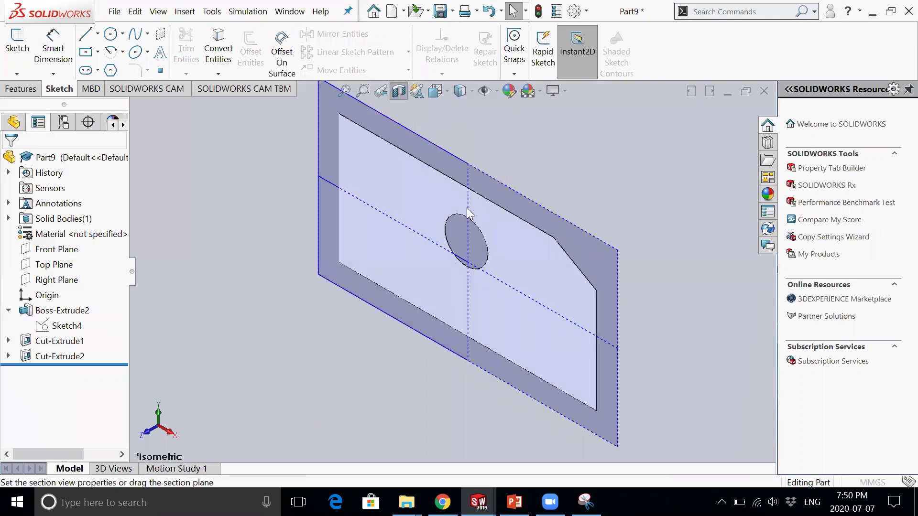
left_click(52, 397)
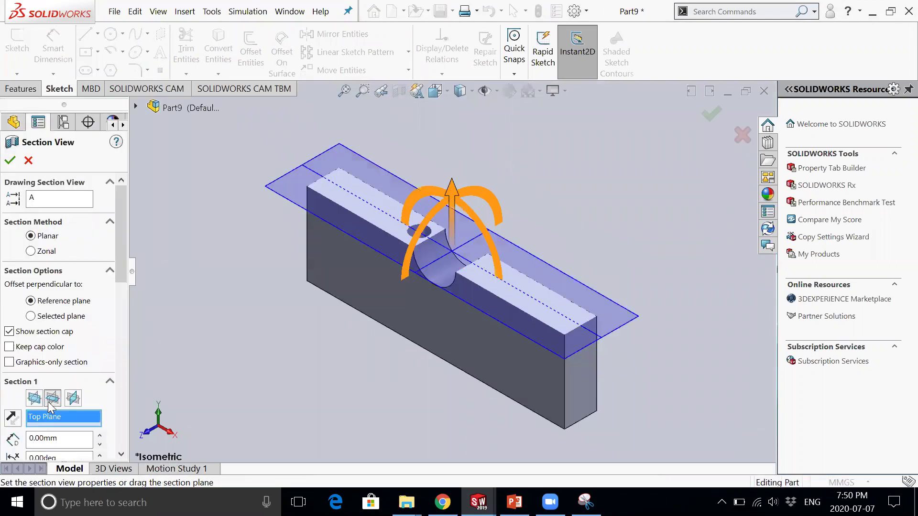
mouse_move(453, 193)
left_mouse_down()
mouse_move(457, 162)
mouse_move(449, 191)
left_mouse_up()
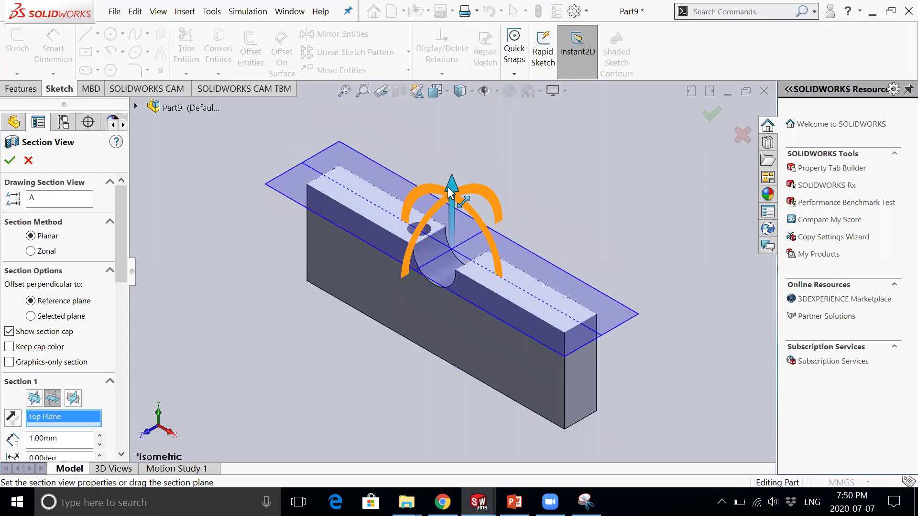
left_click(9, 160)
Step: Orbit the sectioned plate from both sides, then turn the section off to show the whole part
mouse_move(377, 240)
middle_mouse_down()
mouse_move(406, 224)
mouse_move(414, 281)
mouse_move(371, 297)
mouse_move(440, 218)
mouse_move(507, 213)
mouse_move(551, 229)
middle_mouse_up()
middle_click_drag(585, 261, 604, 275)
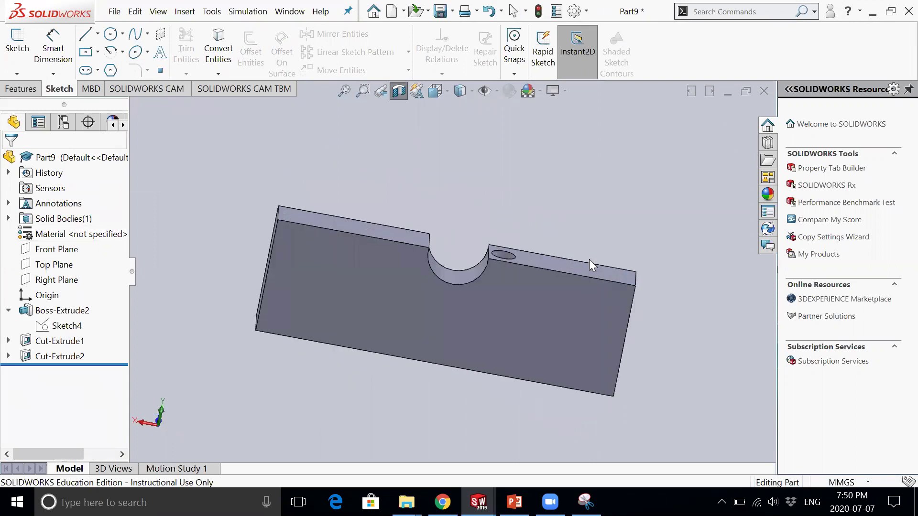
left_click(400, 93)
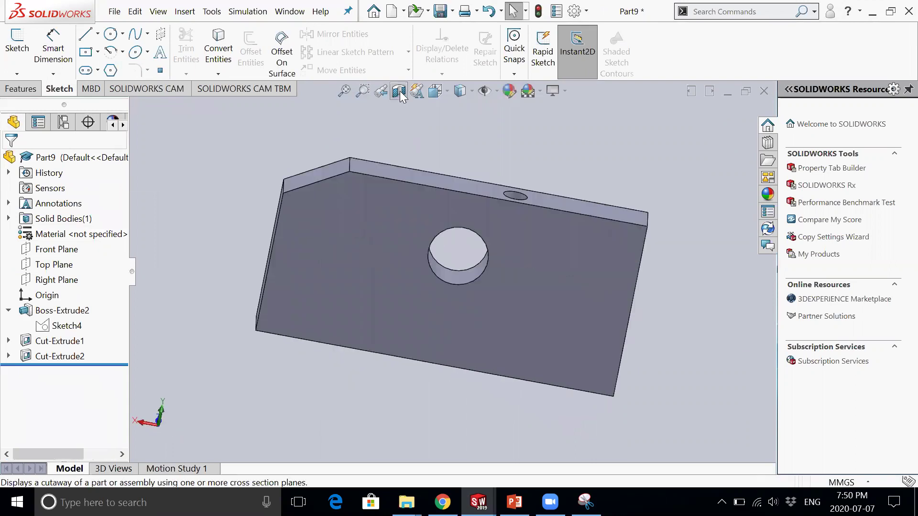
middle_click_drag(492, 242, 447, 120)
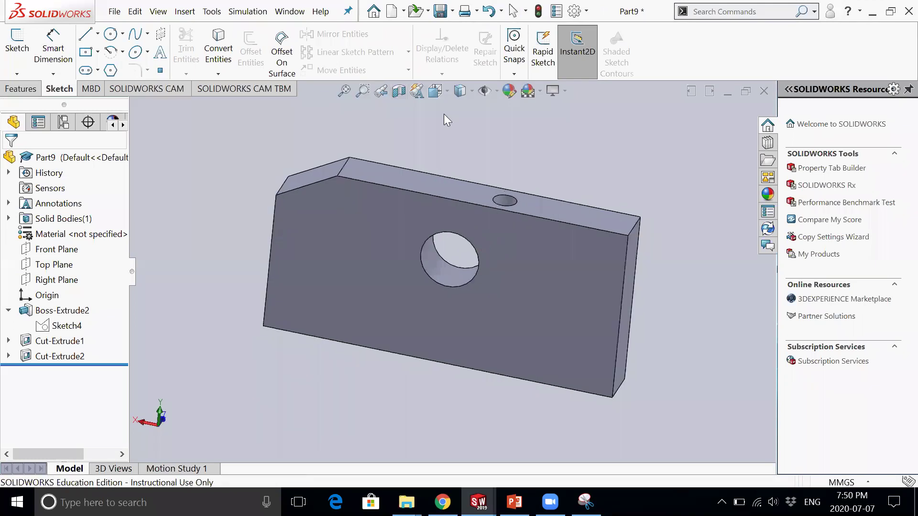
Step: Section the plate along the Front Plane at 6 mm to expose the Ø8 hole's channel
left_click(399, 93)
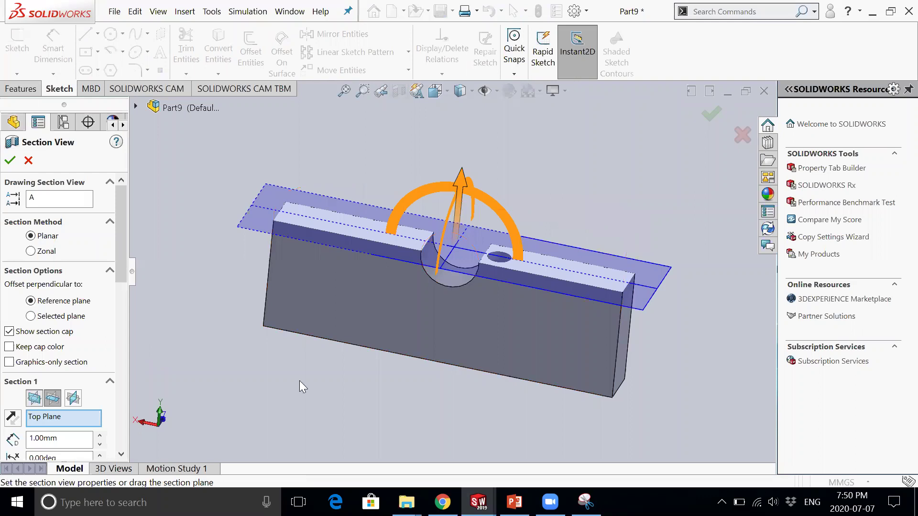
left_click_drag(425, 313, 430, 304)
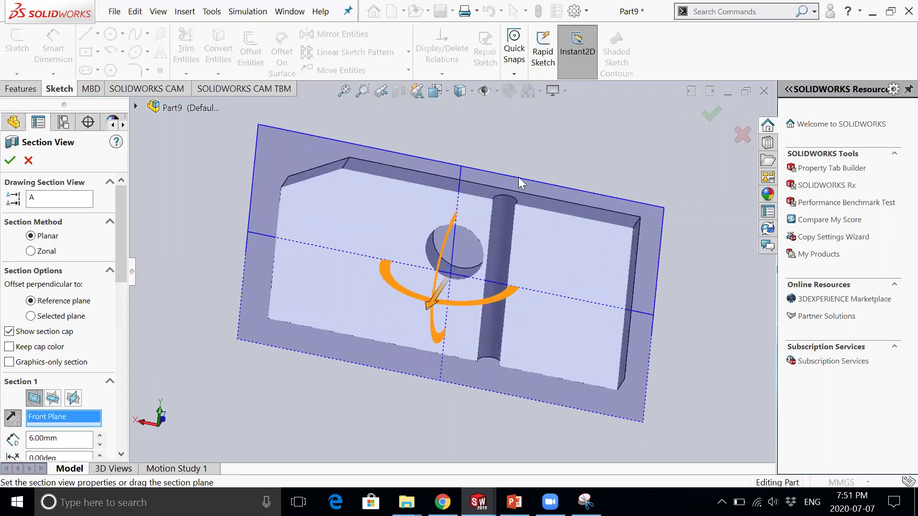
left_click(10, 163)
mouse_move(529, 303)
middle_mouse_down()
mouse_move(498, 331)
mouse_move(445, 274)
middle_mouse_up()
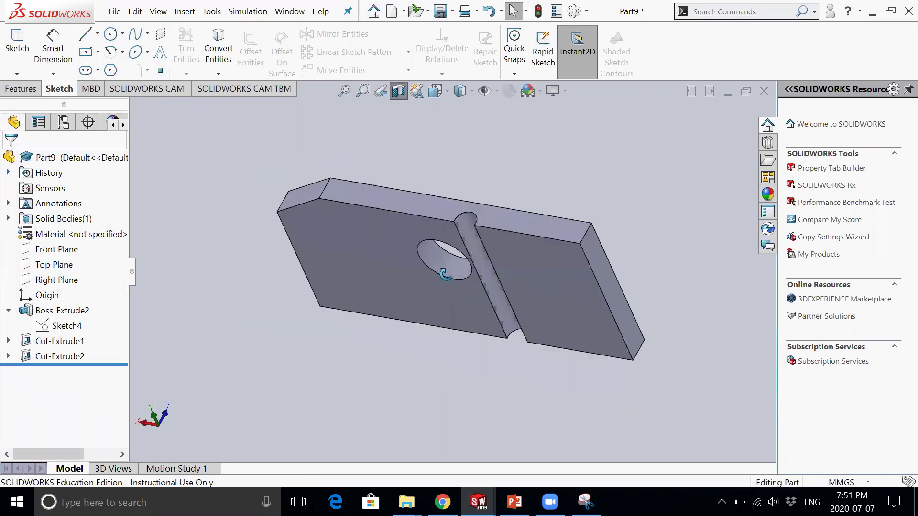
Step: Turn off the section view, zoom to fit, and display Part9 plain Shaded
left_click(398, 91)
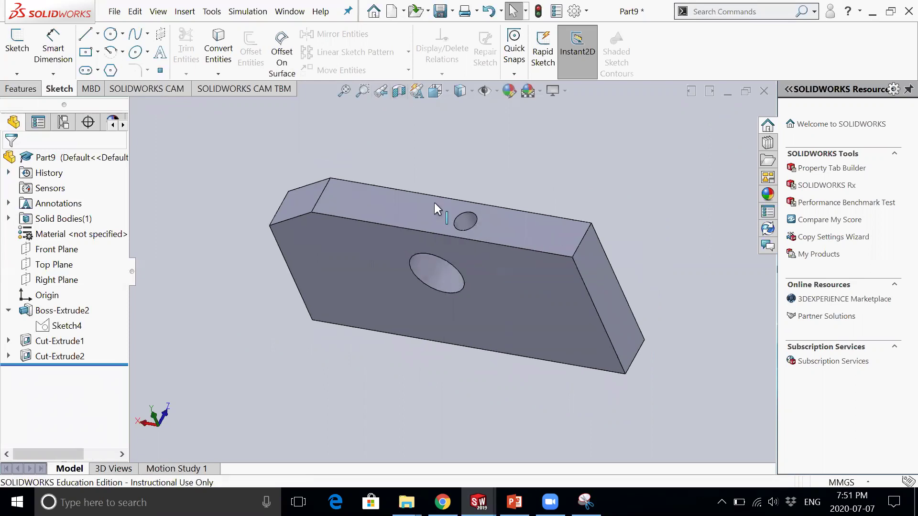
left_click(346, 91)
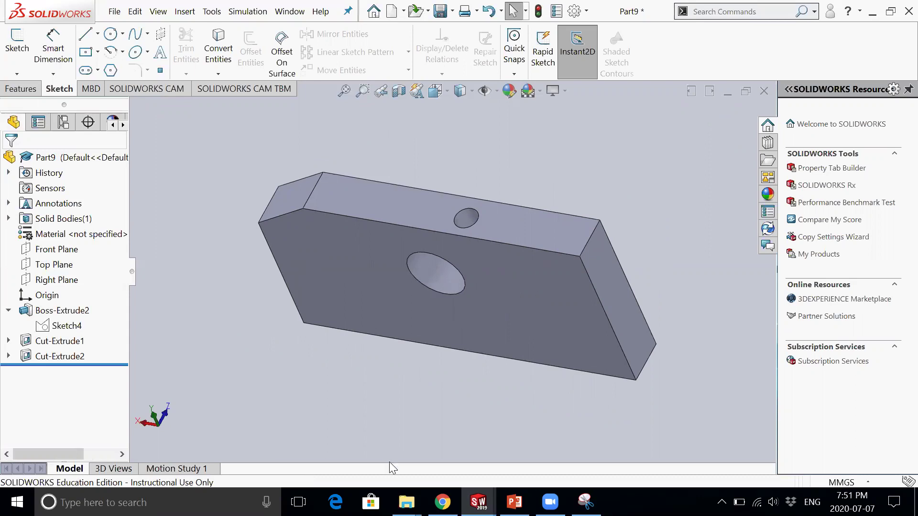
left_click(472, 93)
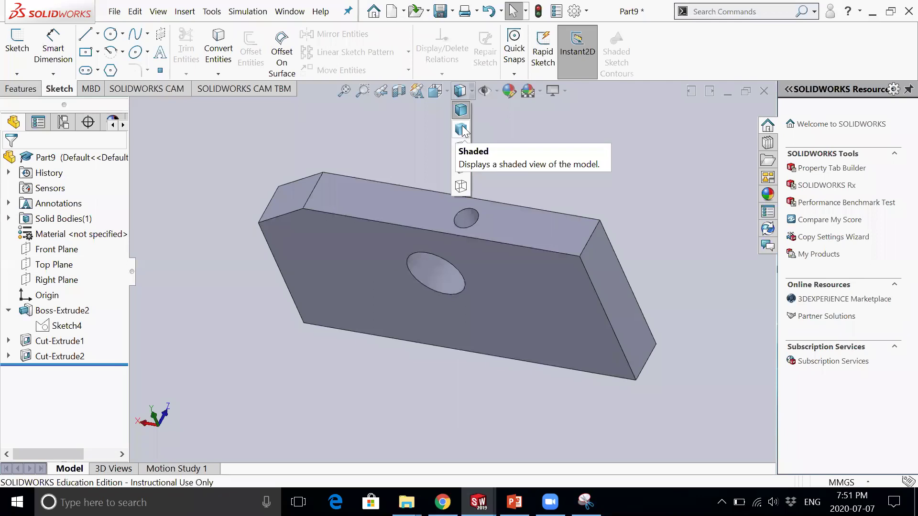
left_click(463, 130)
left_click(473, 93)
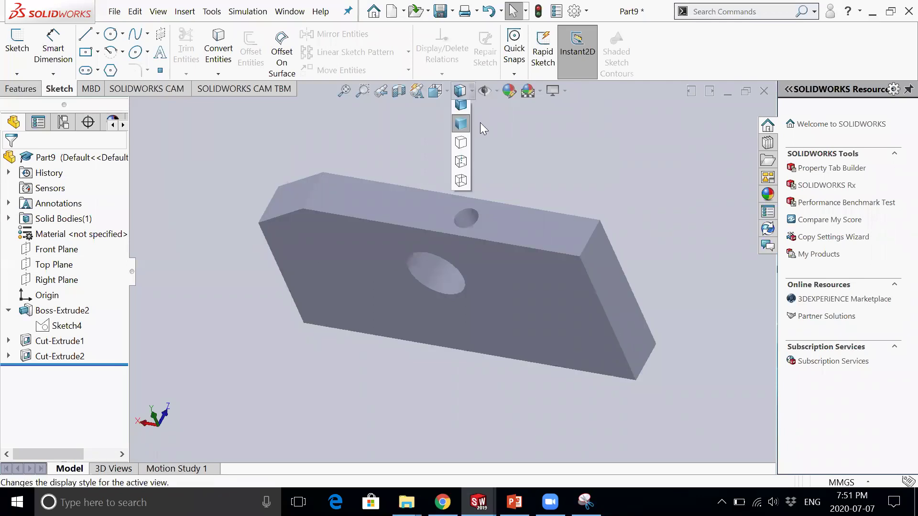
Step: Switch to Hidden Lines Removed, then Hidden Lines Visible, orbiting to see the dashed edges
left_click(471, 92)
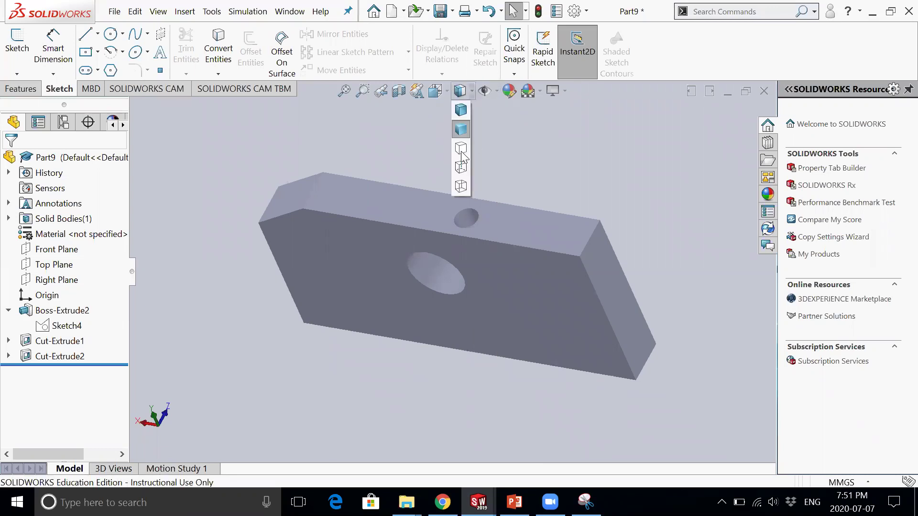
left_click(461, 149)
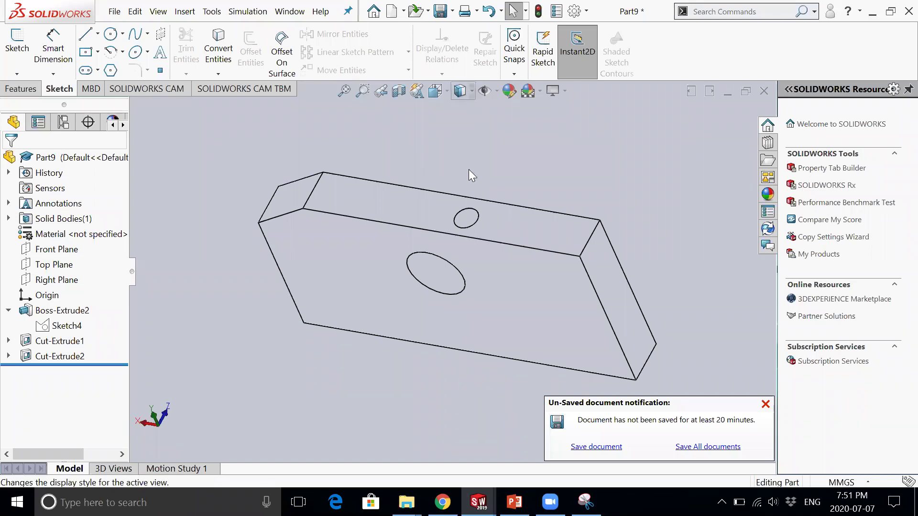
left_click(460, 169)
mouse_move(457, 292)
middle_mouse_down()
mouse_move(445, 234)
mouse_move(452, 220)
middle_mouse_up()
Step: Leave Part9 in Wireframe, orbit it, and bring up the reference plate drawing in Chrome
left_click(470, 91)
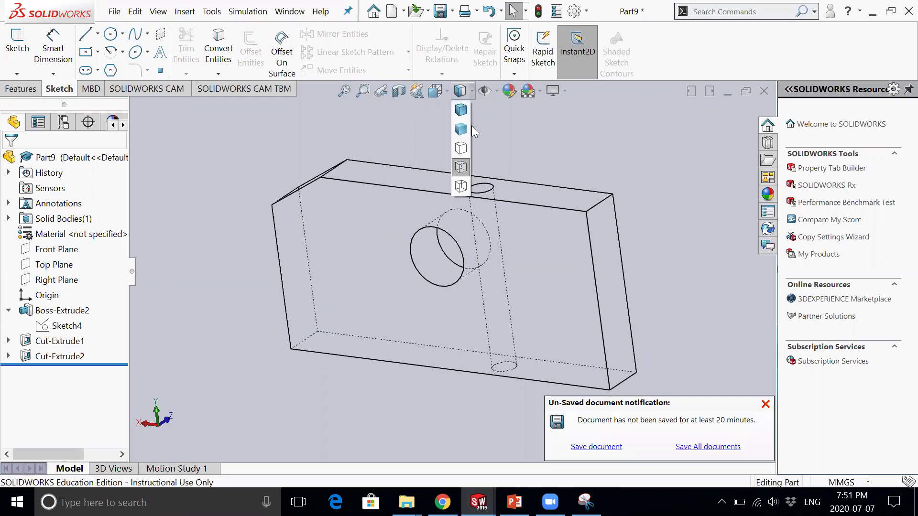
left_click(461, 187)
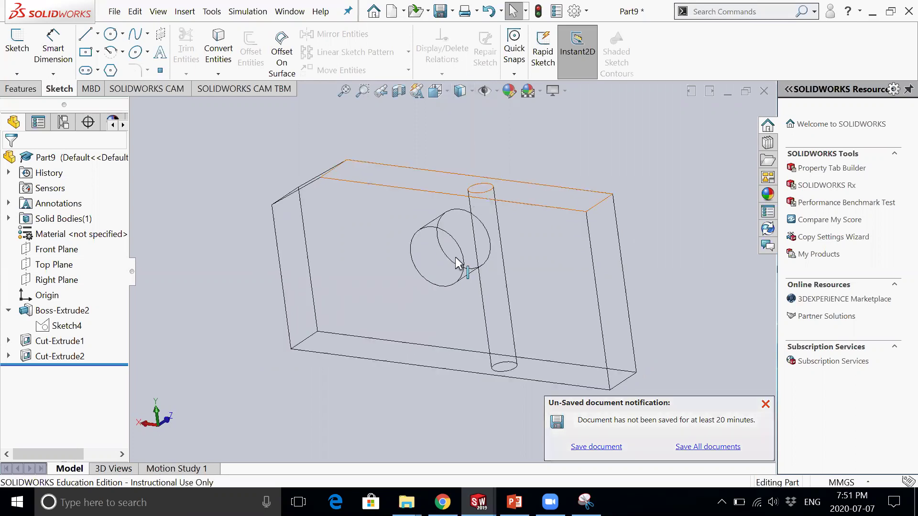
scroll(532, 308, "up", 3)
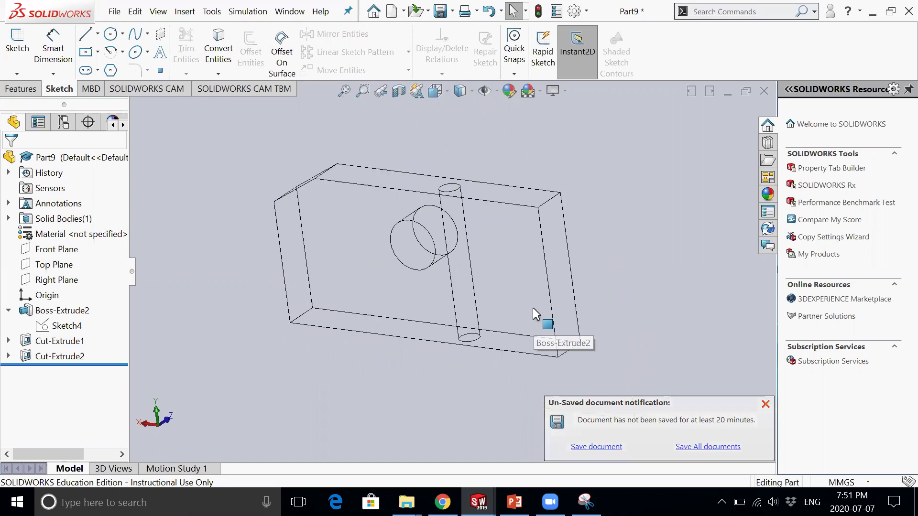
scroll(534, 289, "down", 1)
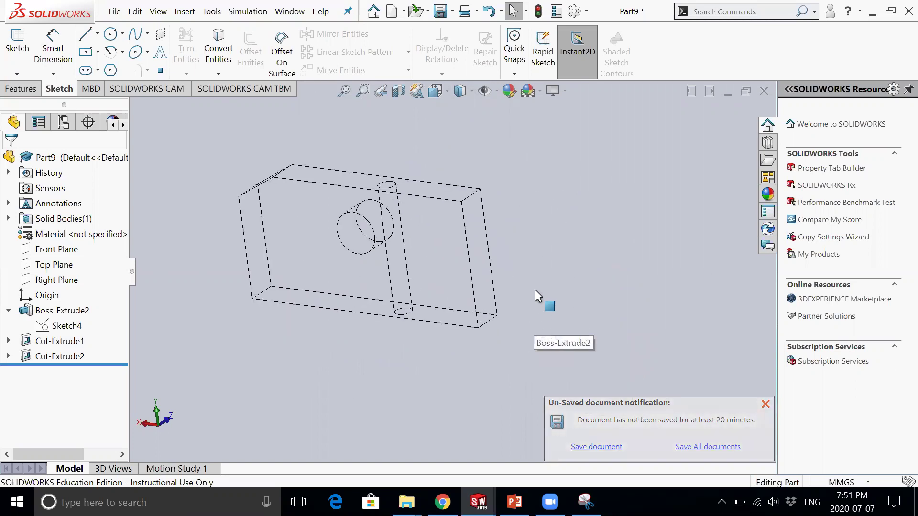
scroll(535, 289, "down", 2)
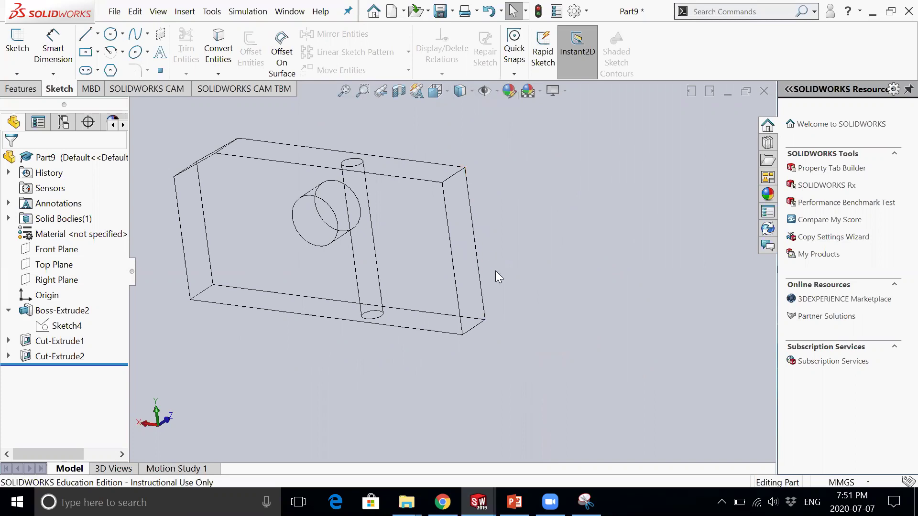
mouse_move(251, 213)
middle_mouse_down()
mouse_move(394, 222)
mouse_move(272, 220)
middle_mouse_up()
mouse_move(299, 249)
middle_mouse_down()
mouse_move(381, 340)
mouse_move(256, 251)
middle_mouse_up()
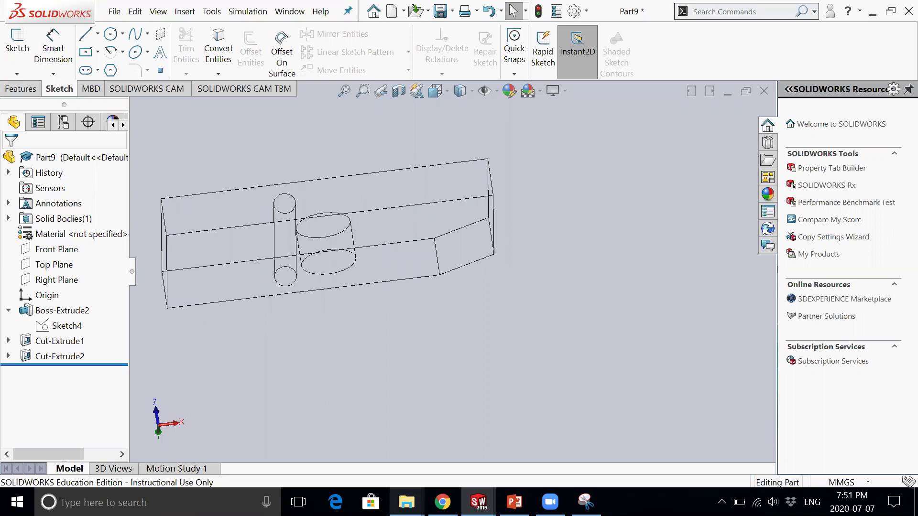
left_click(442, 502)
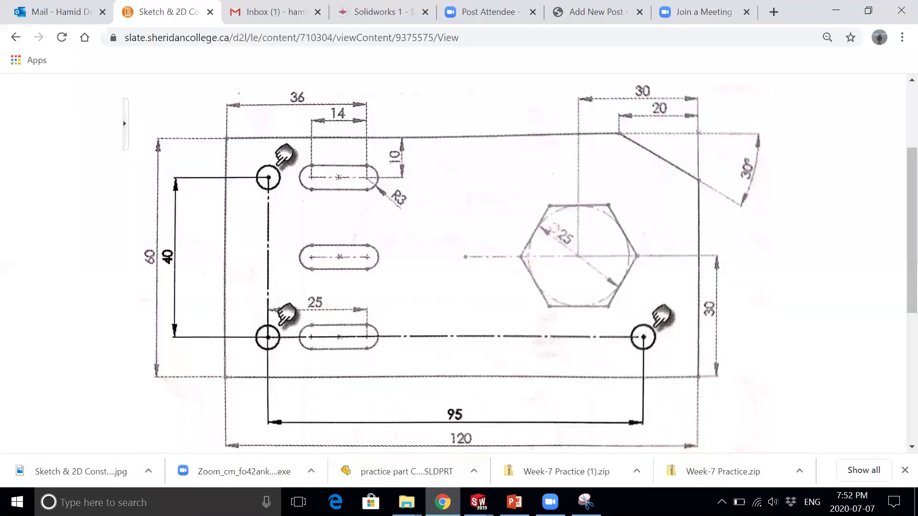
Step: Leave the Chrome plate drawing for SOLIDWORKS and show the Features tab commands
left_click(478, 502)
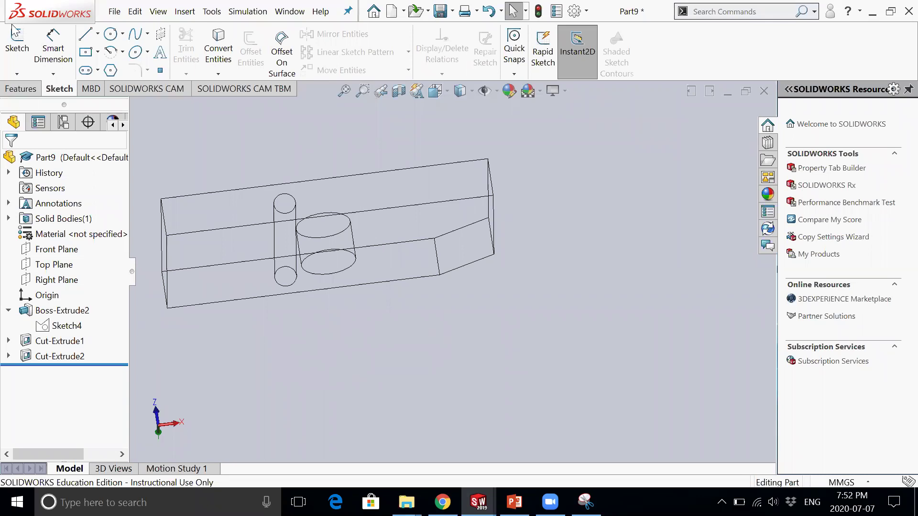
left_click(24, 89)
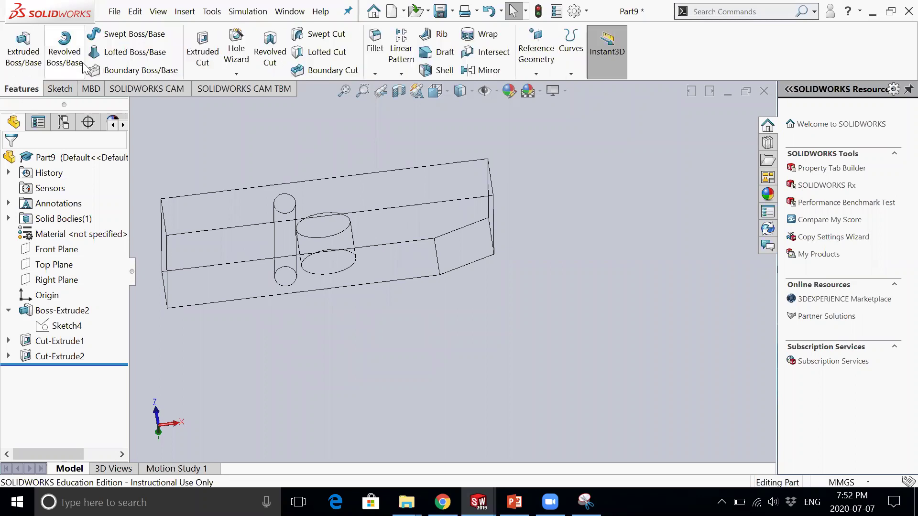